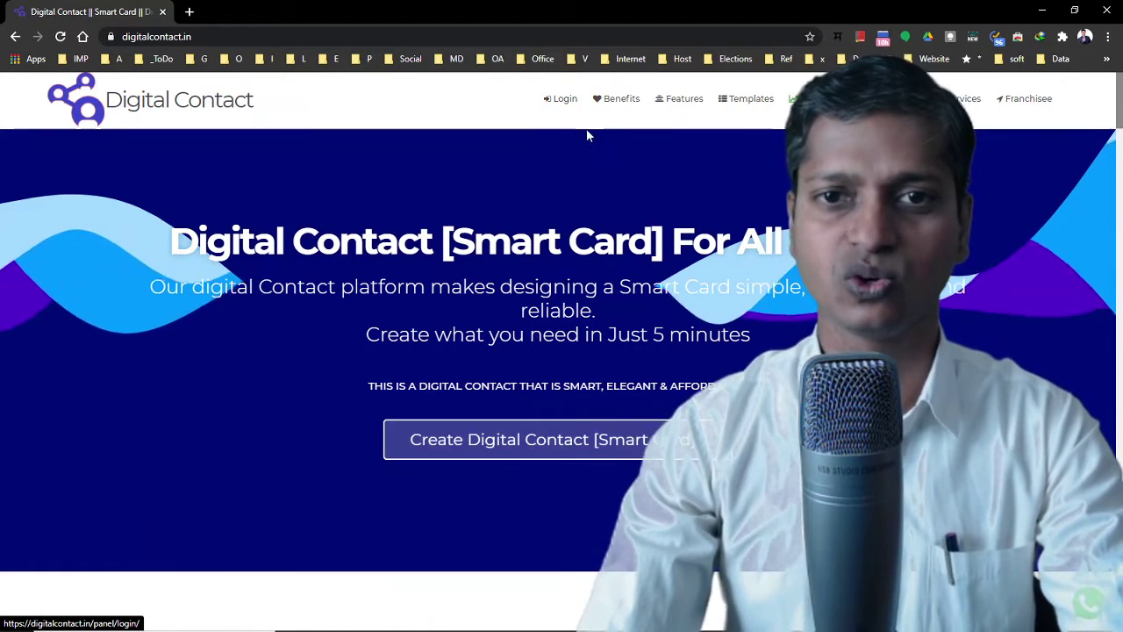
Open the Customer Login page from the top navigation bar
click(553, 102)
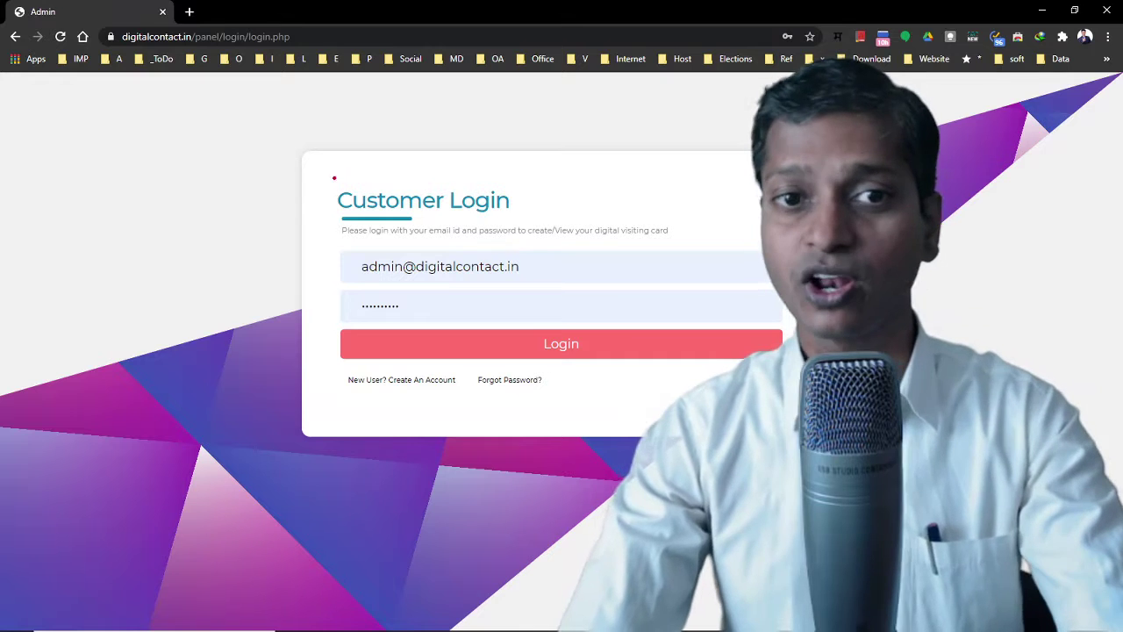
drag(323, 178, 533, 227)
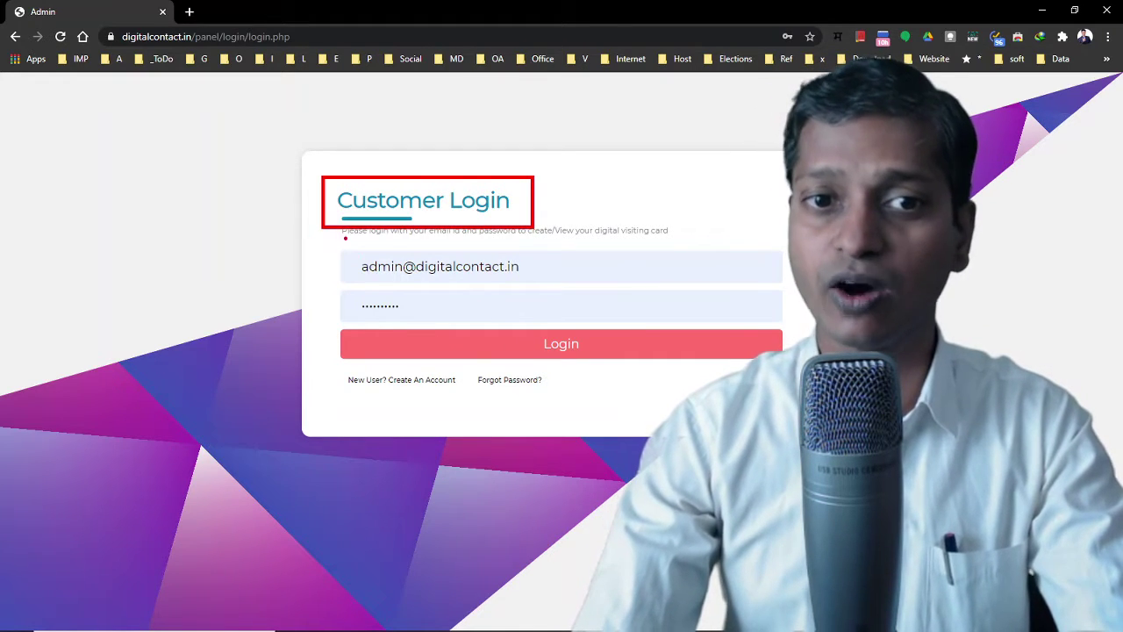
drag(333, 361, 479, 401)
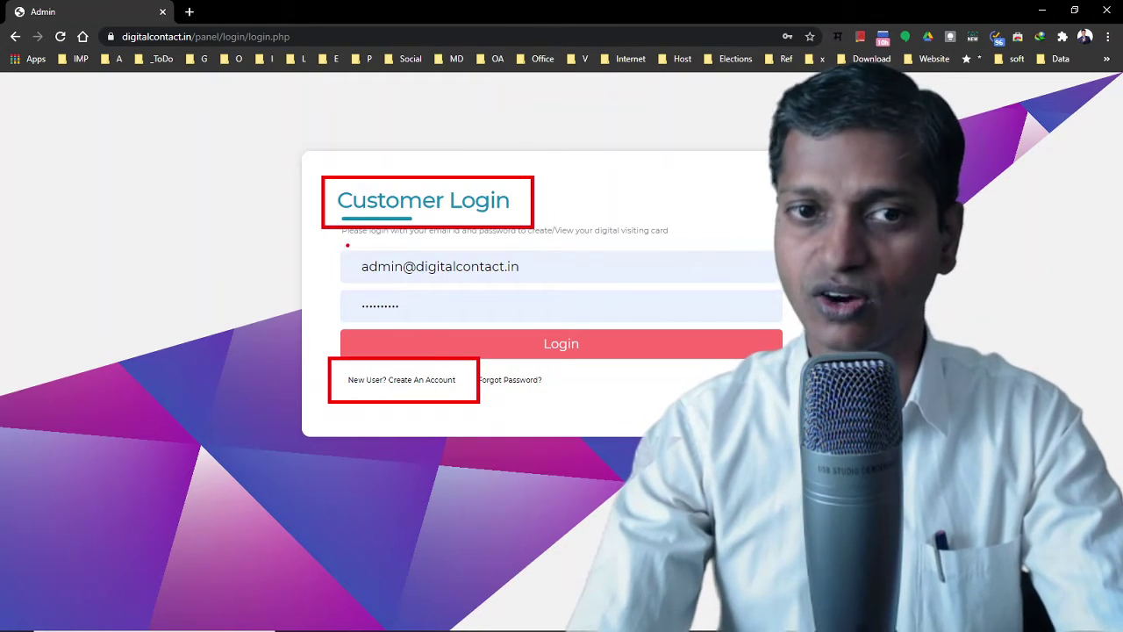
mouse_move(341, 243)
mouse_down()
mouse_move(477, 326)
mouse_move(594, 323)
mouse_up()
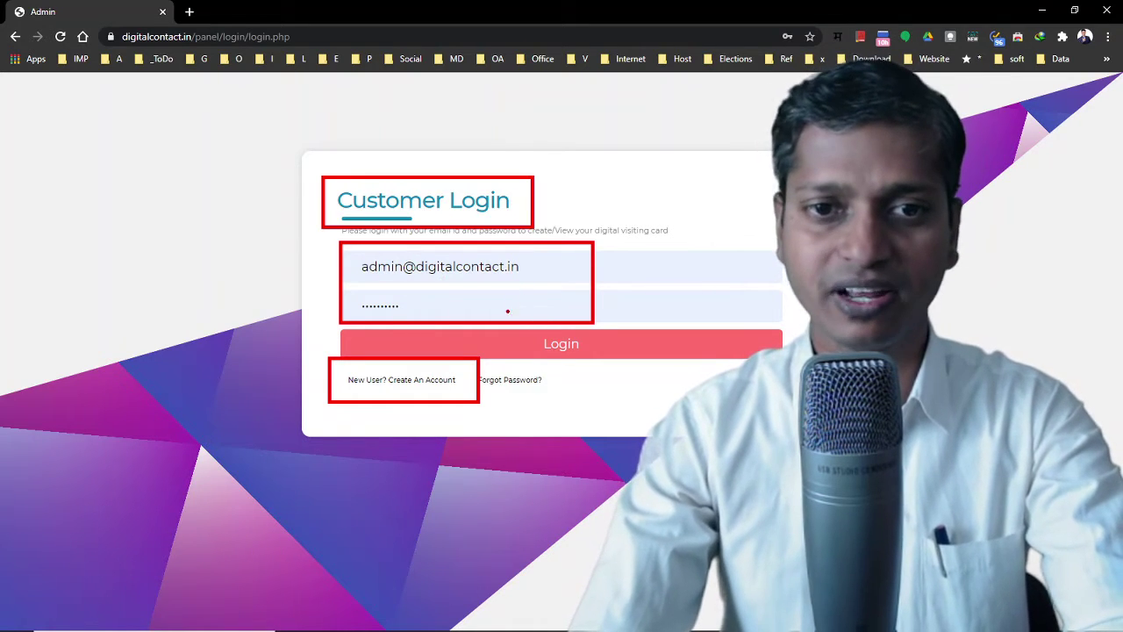
key(Escape)
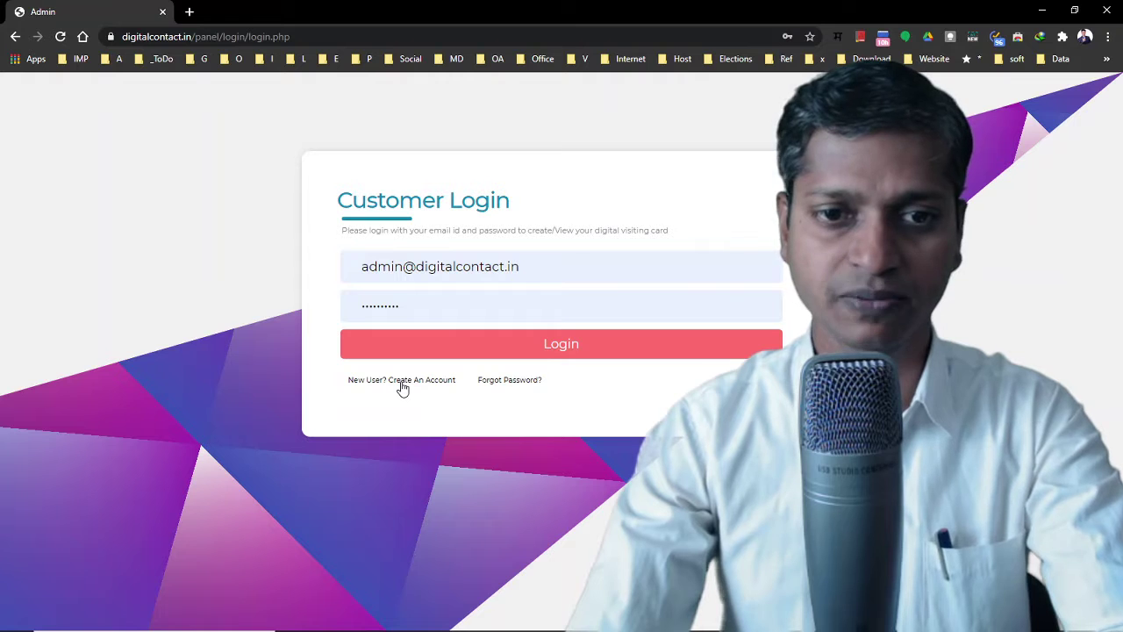
Switch to the Create An Account form and clear the pre-filled e-mail address
click(403, 383)
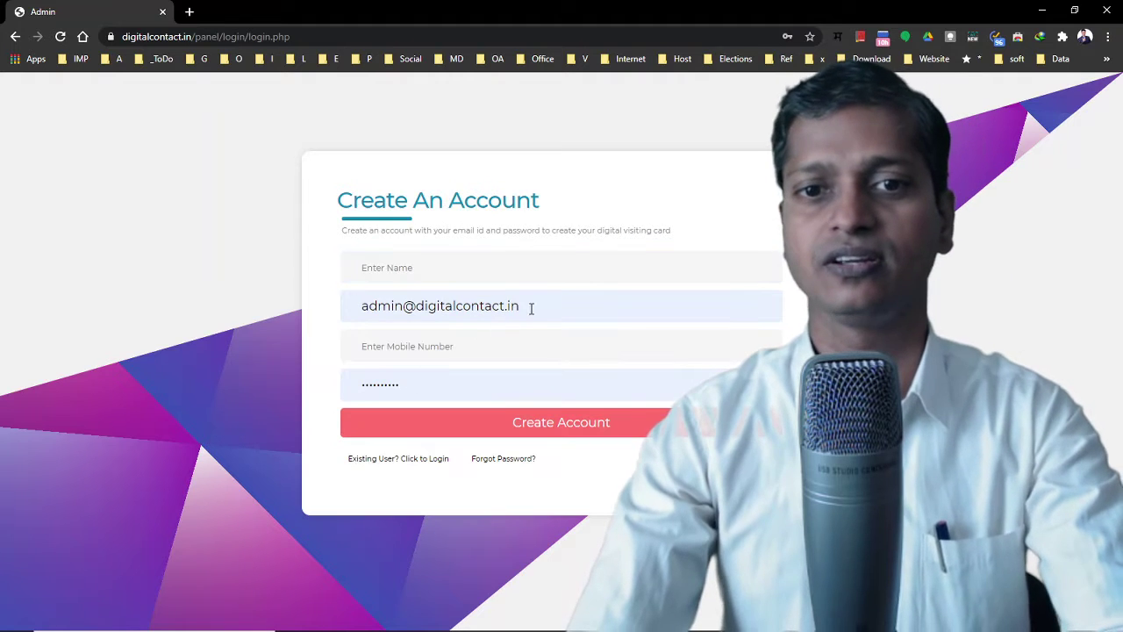
click(532, 307)
key(ctrl+a)
key(BackSpace)
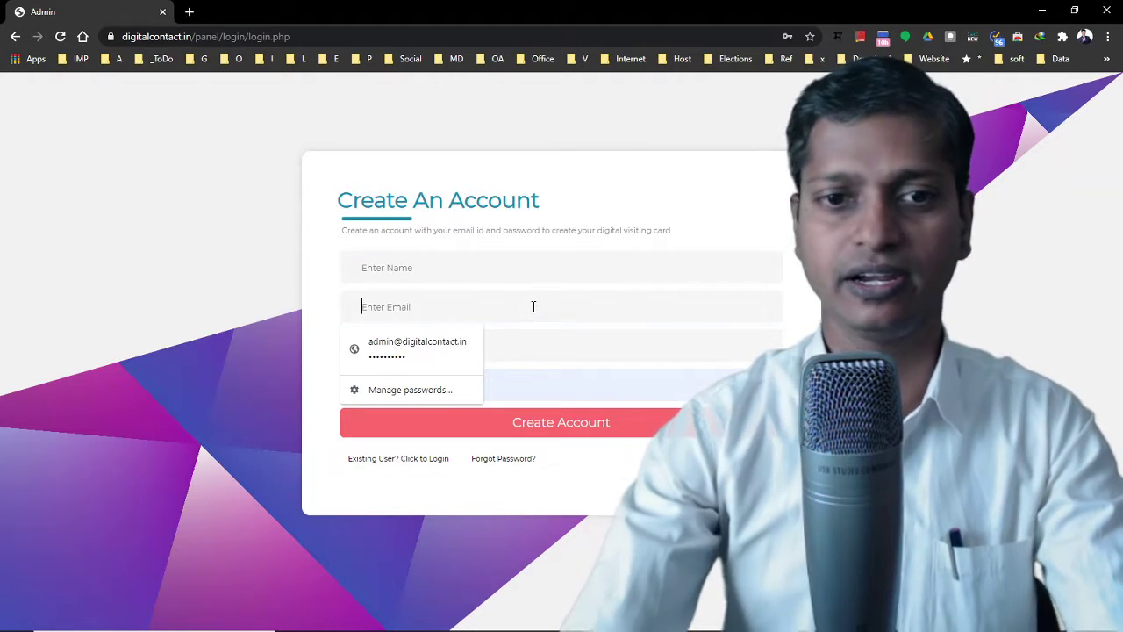
key(Tab)
Enter the account holder's name, autofill the e-mail from a saved contact, and select the mobile number
click(414, 265)
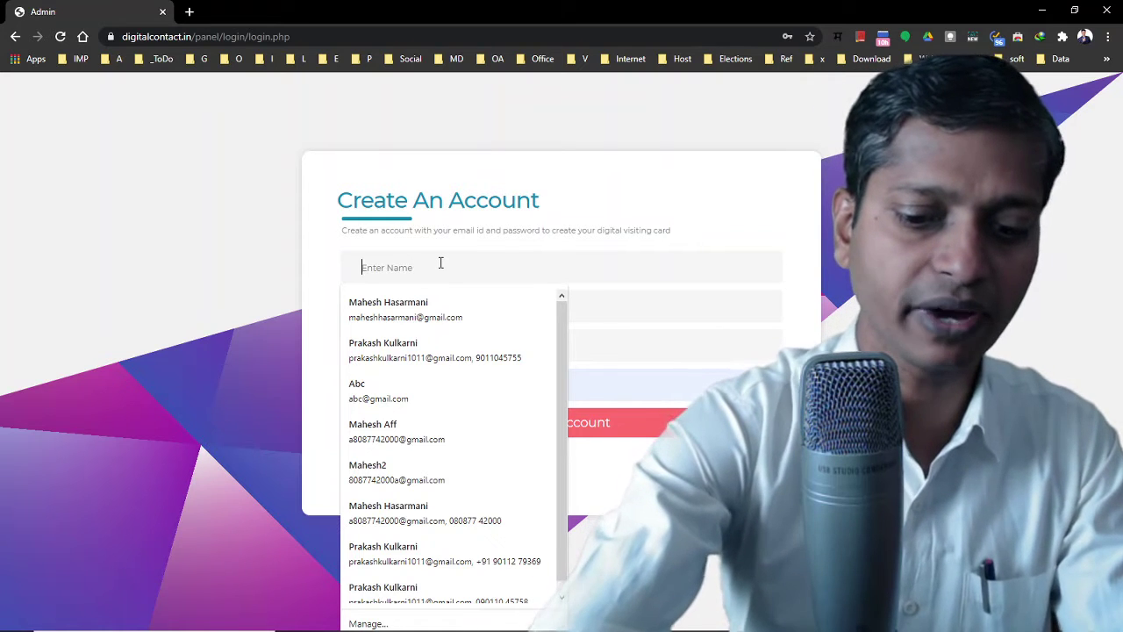
text(Mahesh)
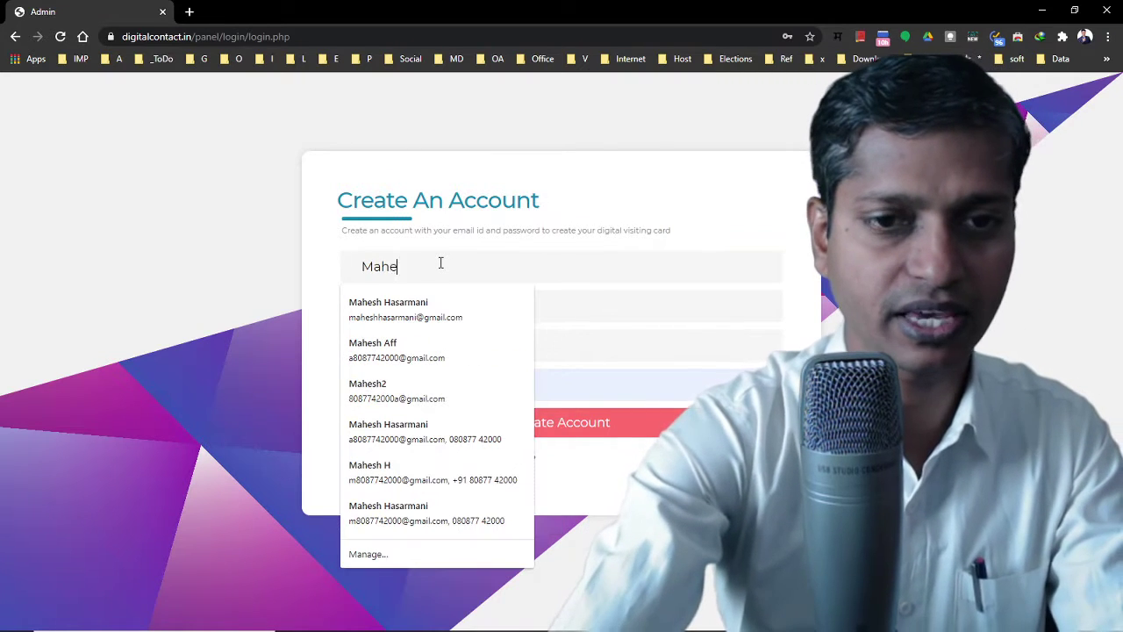
key(Tab)
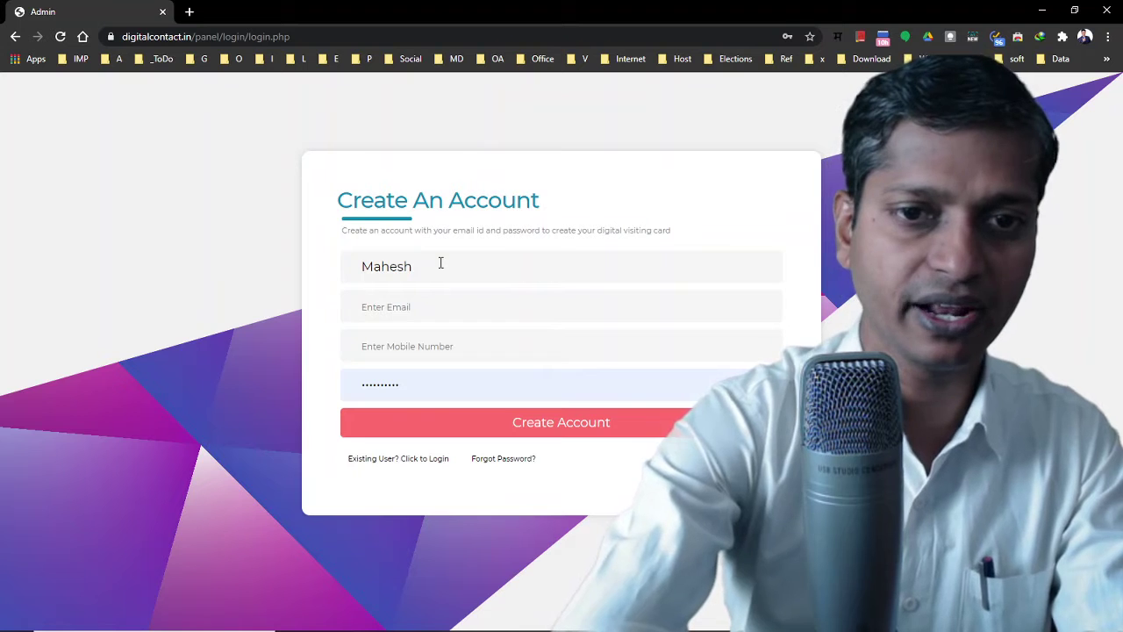
text(ma)
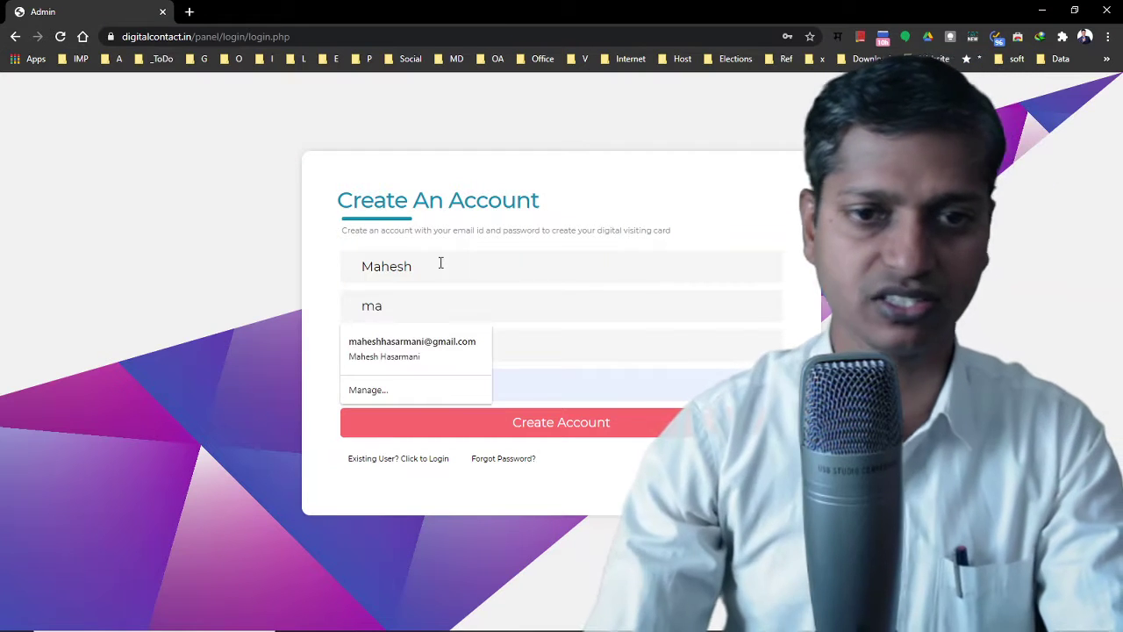
click(419, 346)
click(446, 345)
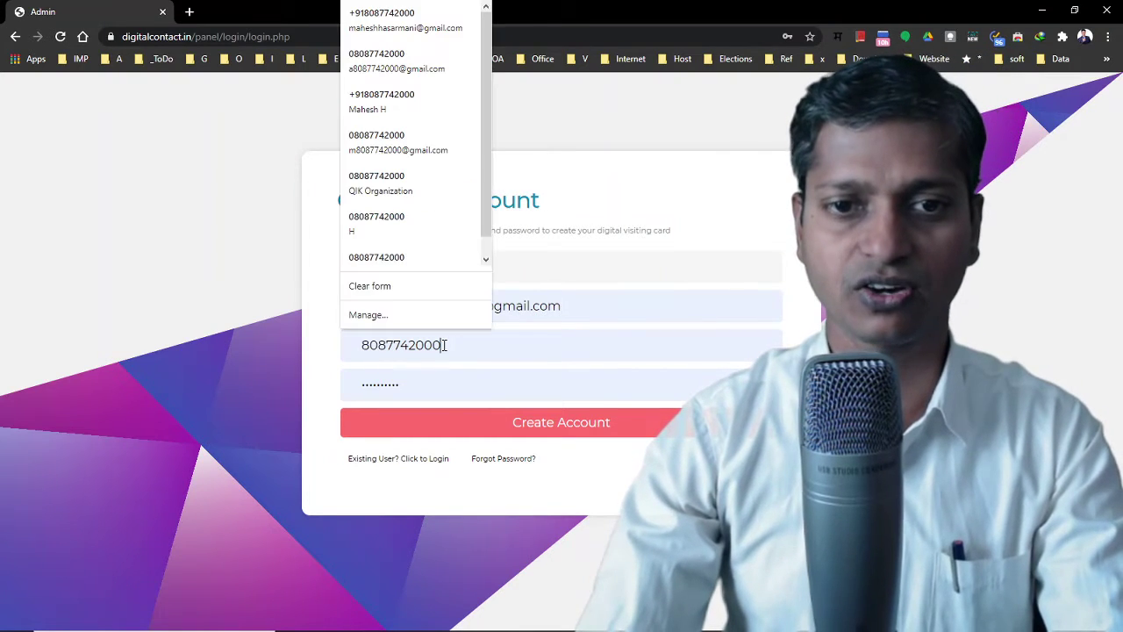
double_click(445, 345)
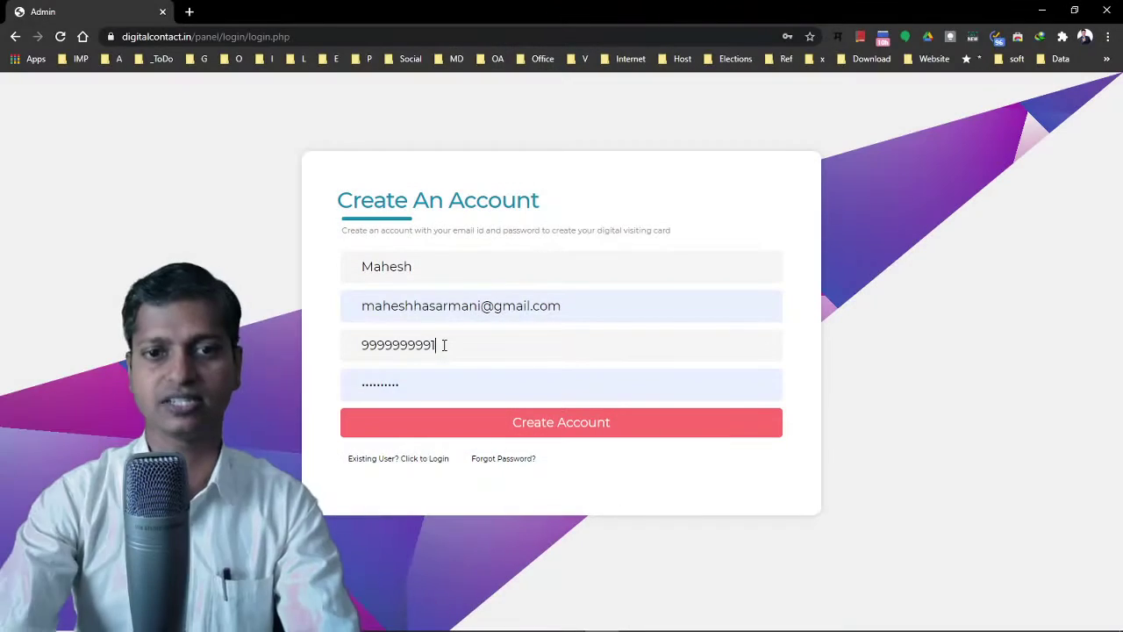
Move from the mobile number to the password field for the new password
key(Tab)
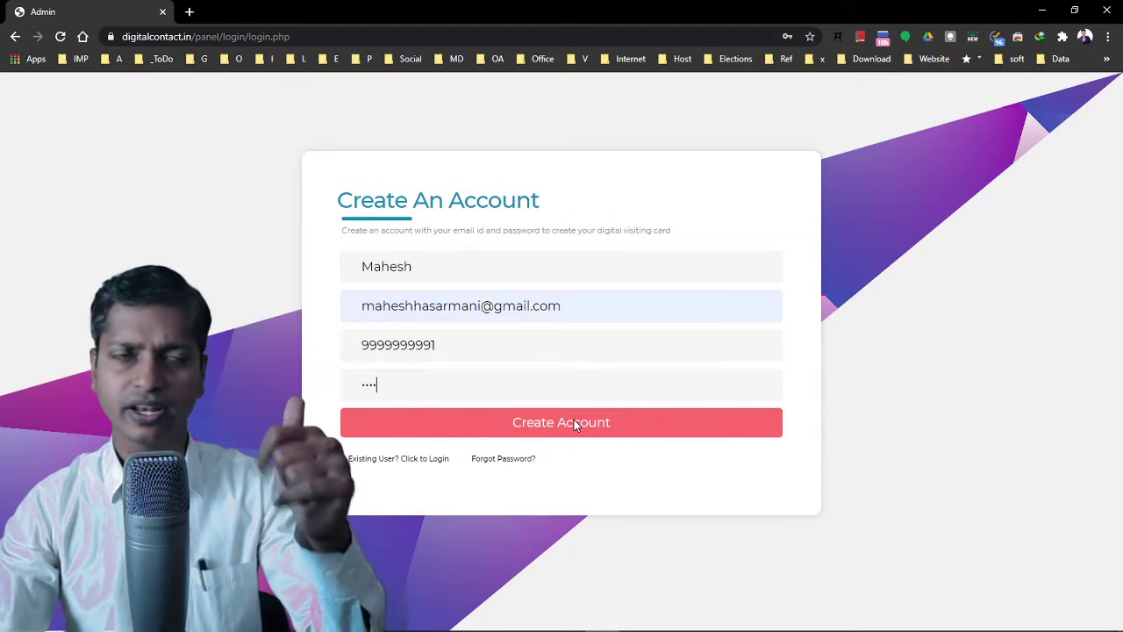
Fill the full name from a saved suggestion, submit Create Account, and dismiss the save-password prompt
click(446, 274)
click(456, 305)
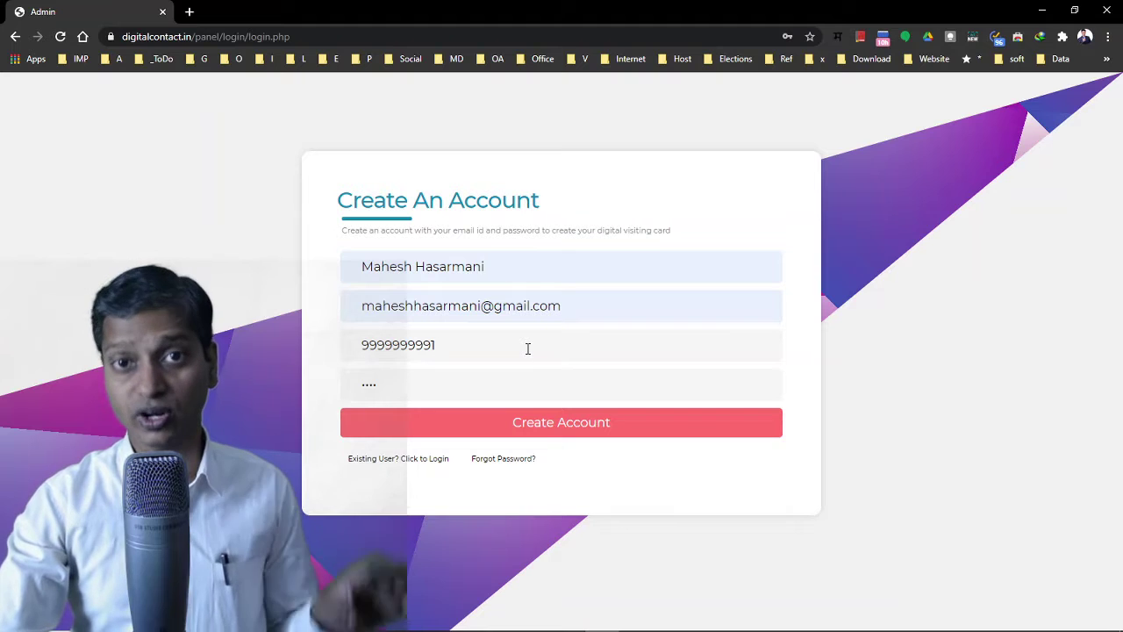
click(549, 426)
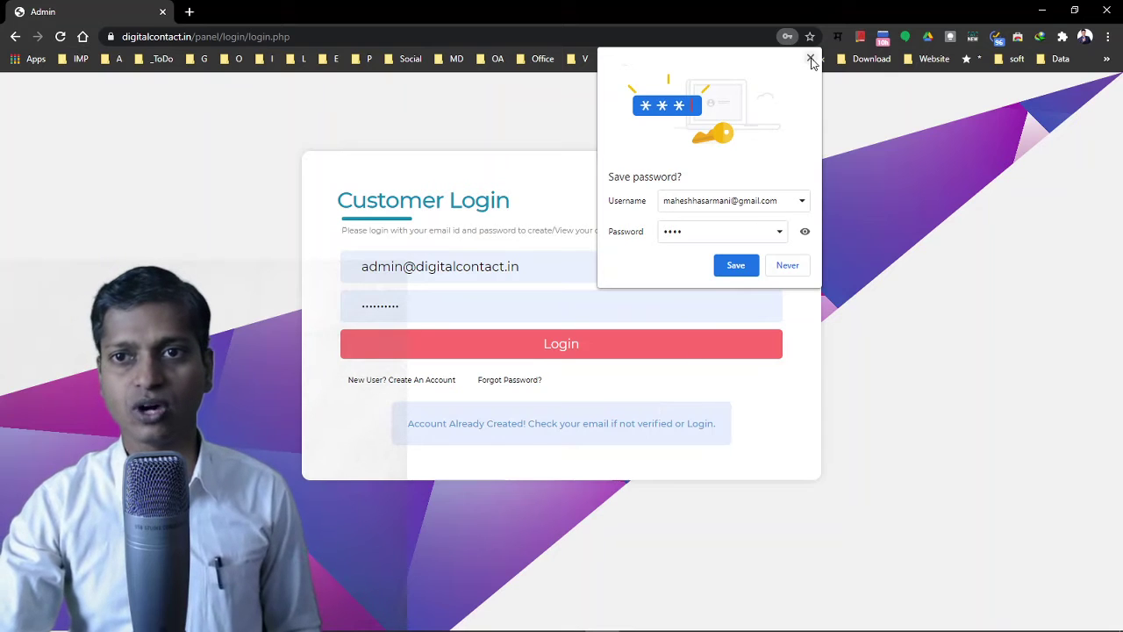
click(811, 58)
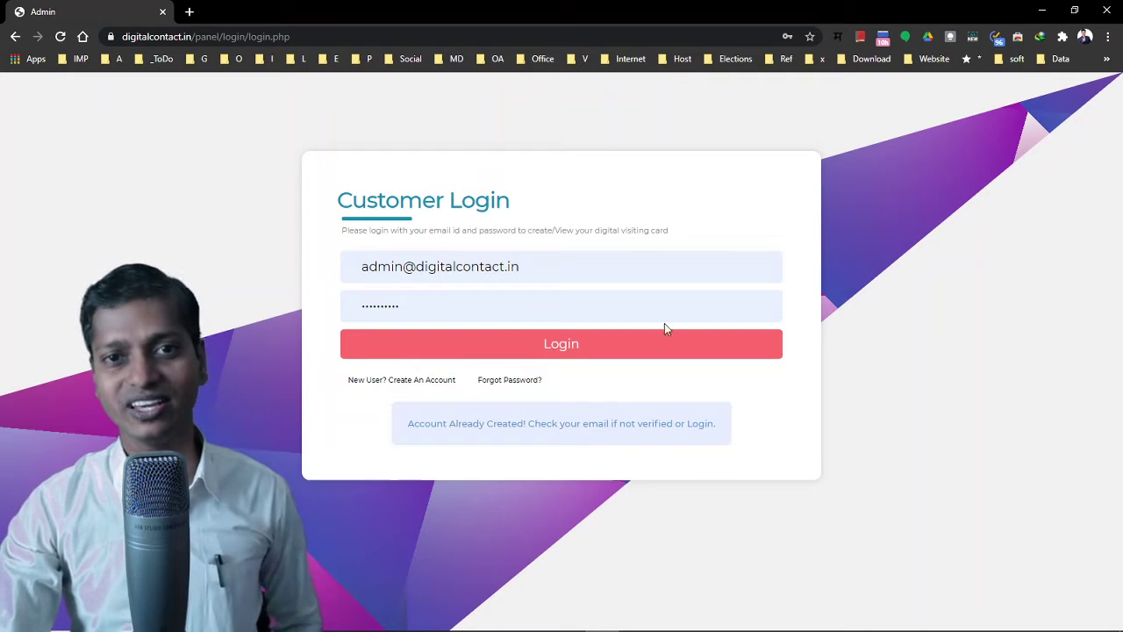
Reopen the sign-up form and enter the name Test with a test e-mail address
click(413, 382)
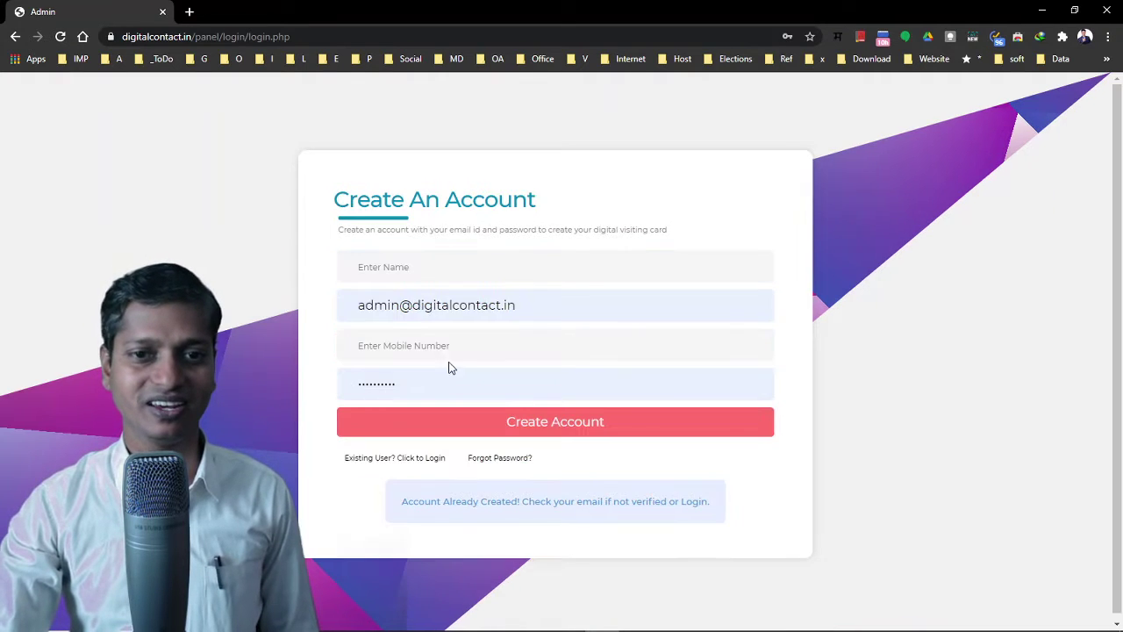
click(439, 255)
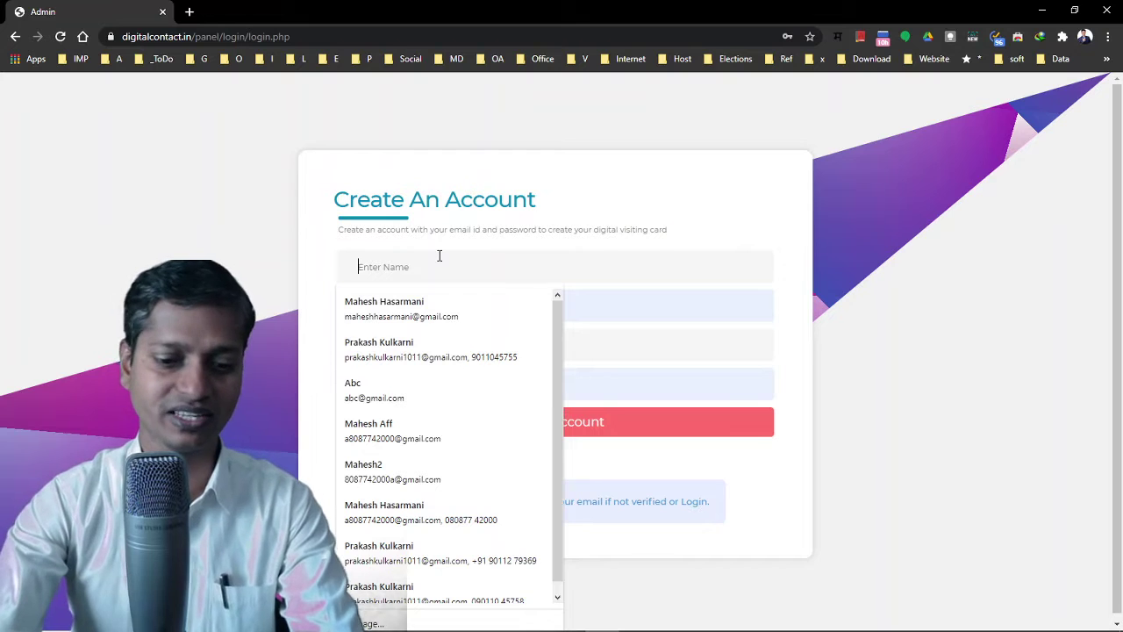
text(Test)
key(Tab)
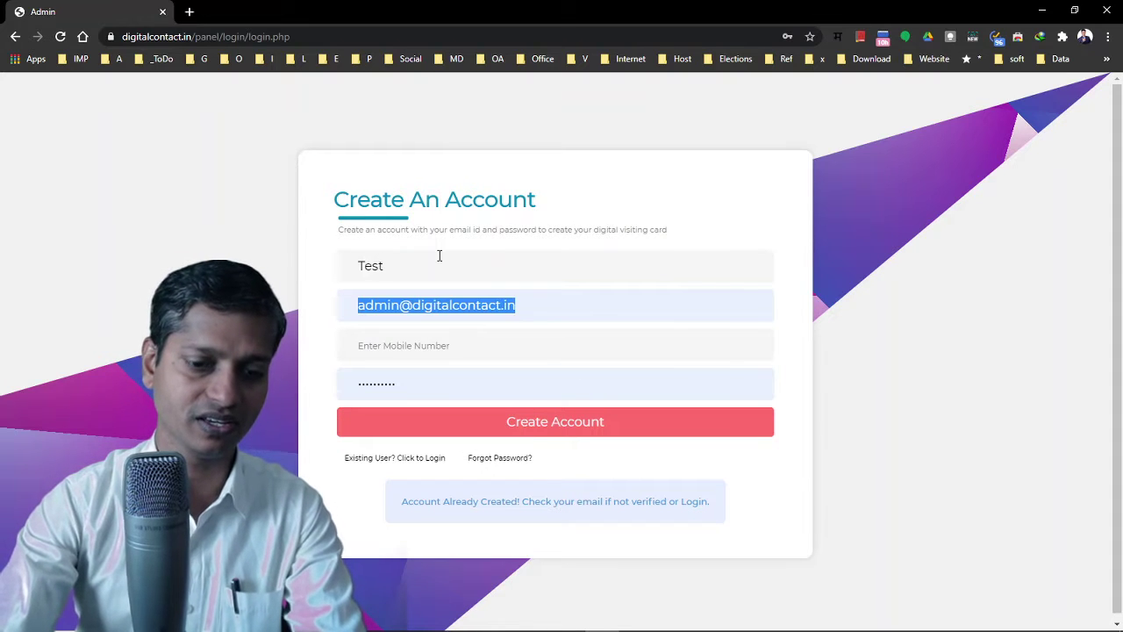
text(test2)
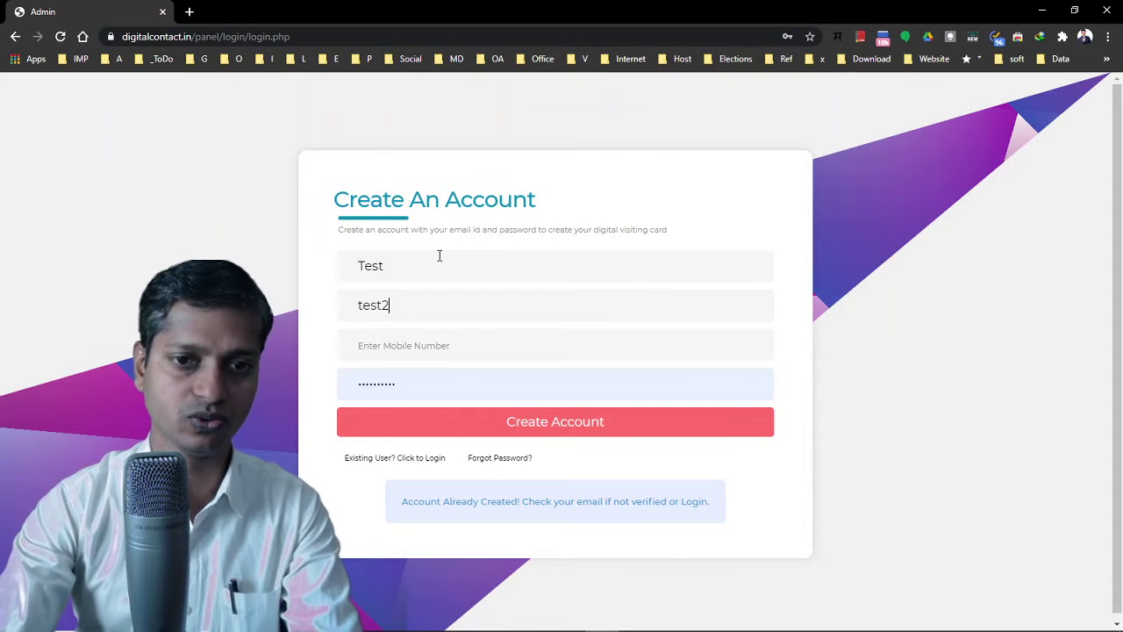
text(@gmailc)
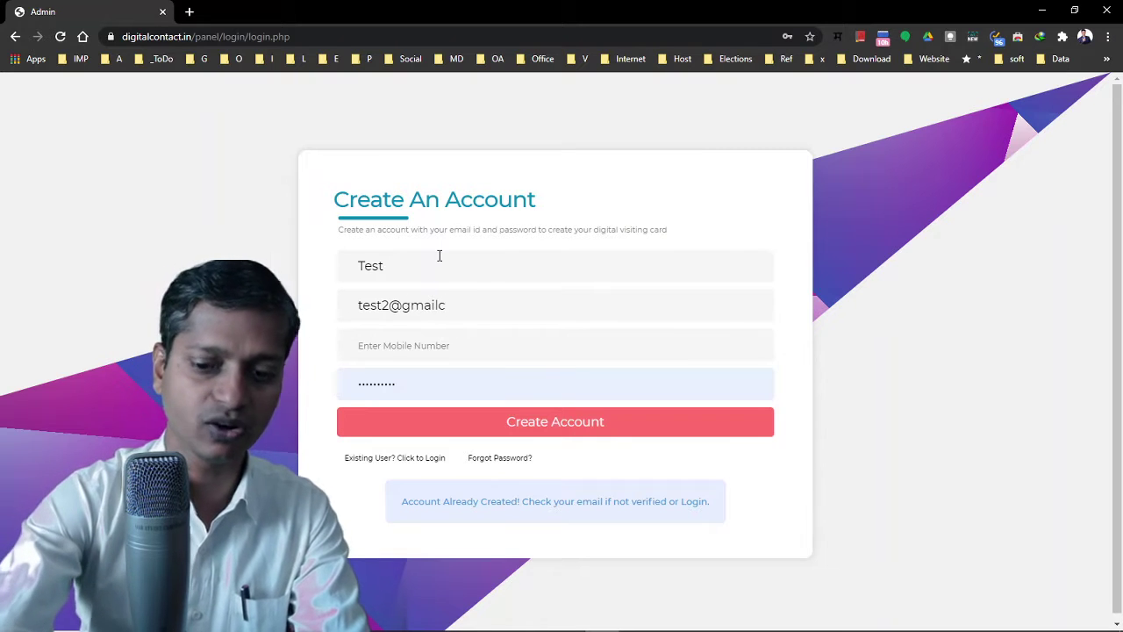
key(BackSpace)
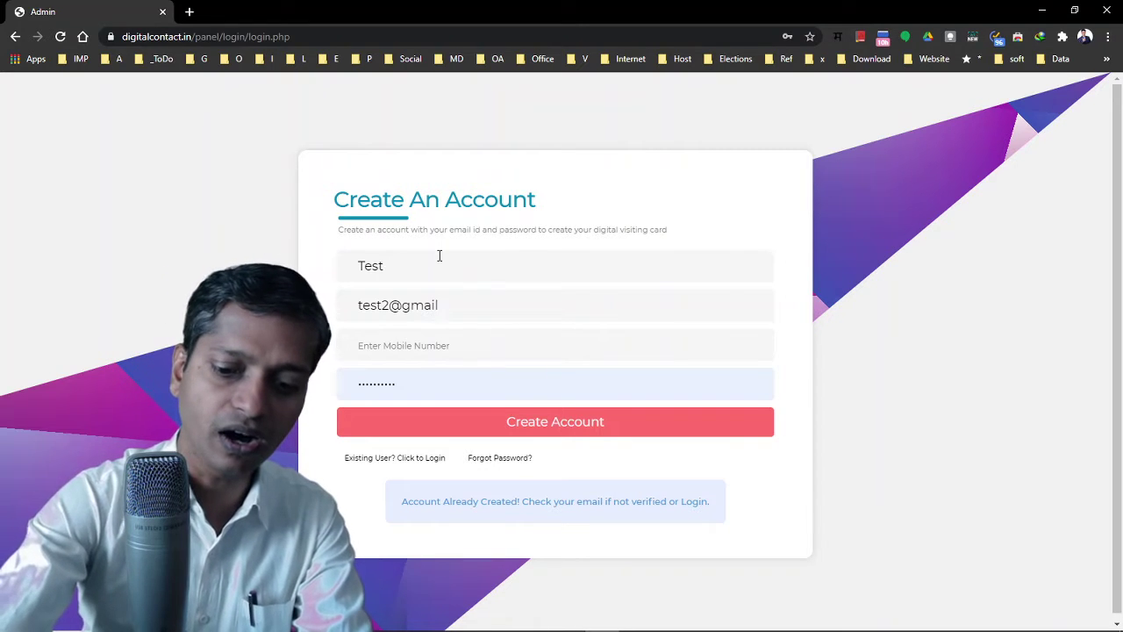
text(.com)
Enter a dummy mobile number and retype the four-character password
key(Tab)
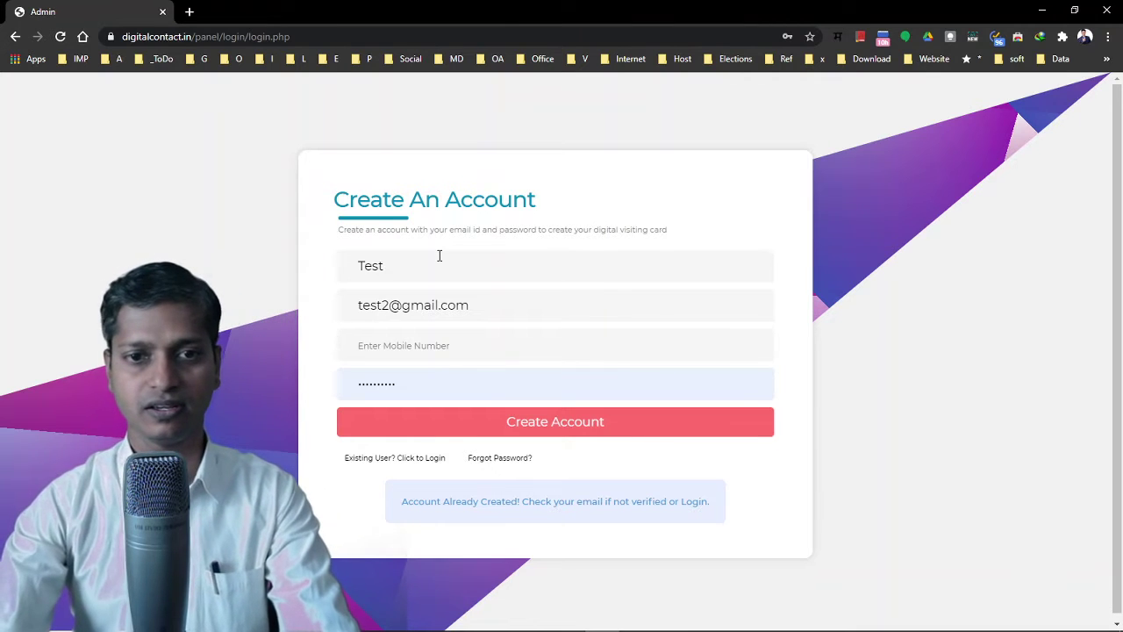
key(Down)
text(2)
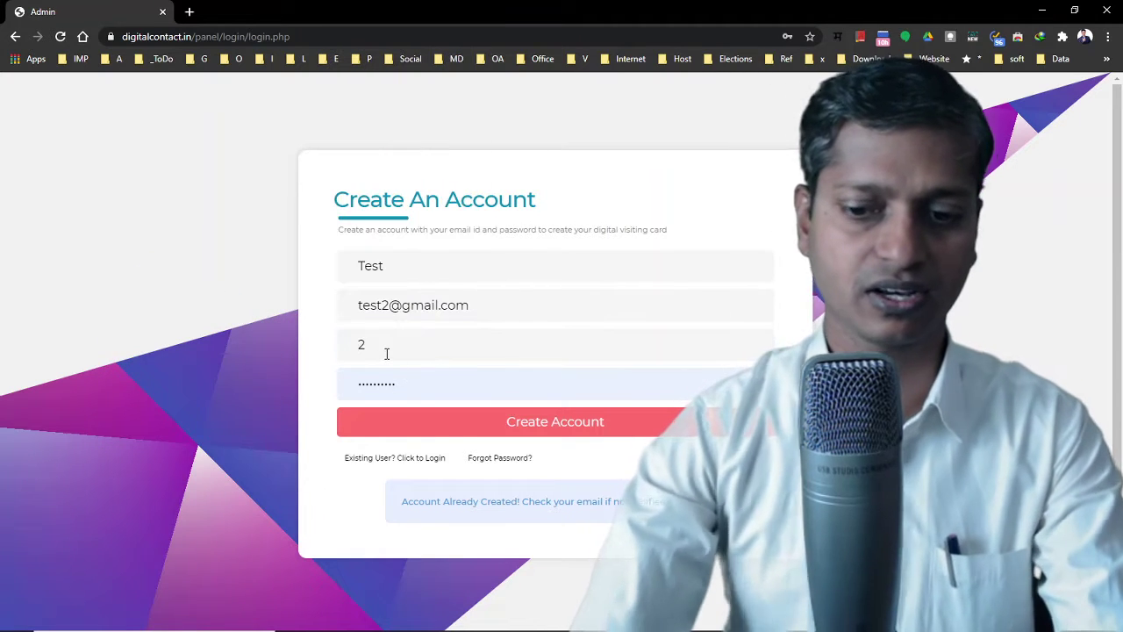
key(BackSpace)
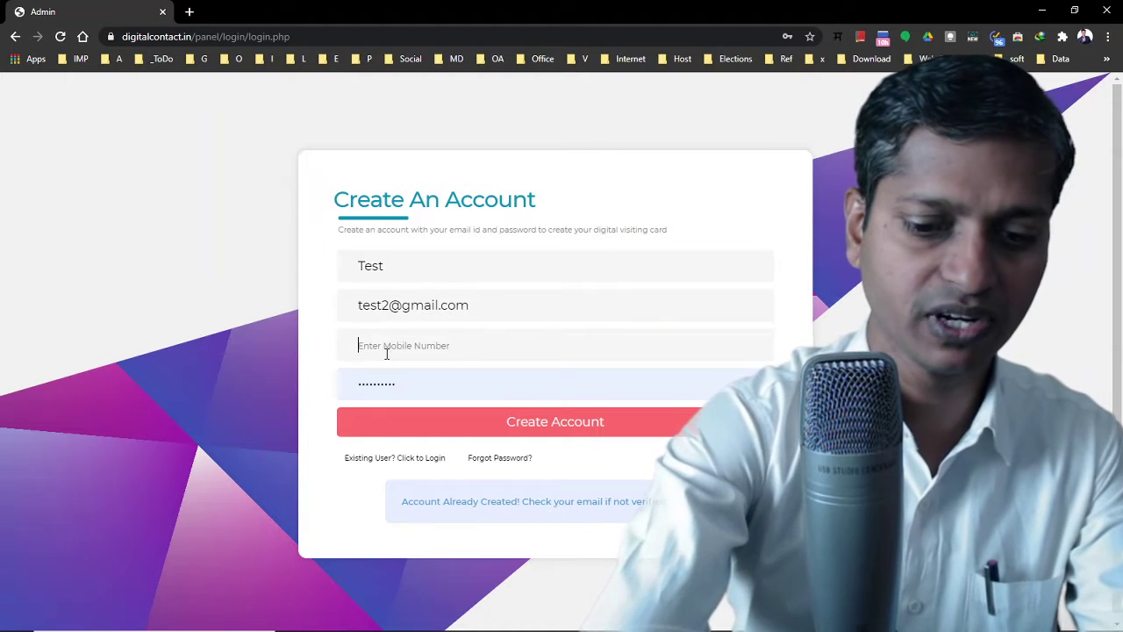
text(9)
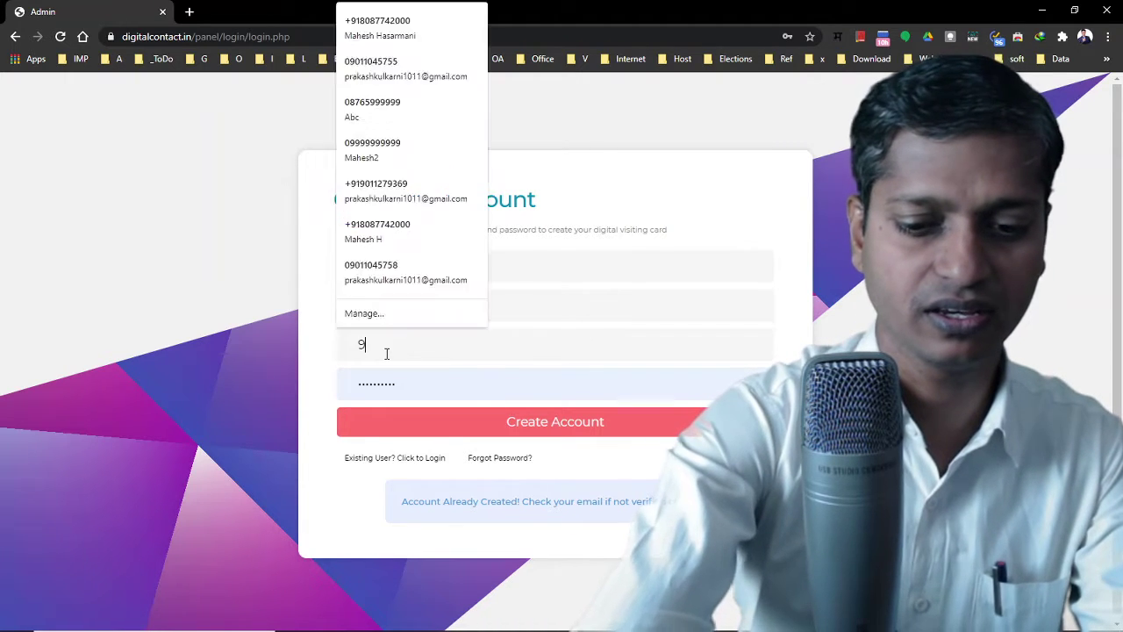
text(9999999999)
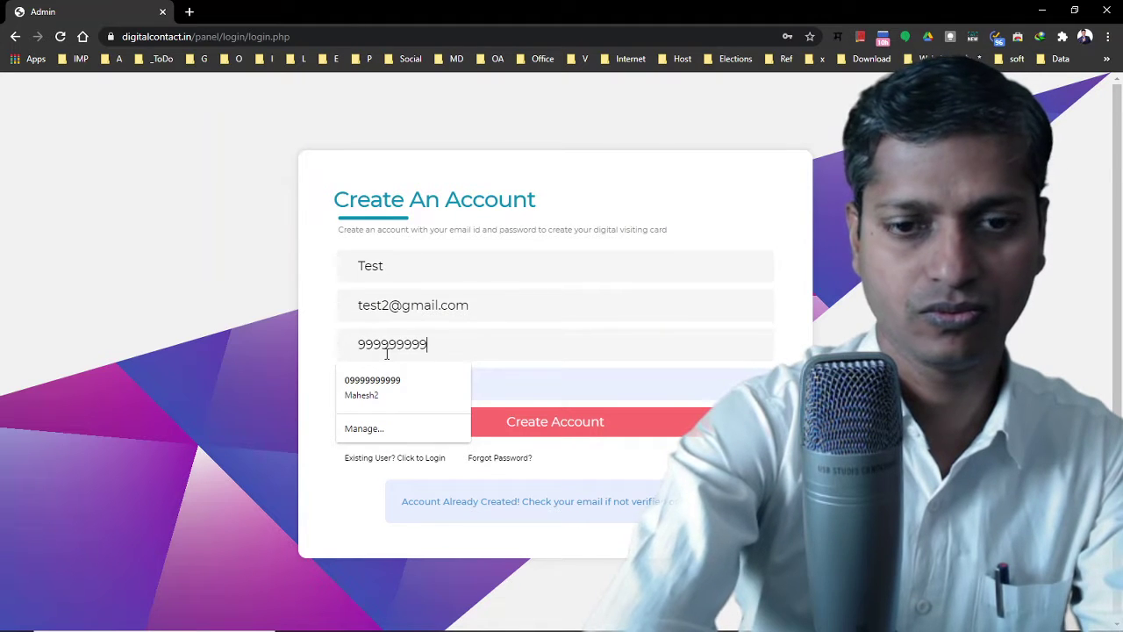
key(BackSpace)
text(11)
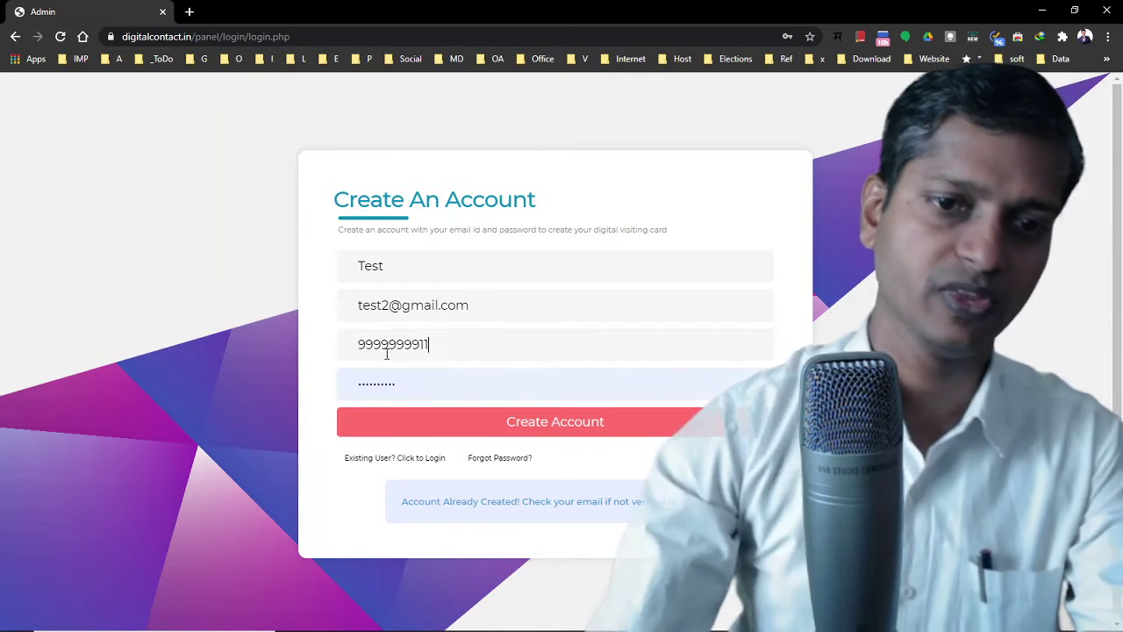
key(Tab)
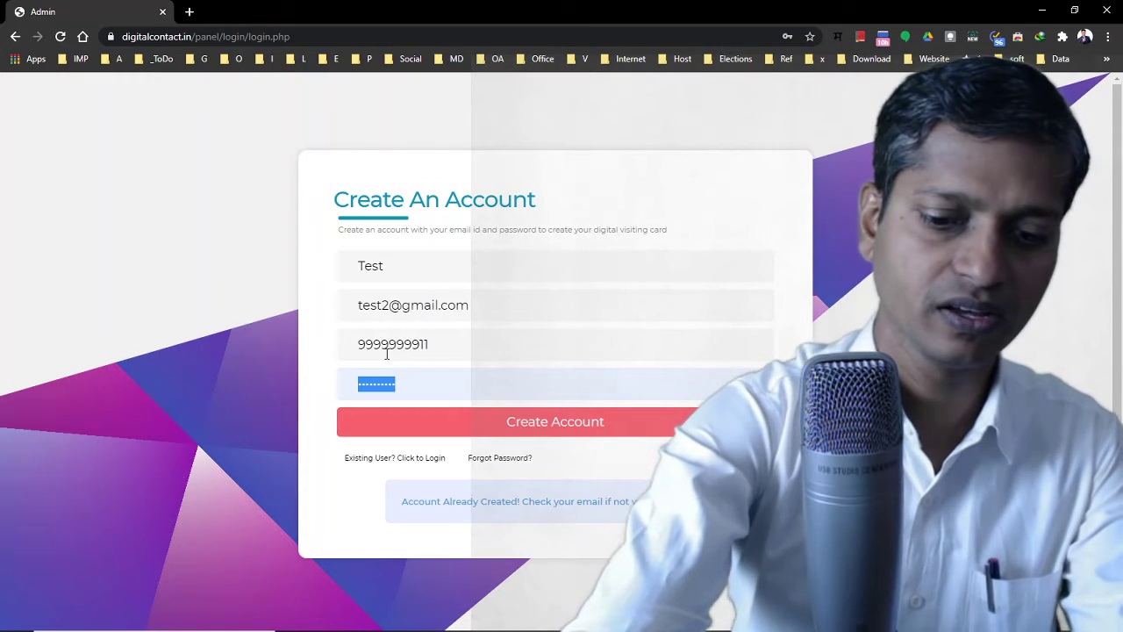
text(••••)
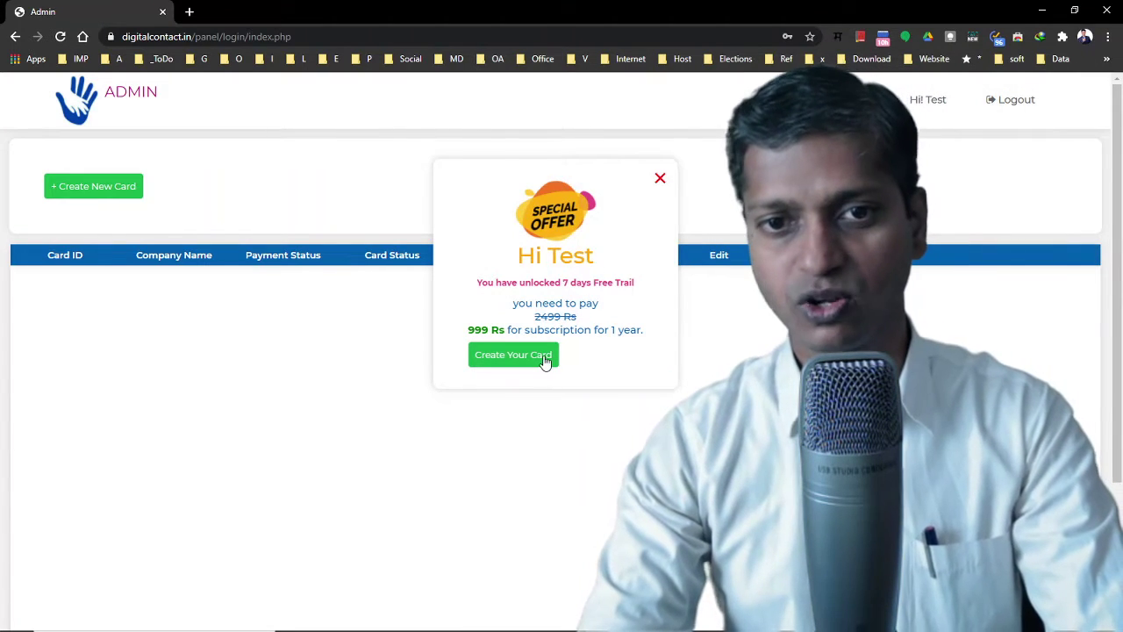
Close the Special Offer popup and start a new card with + Create New Card
click(660, 179)
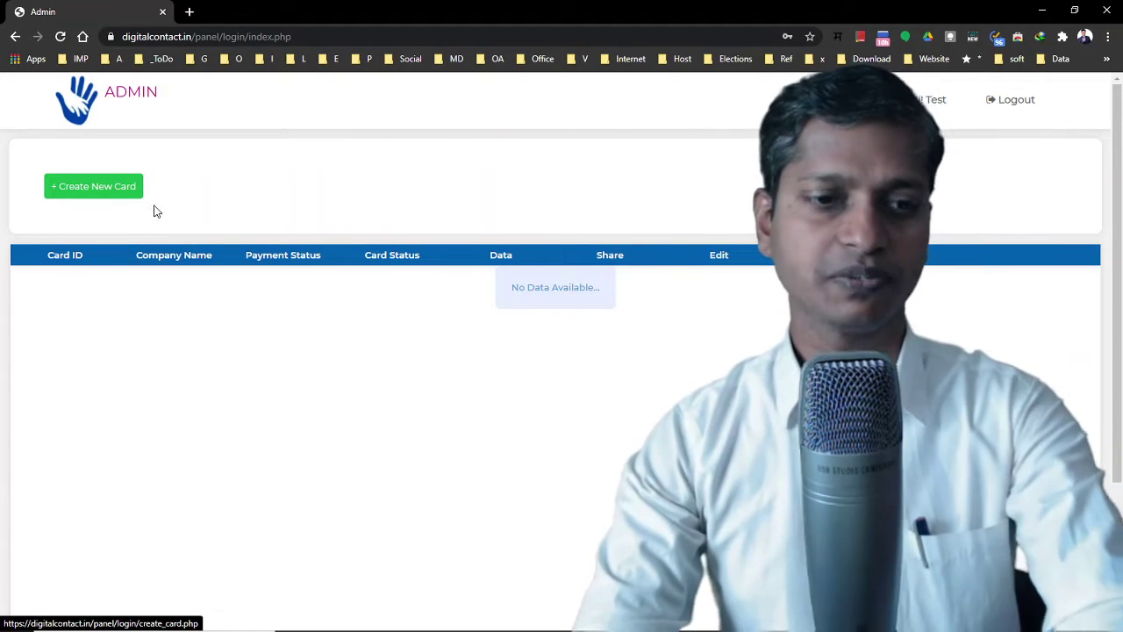
mouse_move(32, 157)
mouse_down()
mouse_move(131, 231)
mouse_move(241, 215)
mouse_up()
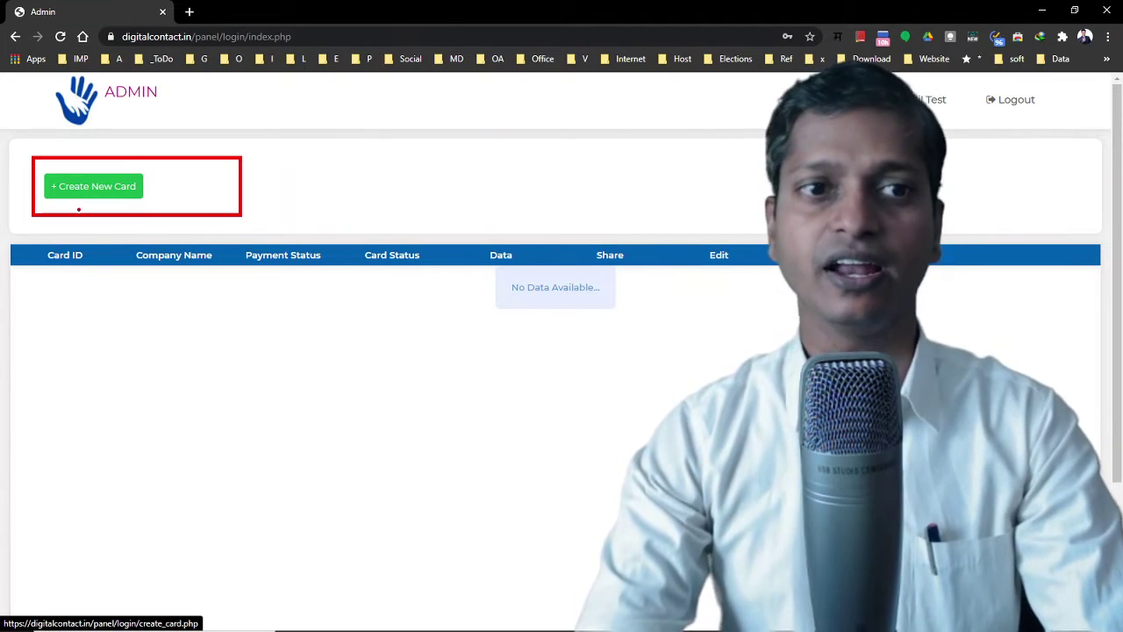
key(Escape)
click(87, 195)
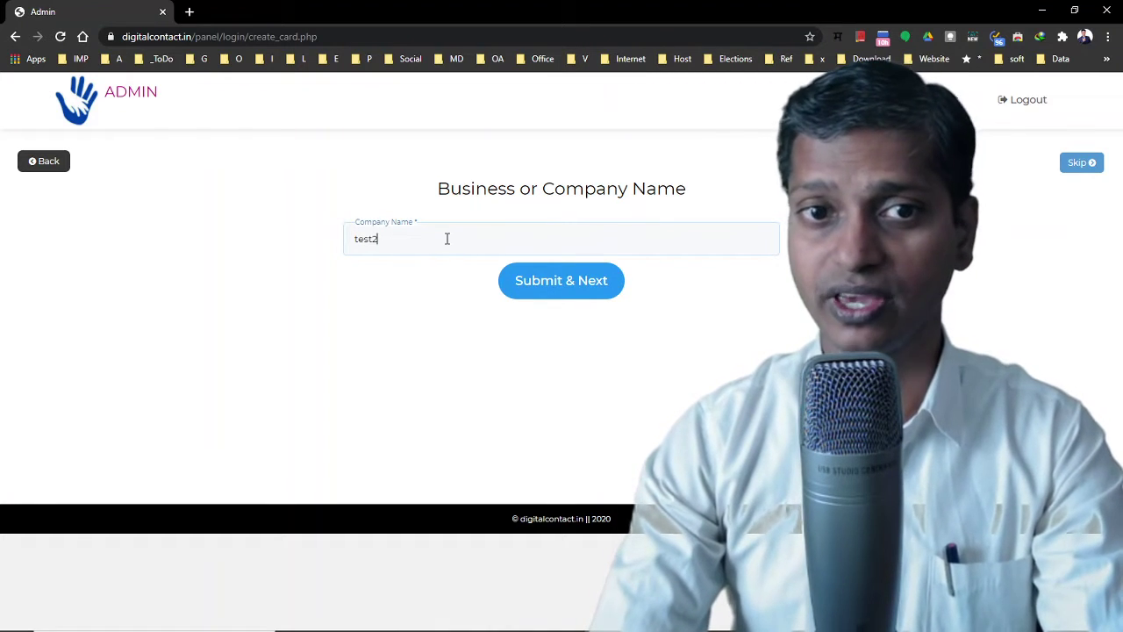
Save the company name test2 and choose the green card theme
click(563, 289)
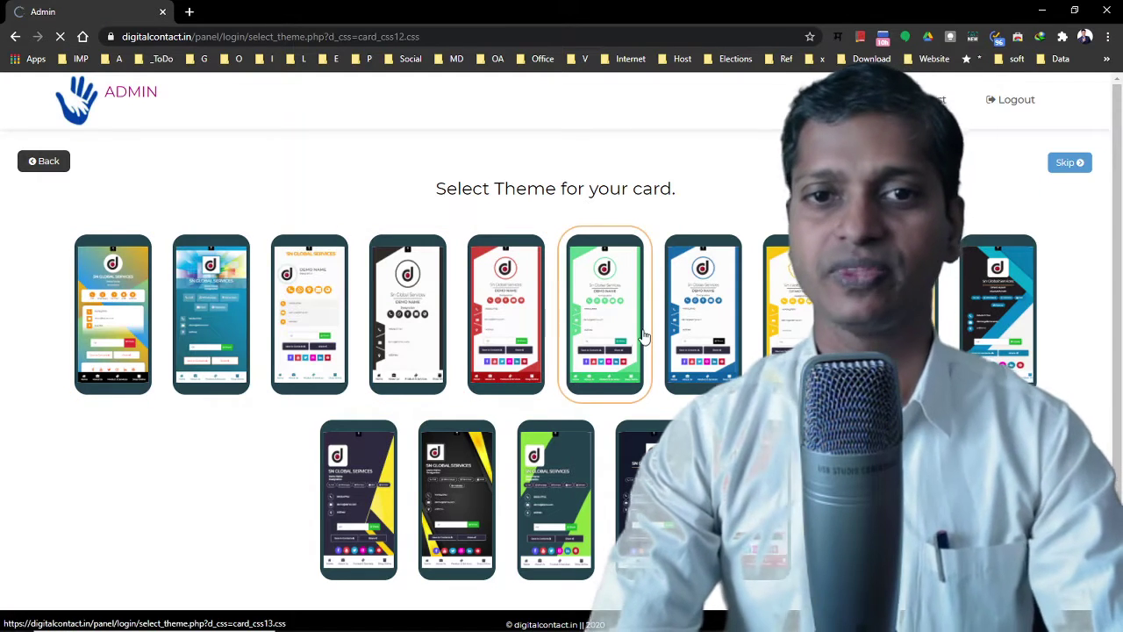
click(644, 338)
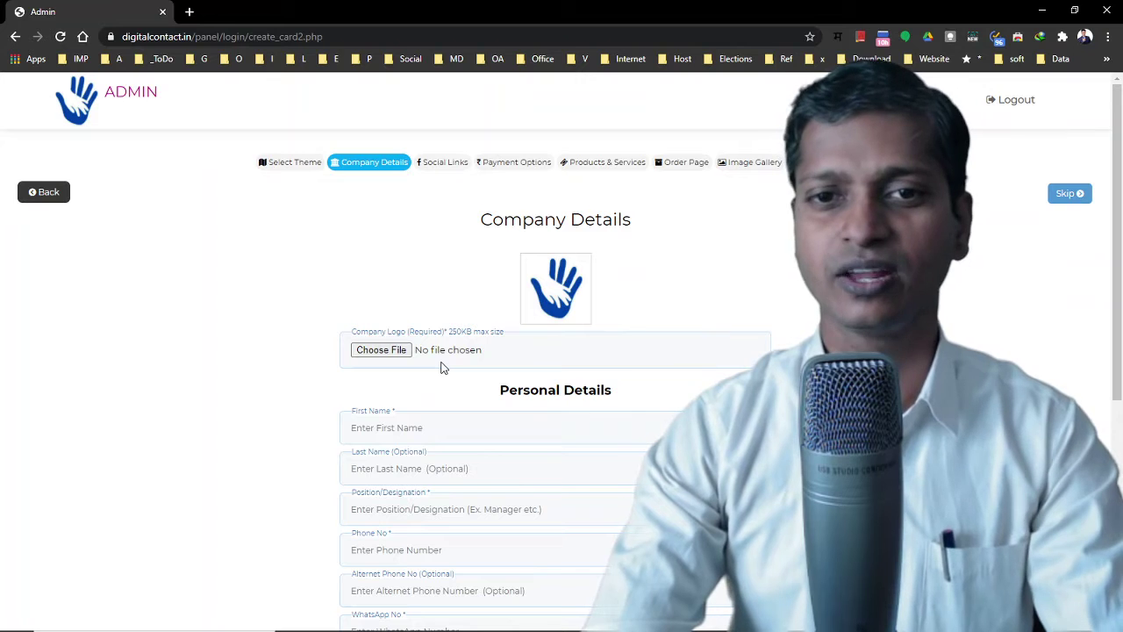
Fill the first name, phone and last name from saved autofill entries
scroll(442, 369, down, 2)
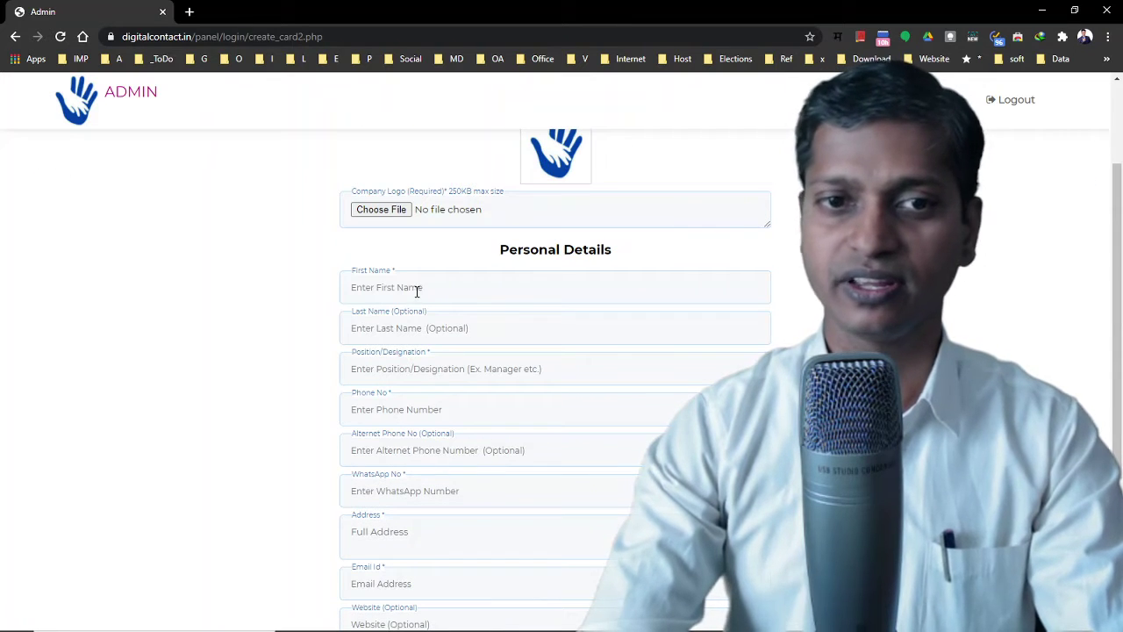
scroll(416, 292, up, 2)
click(393, 426)
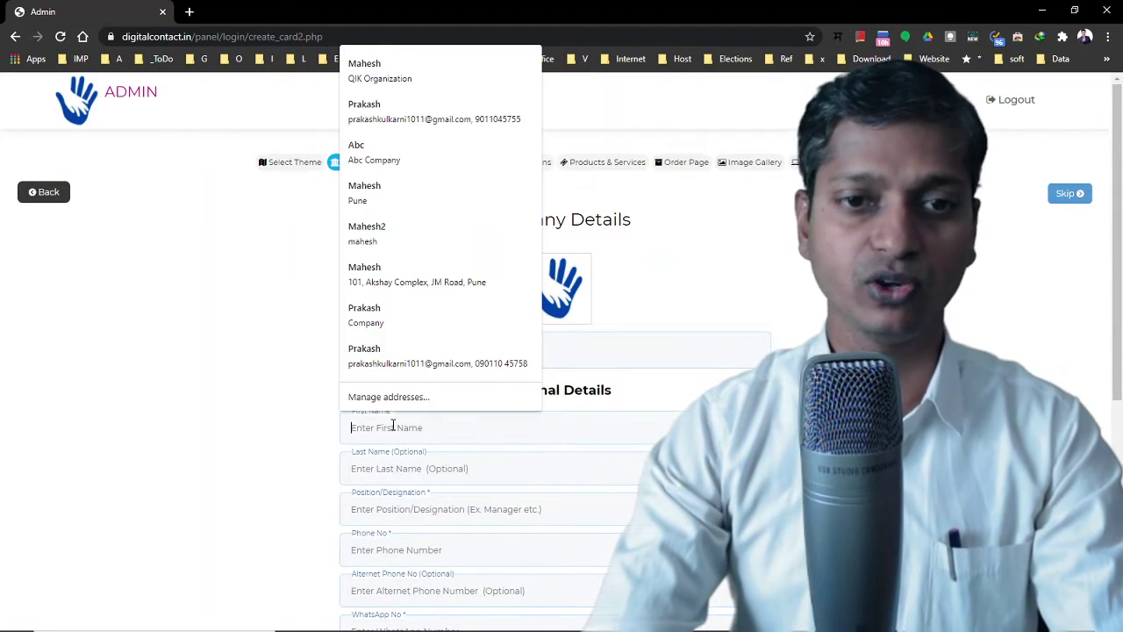
click(384, 84)
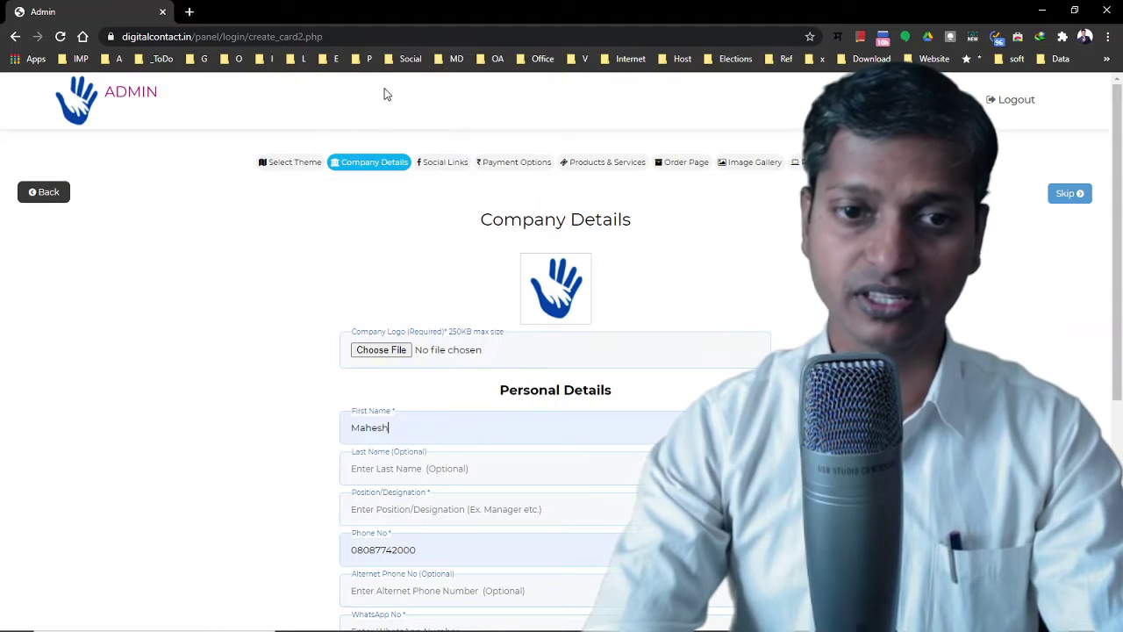
click(434, 466)
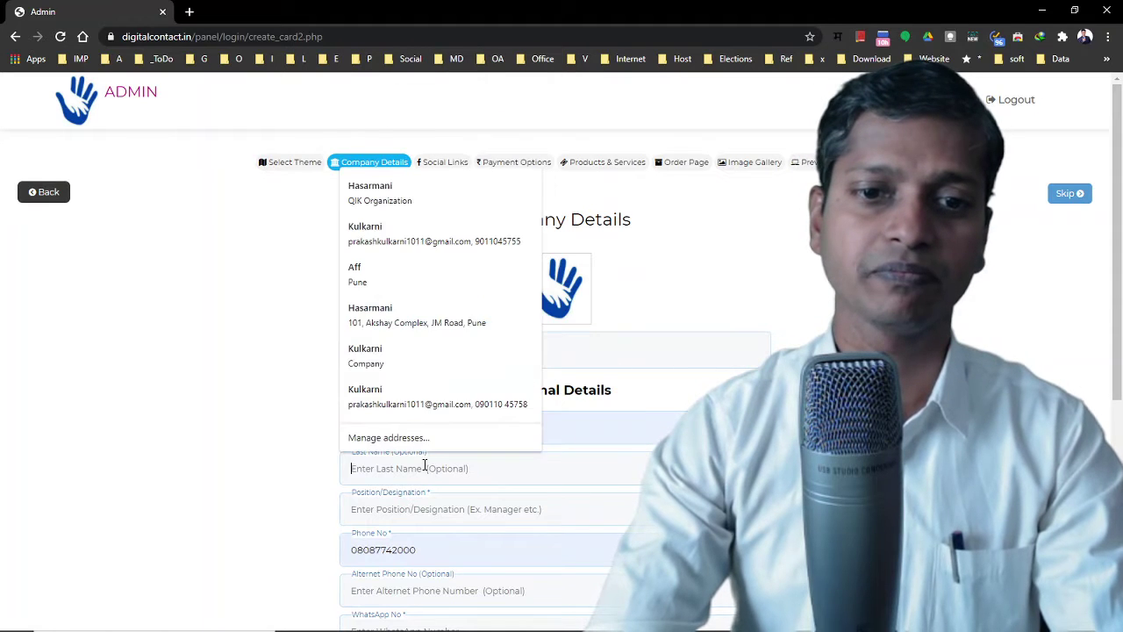
click(401, 194)
Set the designation to Smart Consultant and enter the WhatsApp number
scroll(474, 465, down, 2)
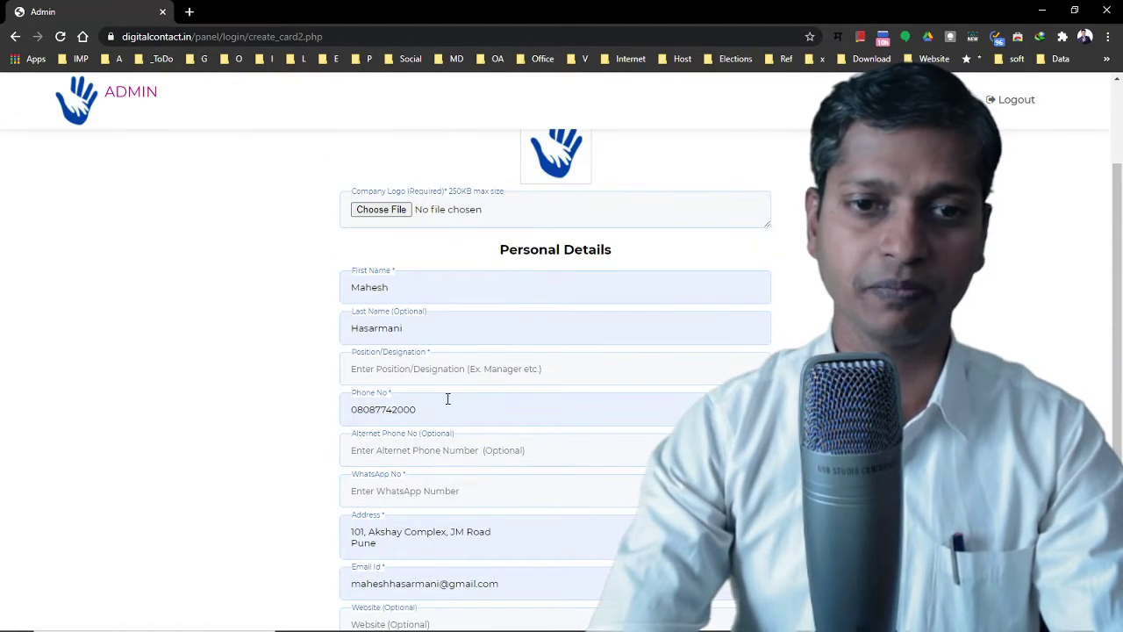
click(425, 373)
text(S)
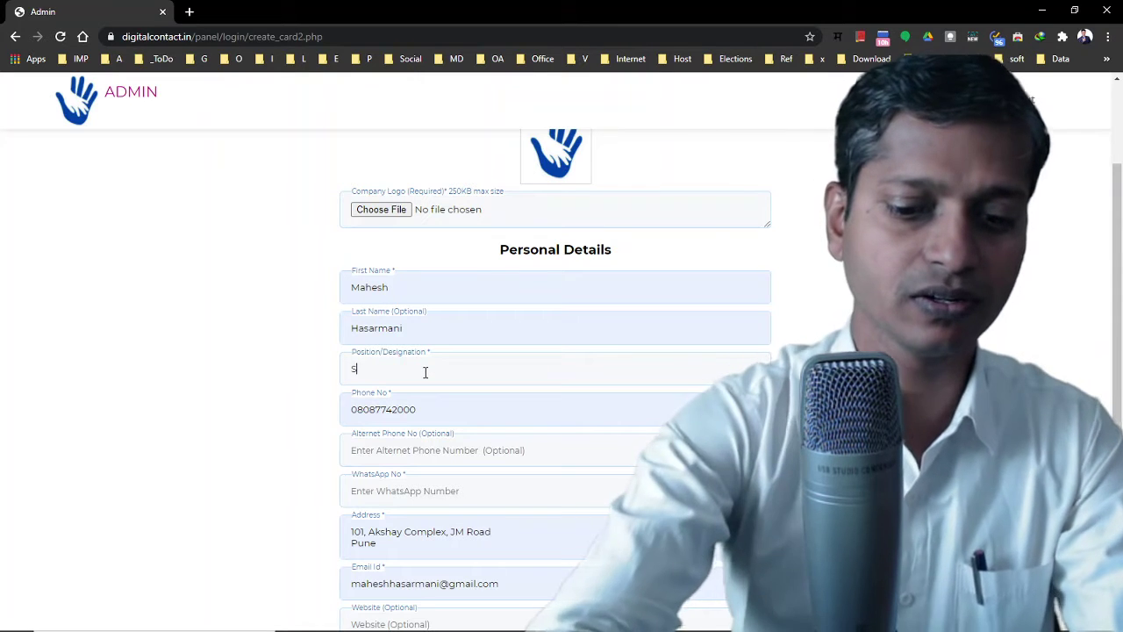
text(mart)
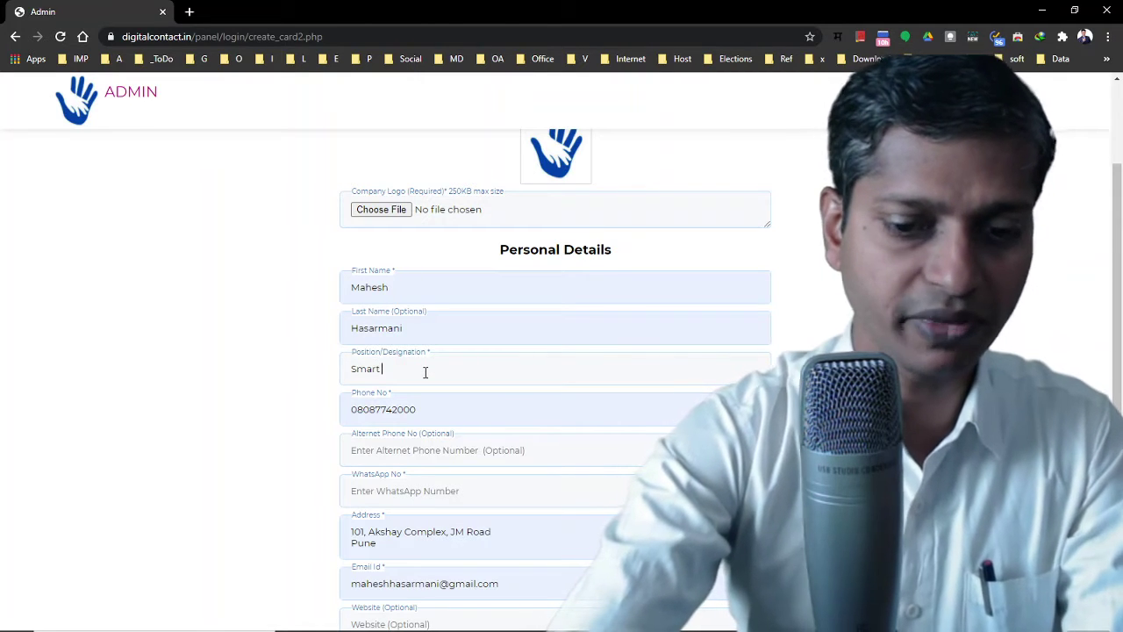
text( C)
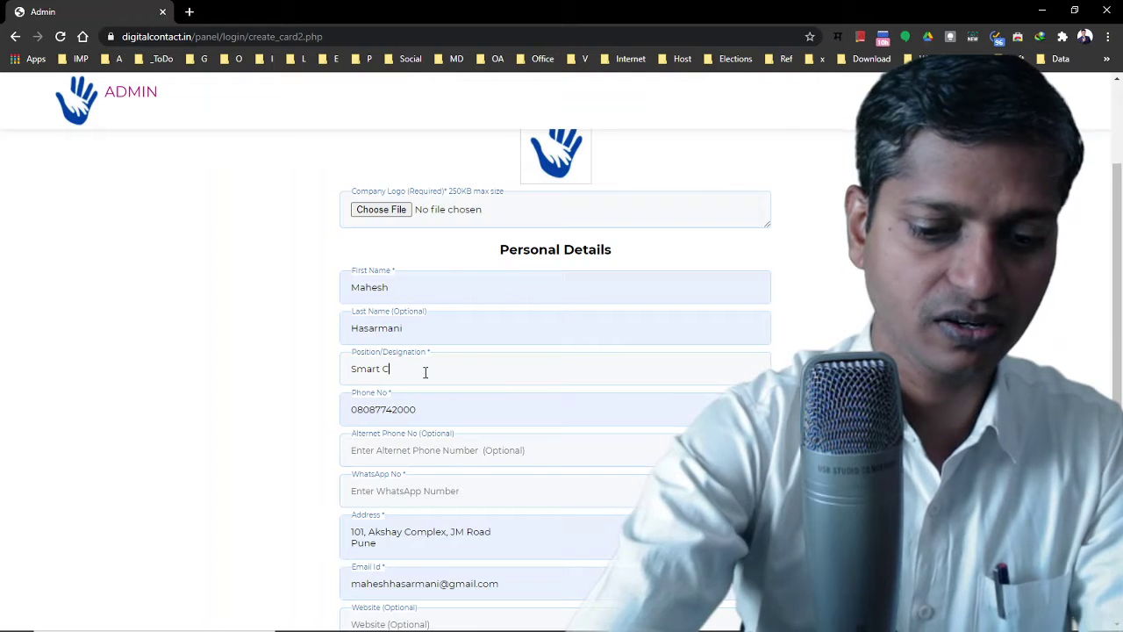
text(ons)
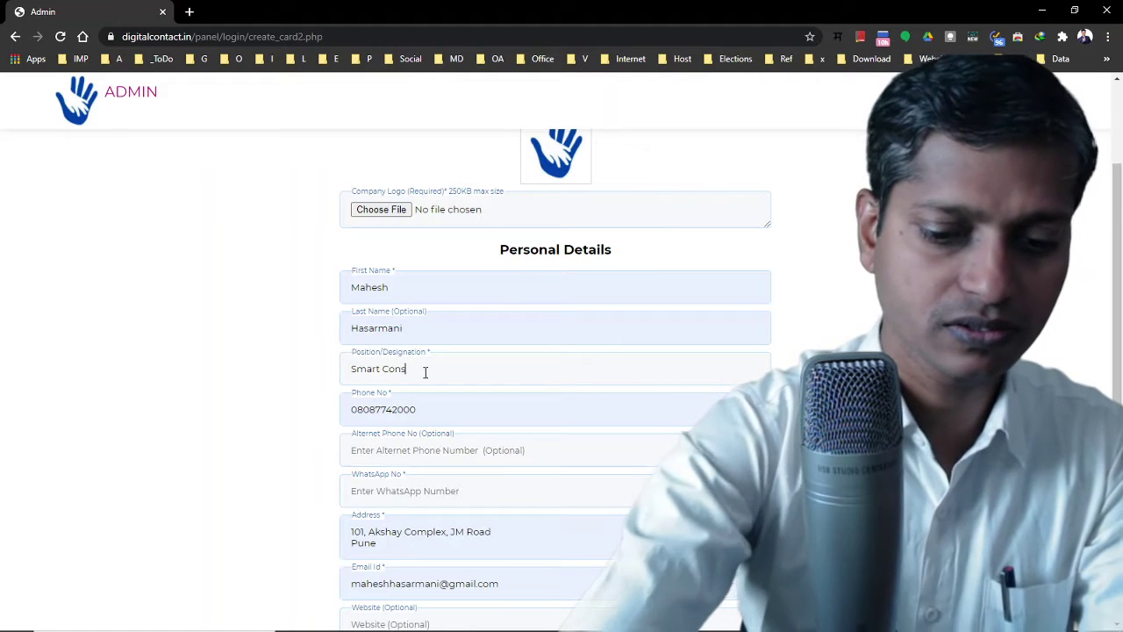
text(ultant)
key(Tab)
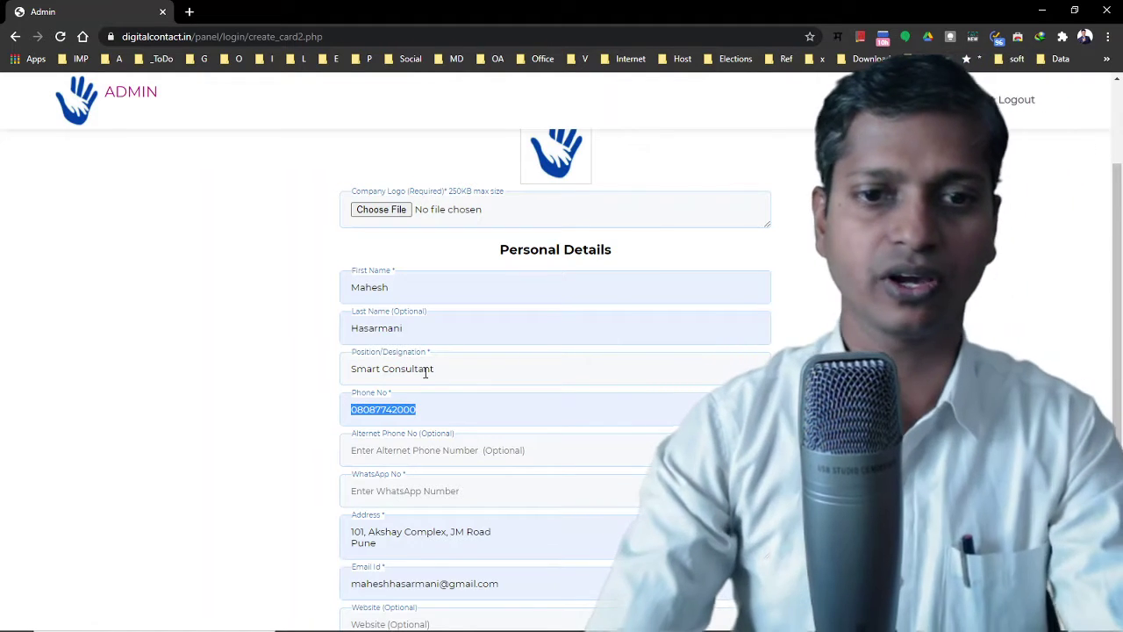
click(367, 457)
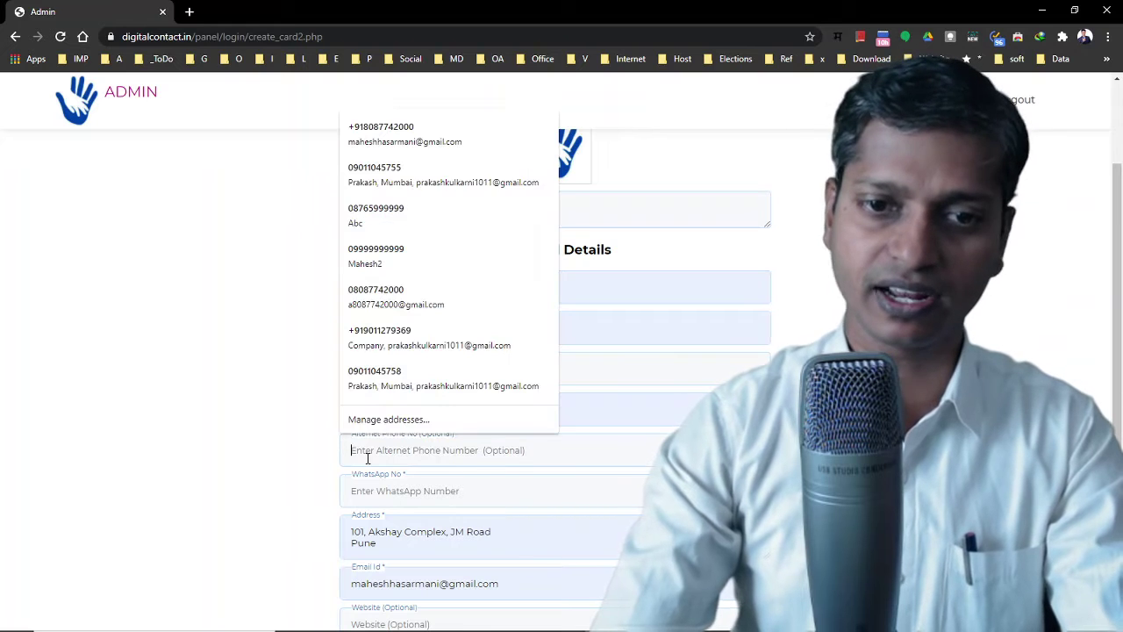
click(380, 490)
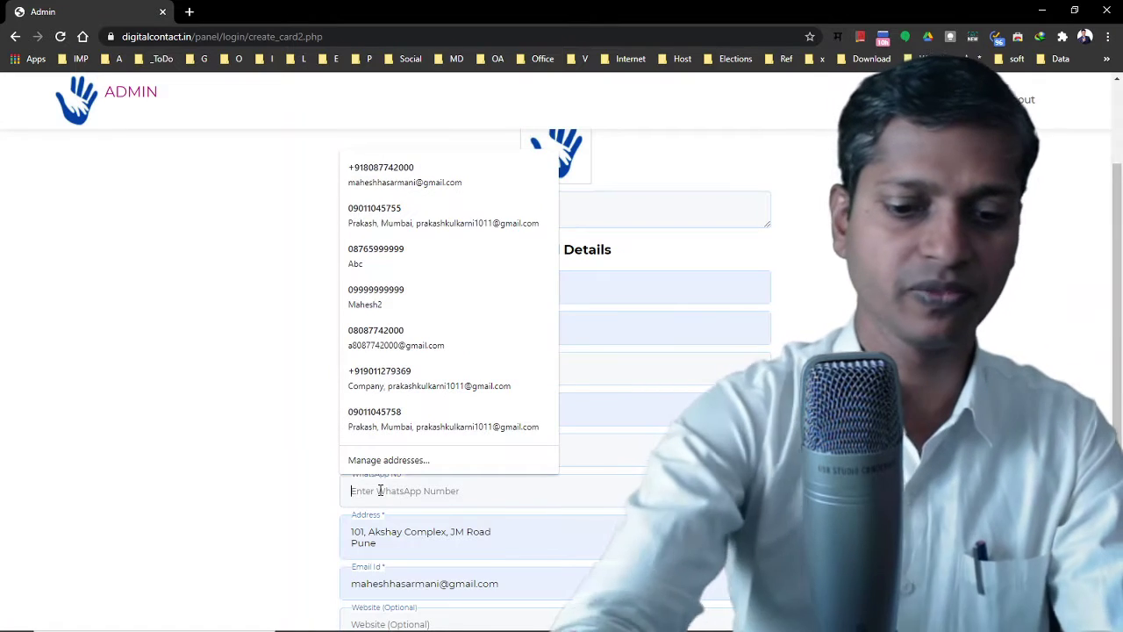
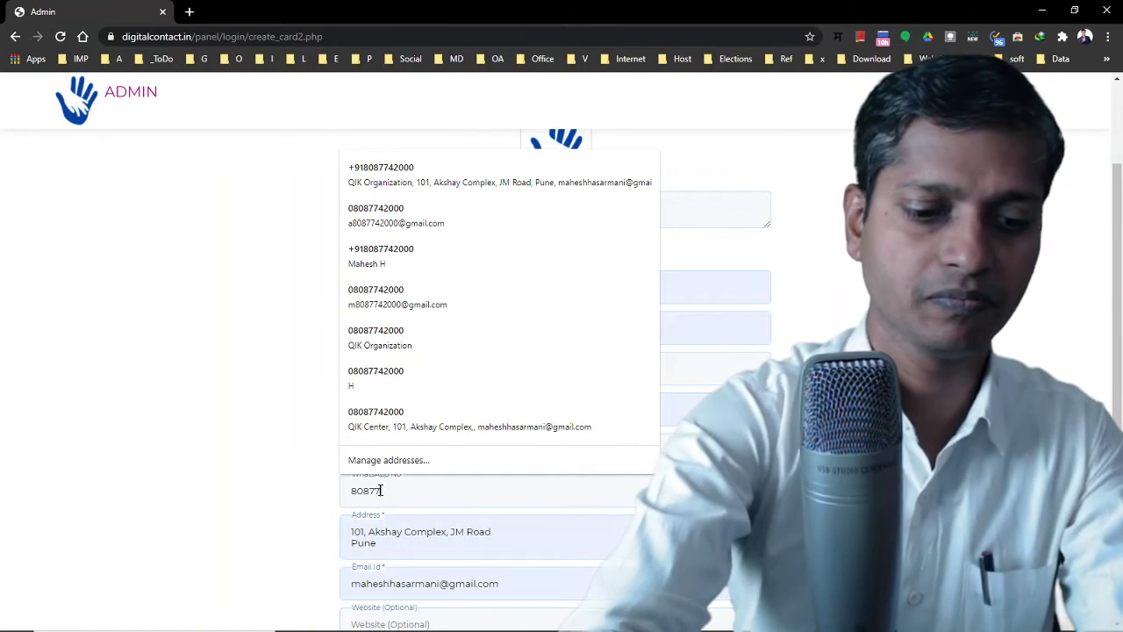
key(Tab)
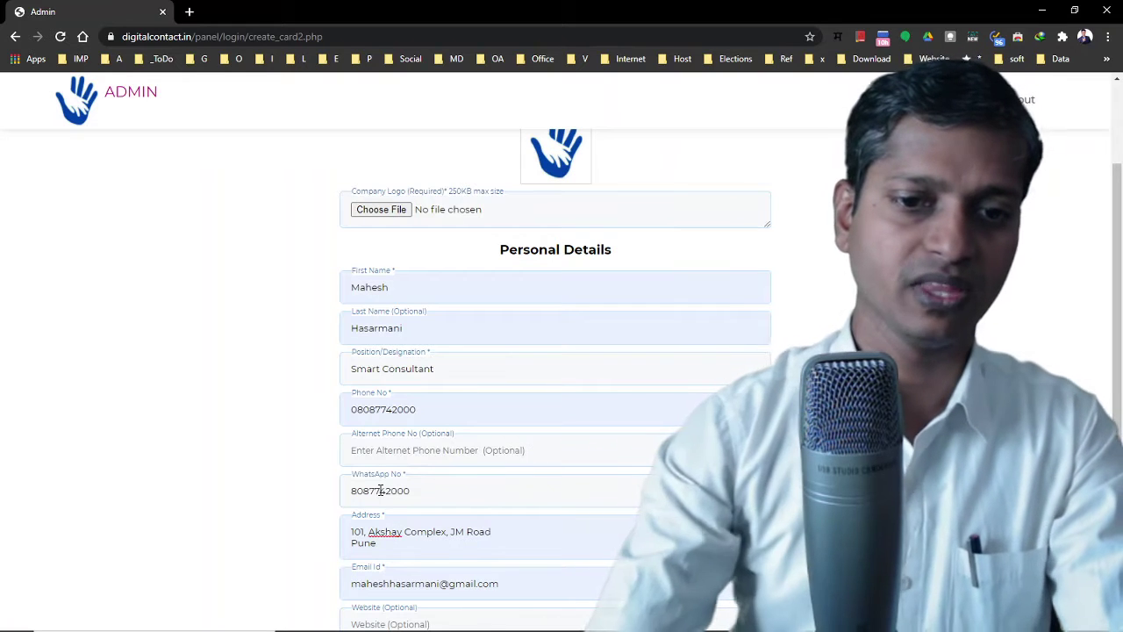
Replace the wrongly autofilled text in the company establishment date field
scroll(380, 491, down, 2)
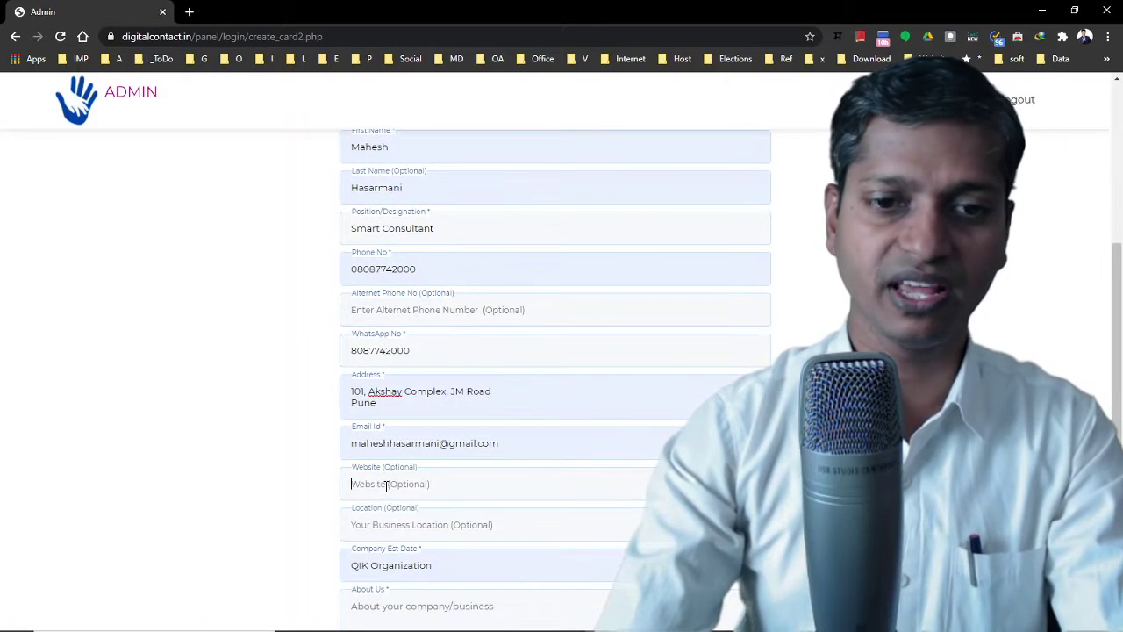
scroll(386, 485, down, 2)
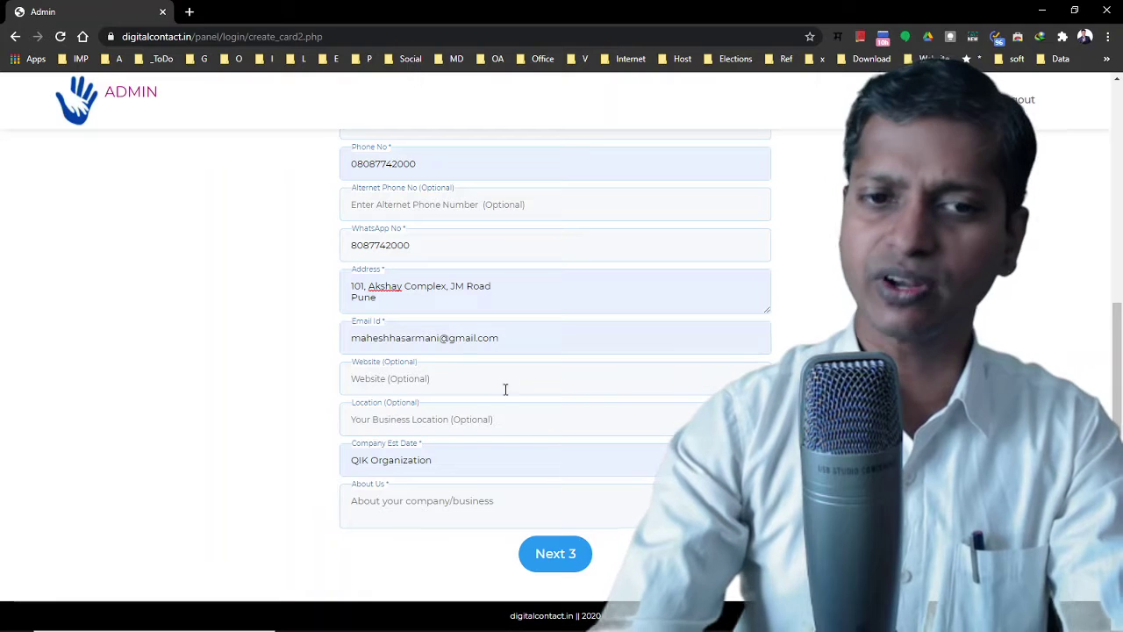
click(384, 464)
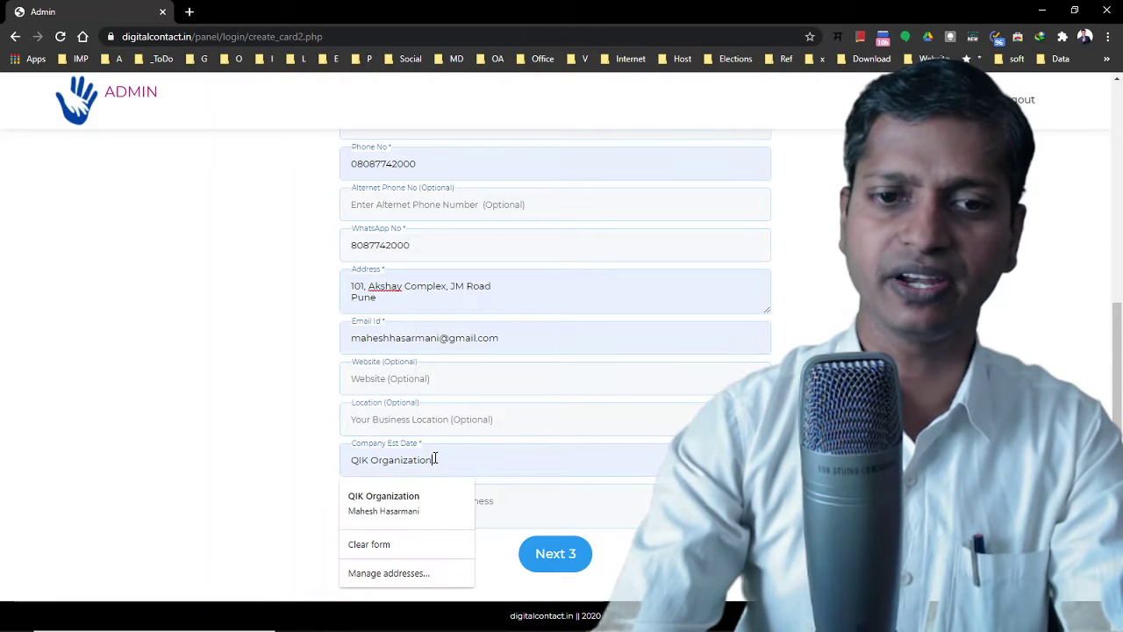
drag(434, 459, 250, 447)
text(2)
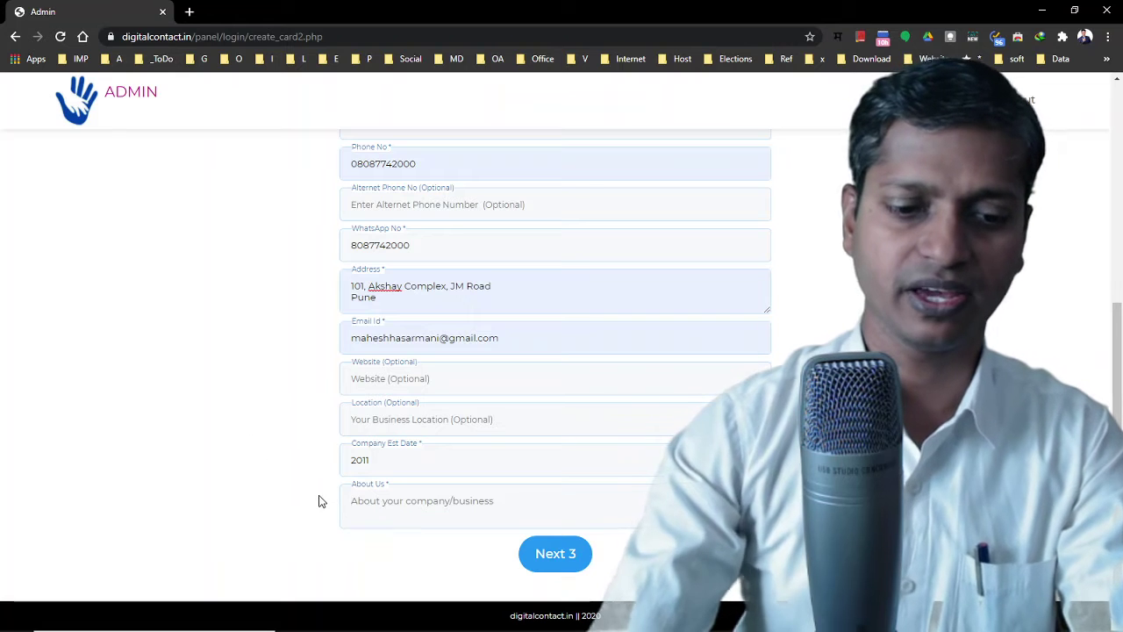
text(About COmpany)
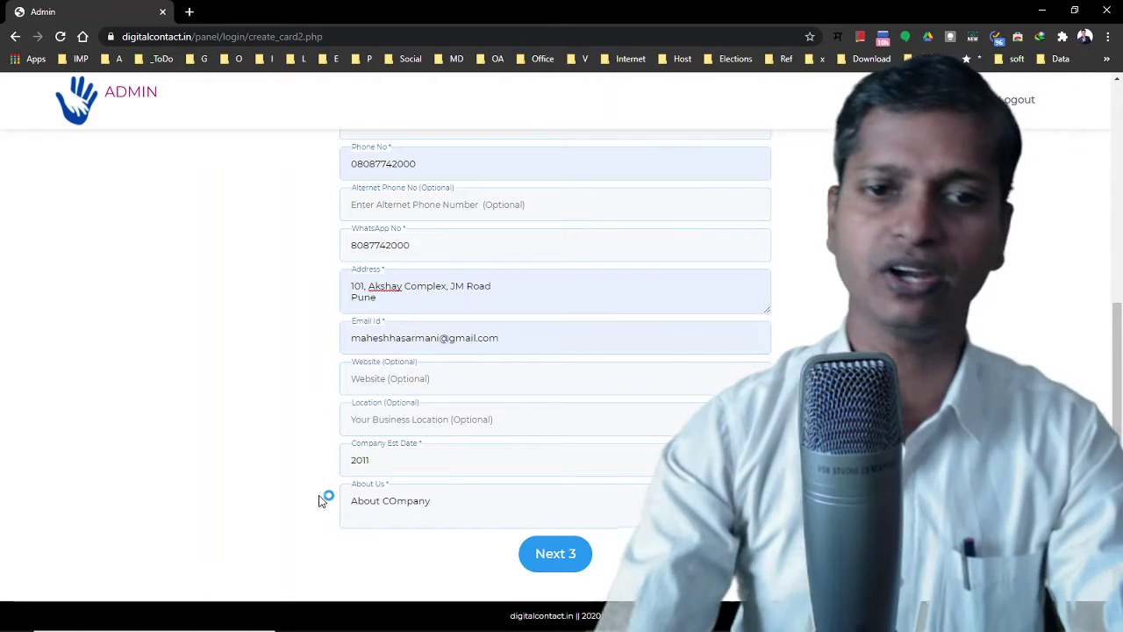
click(392, 379)
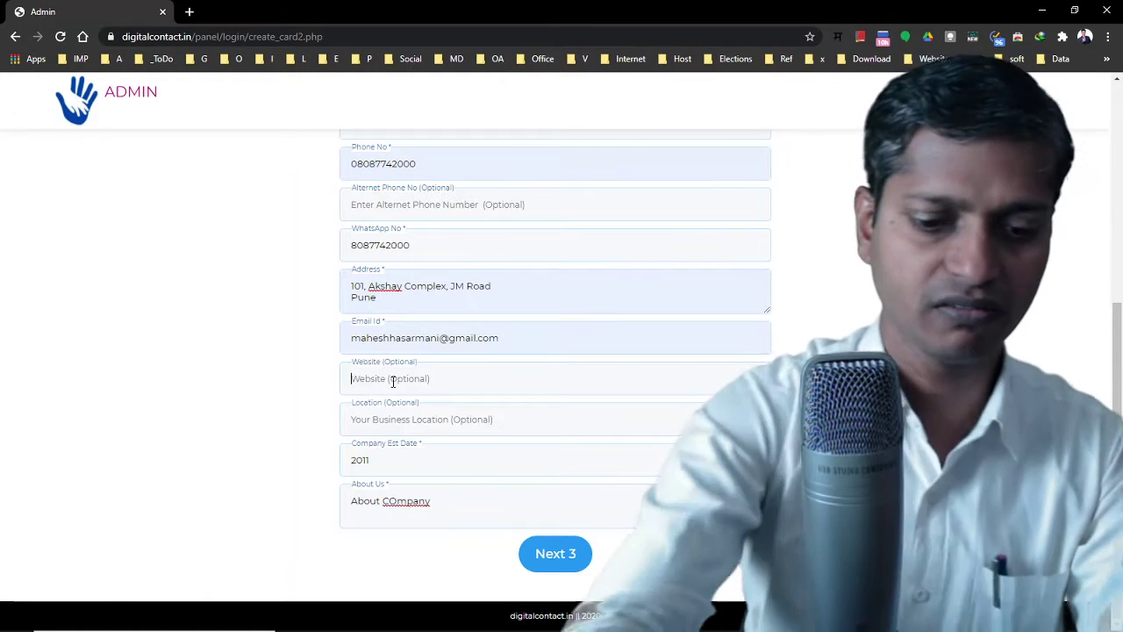
text(https;)
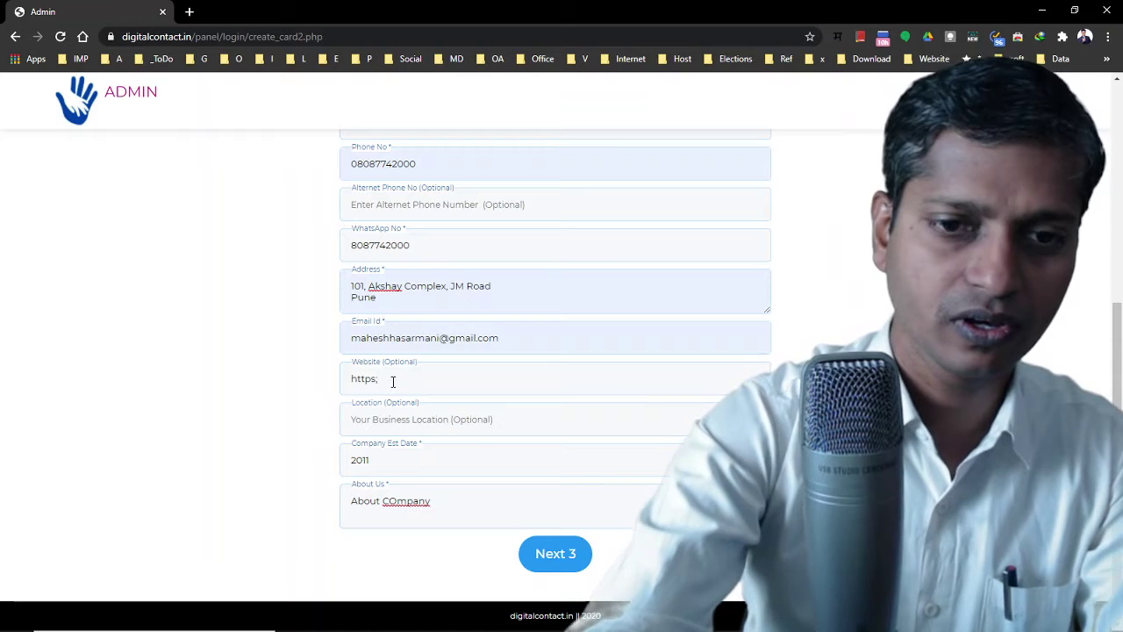
key(BackSpace)
text(:)
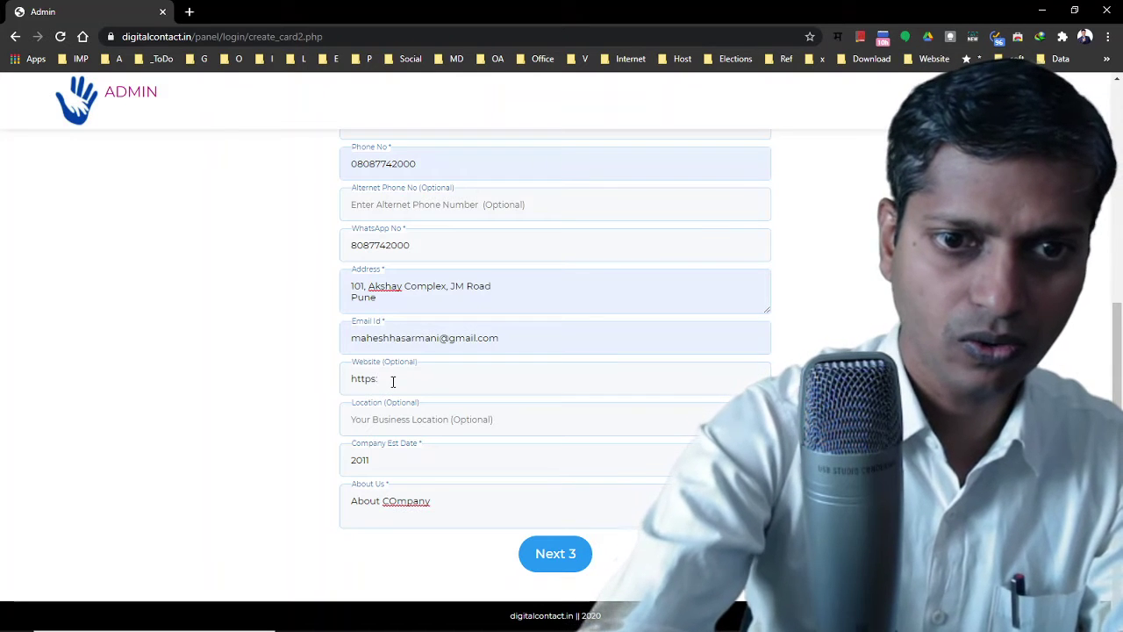
text(//)
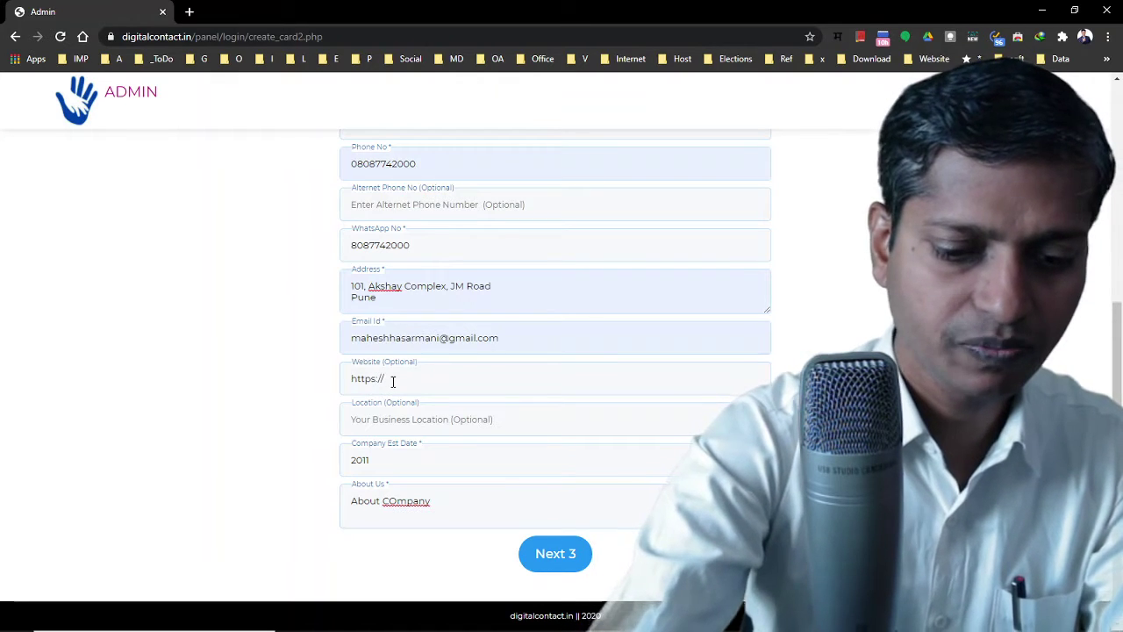
text(digitalcon)
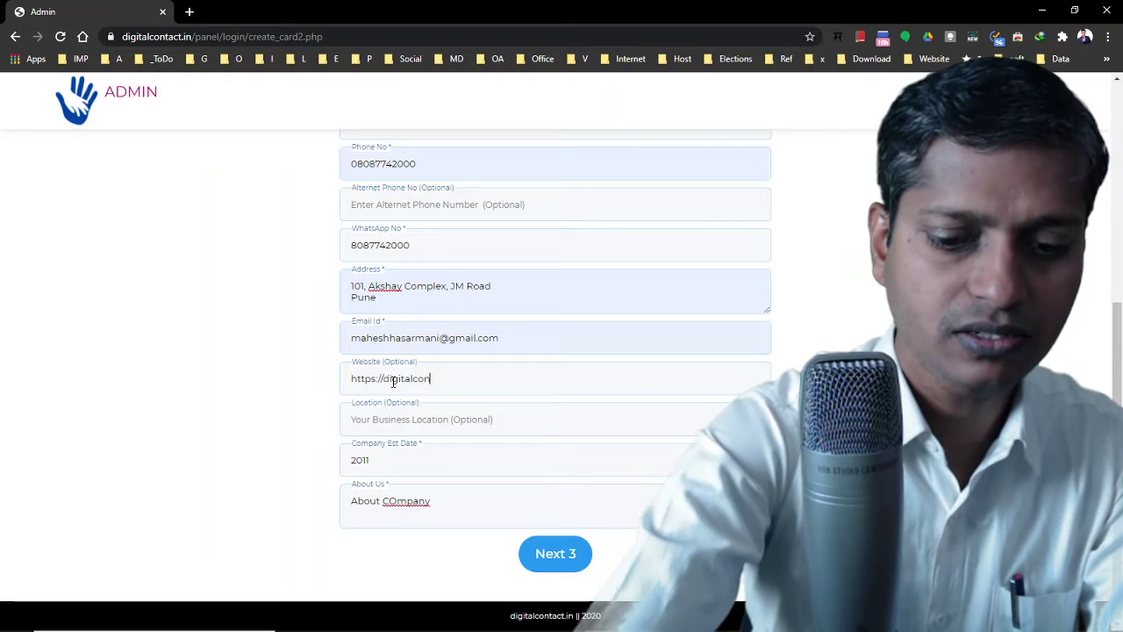
text(sultant)
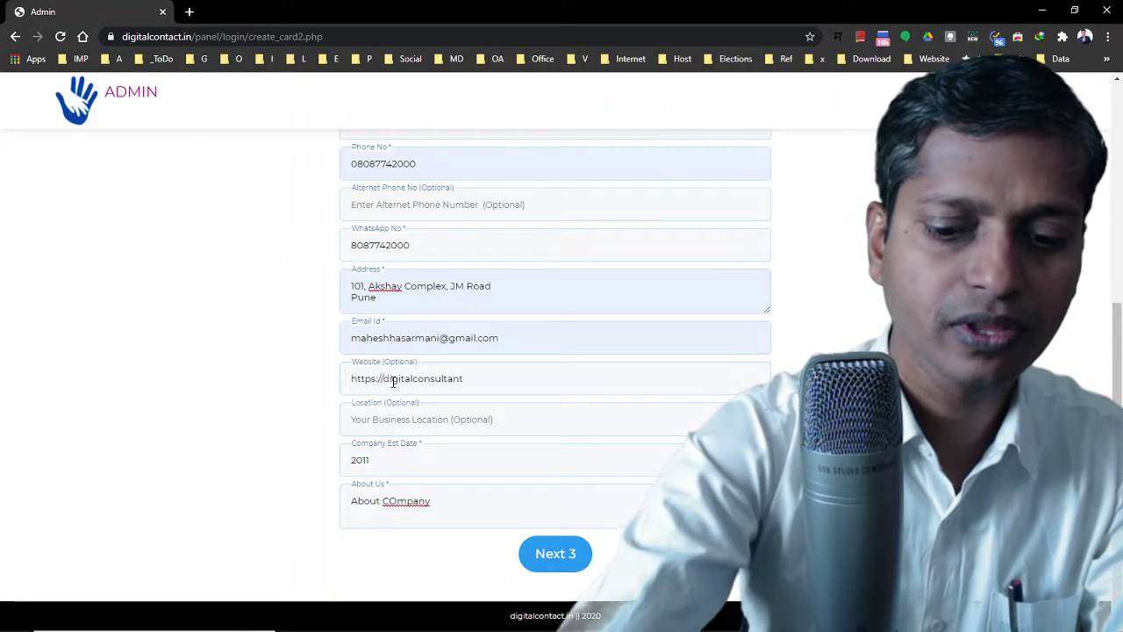
text(.in)
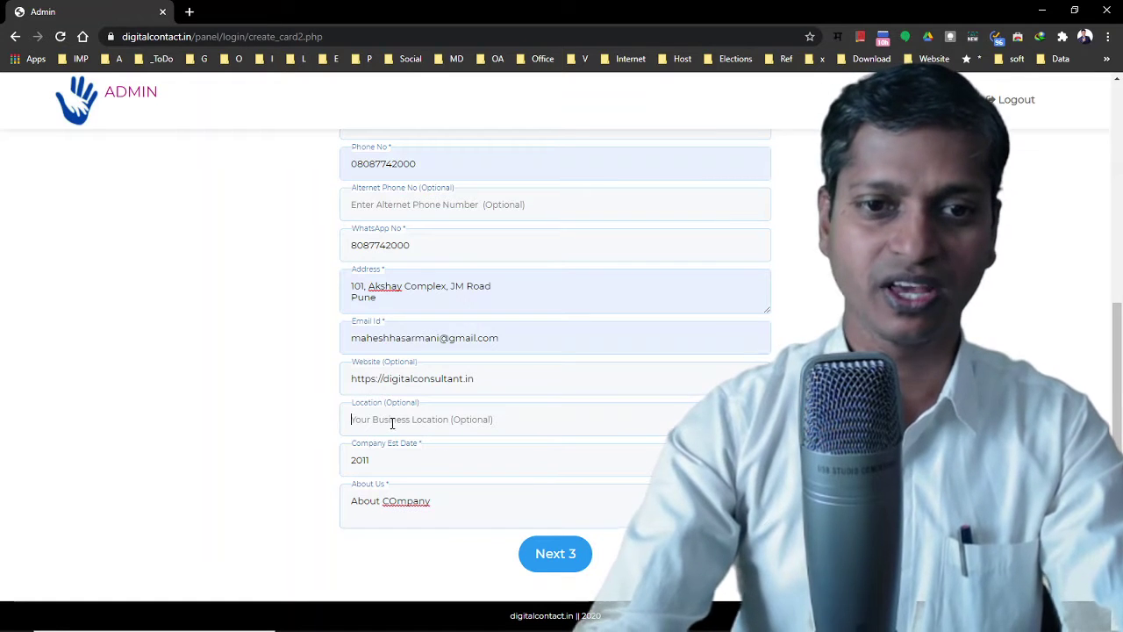
click(475, 426)
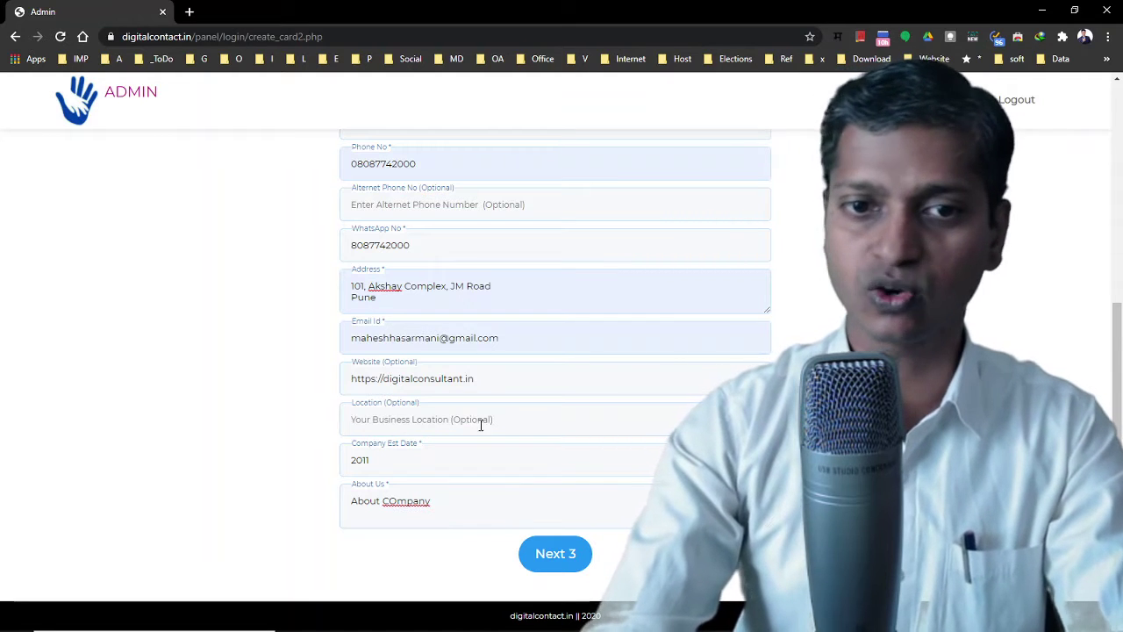
In a new tab, find Jangali Maharaj Rd, Pune in Google Maps and copy its share link
click(192, 11)
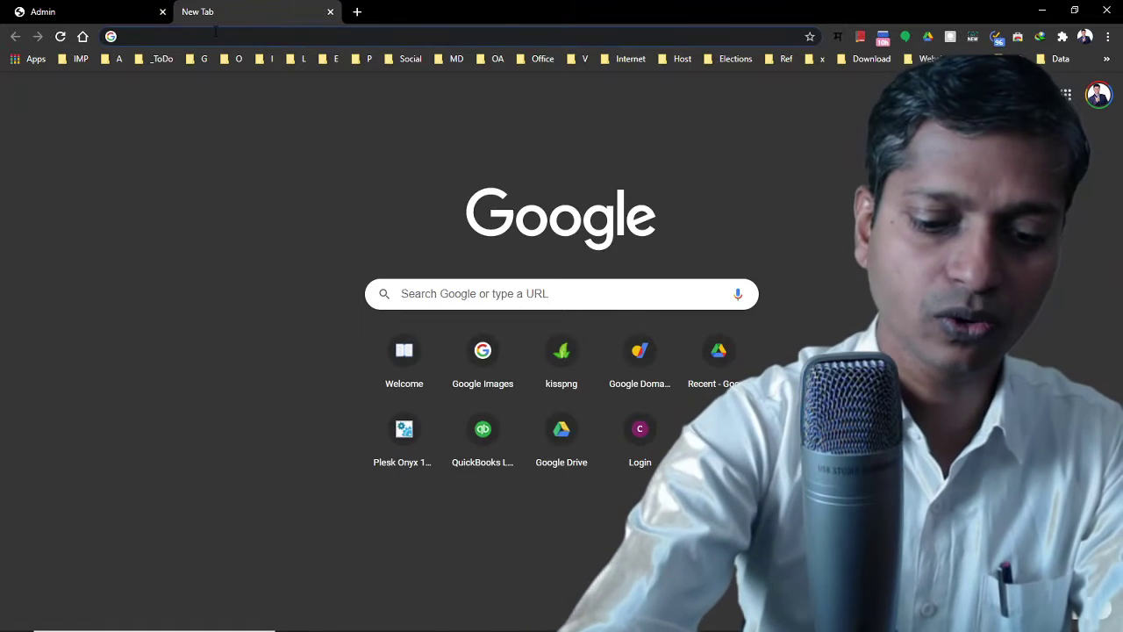
text(map)
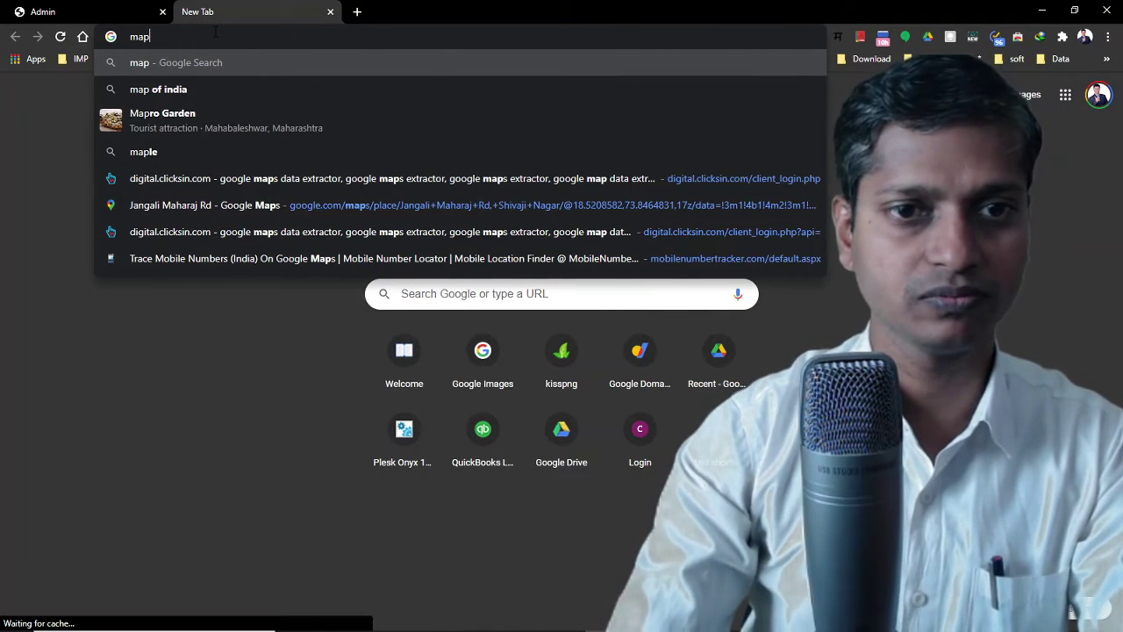
text(s)
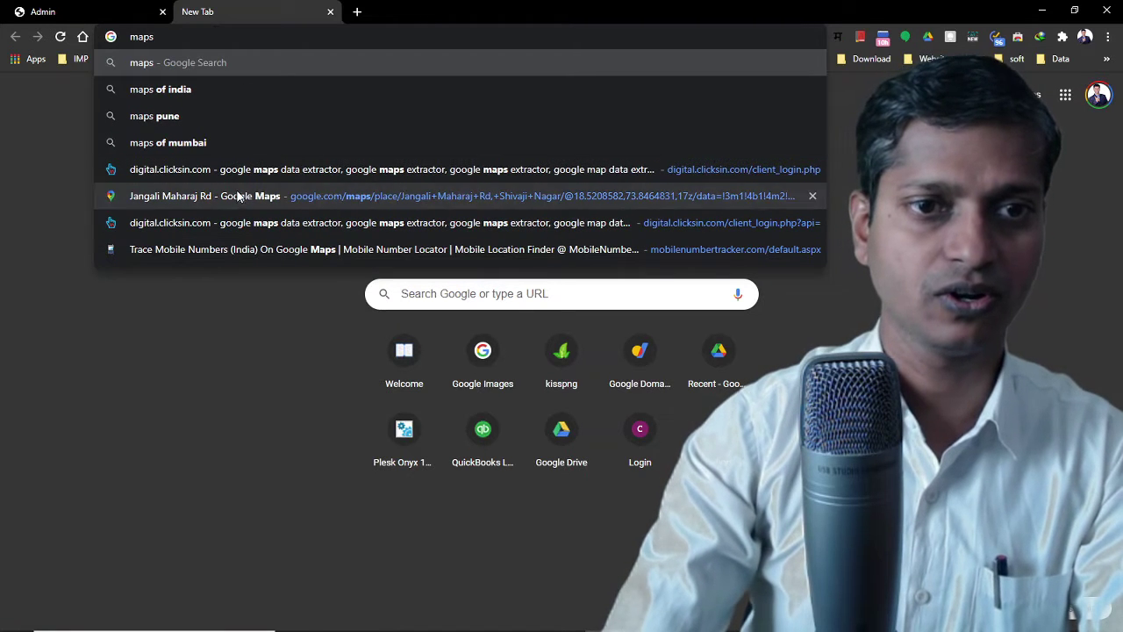
click(263, 195)
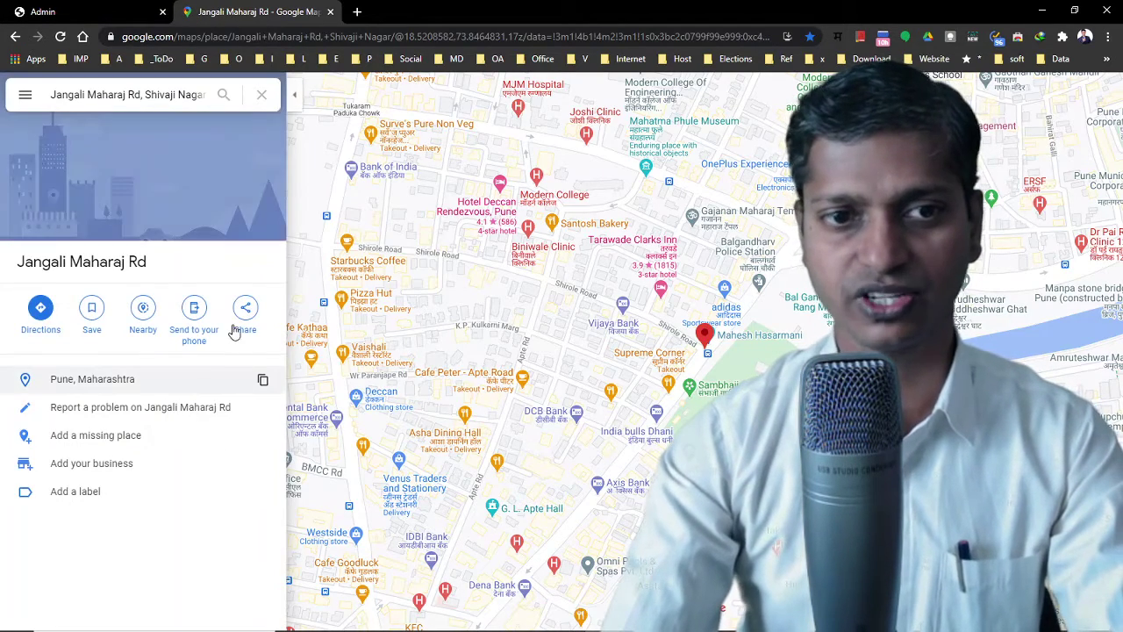
click(245, 314)
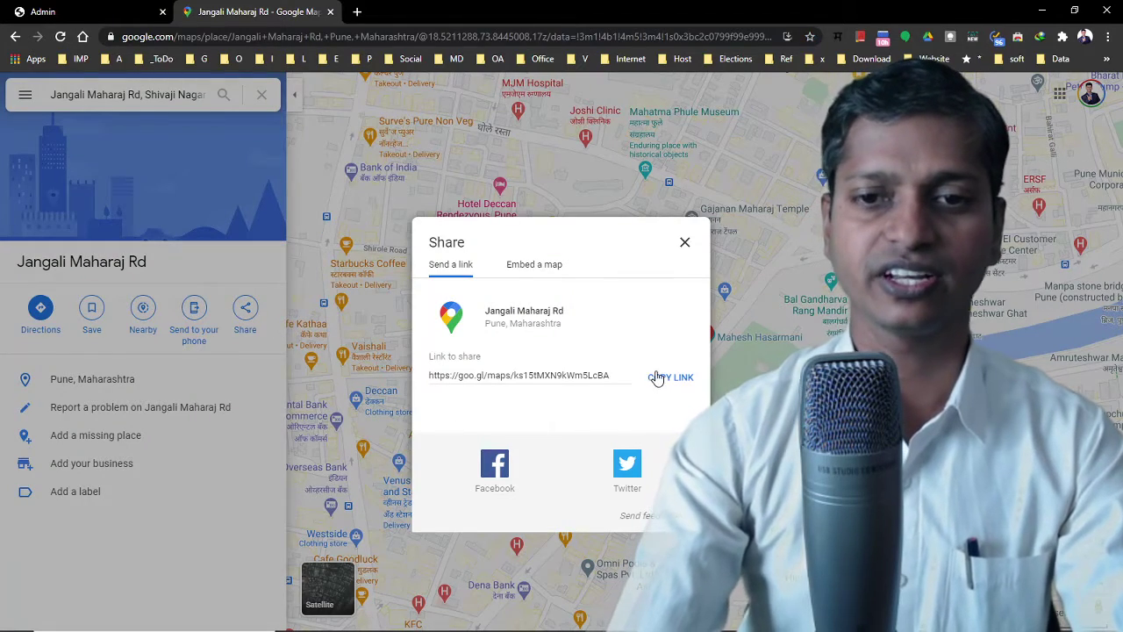
click(660, 379)
key(ctrl+c)
Paste the Maps share link into Location and save the Company Details
click(87, 11)
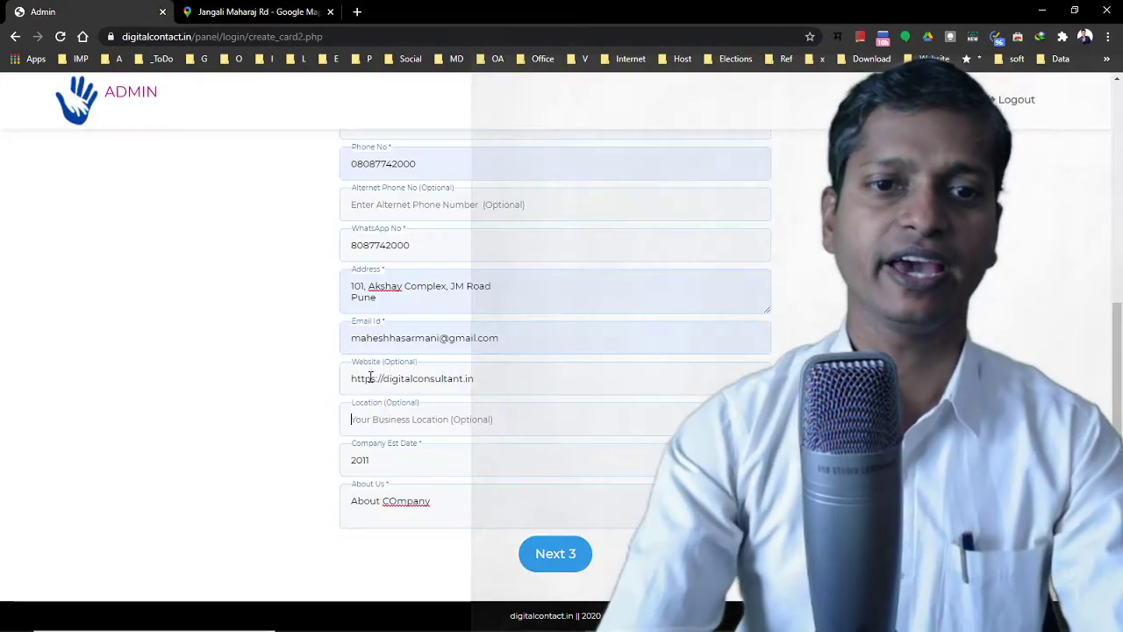
key(ctrl+v)
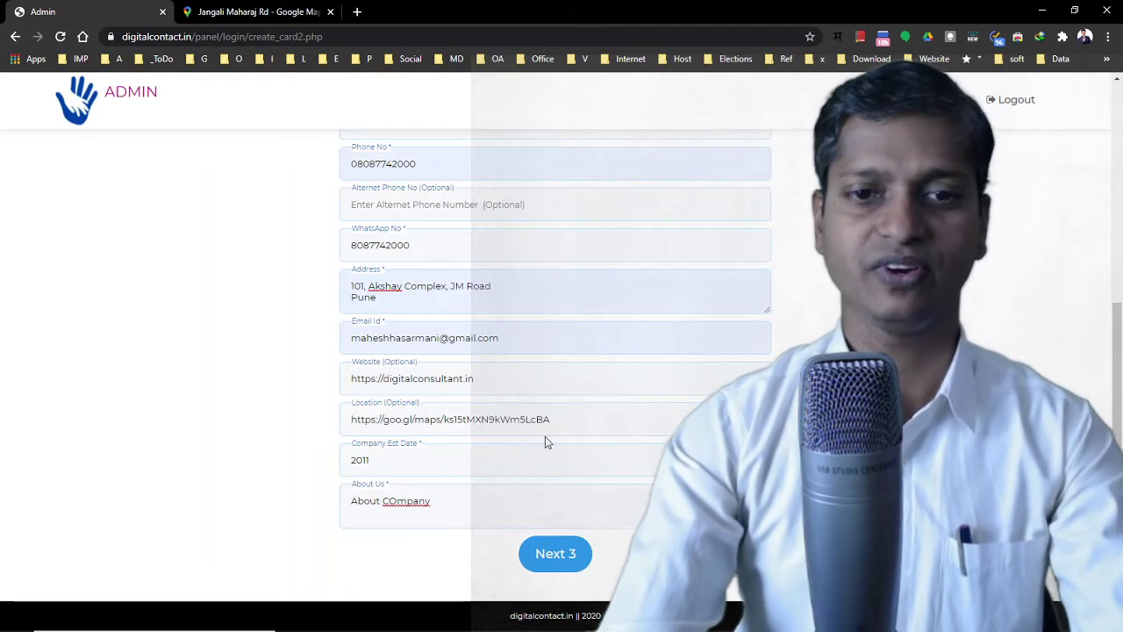
click(545, 560)
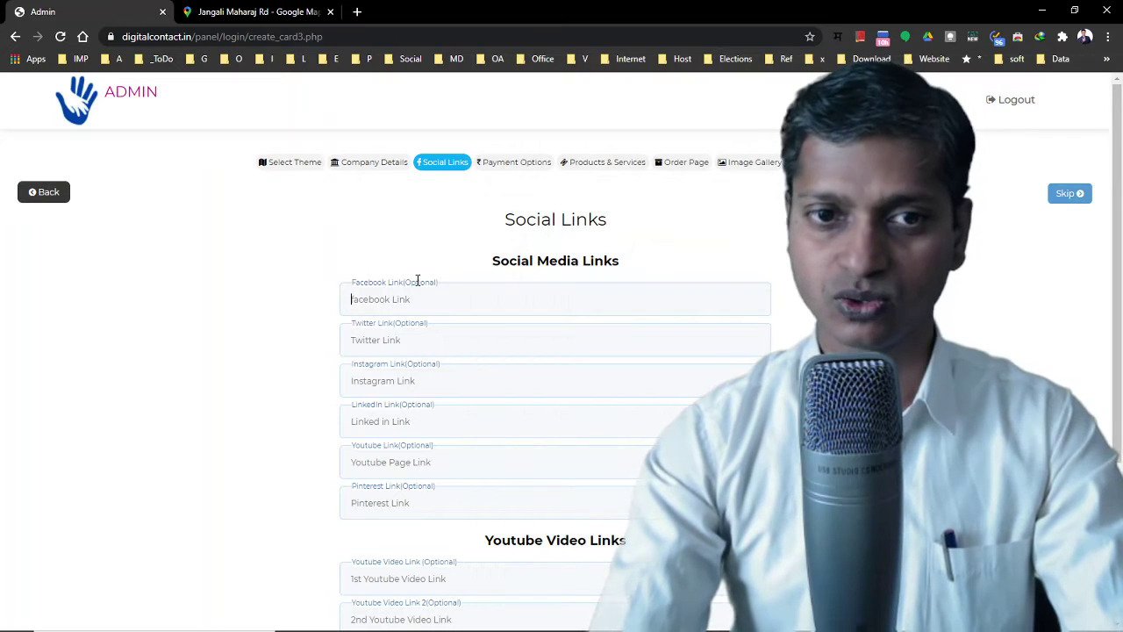
Copy your Facebook profile URL and paste it into the card's Facebook Link field
click(357, 11)
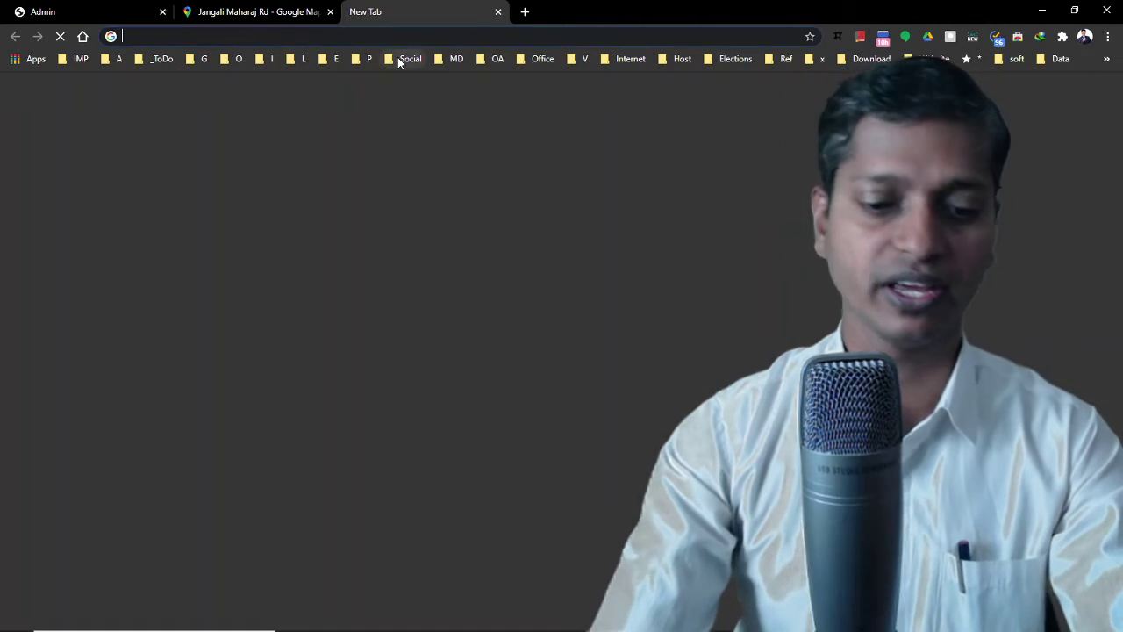
text(fa)
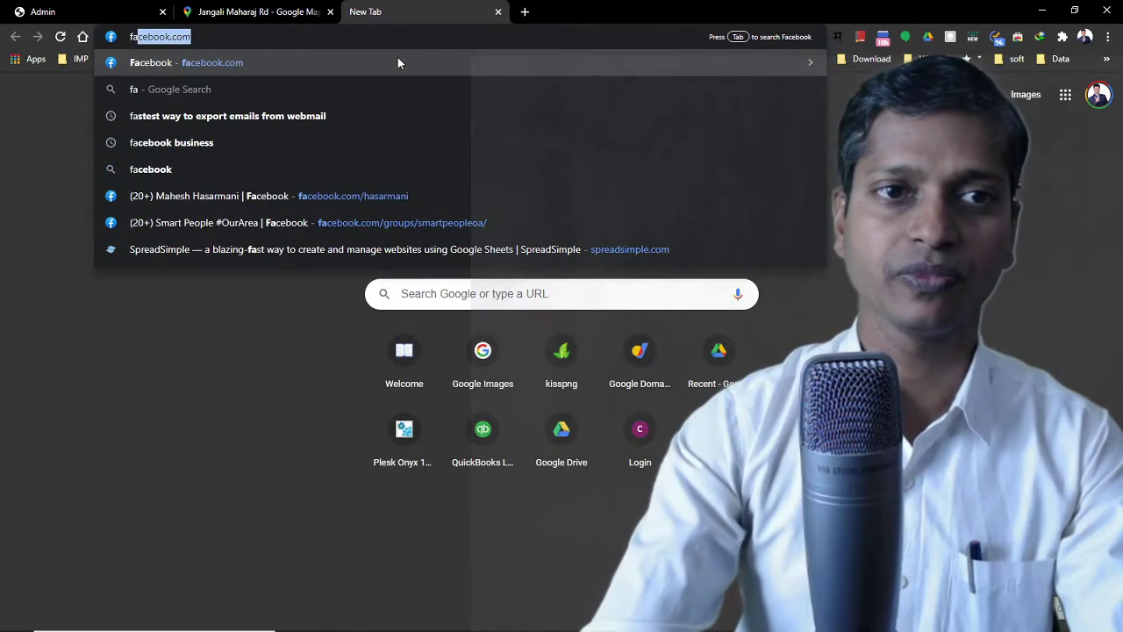
key(Return)
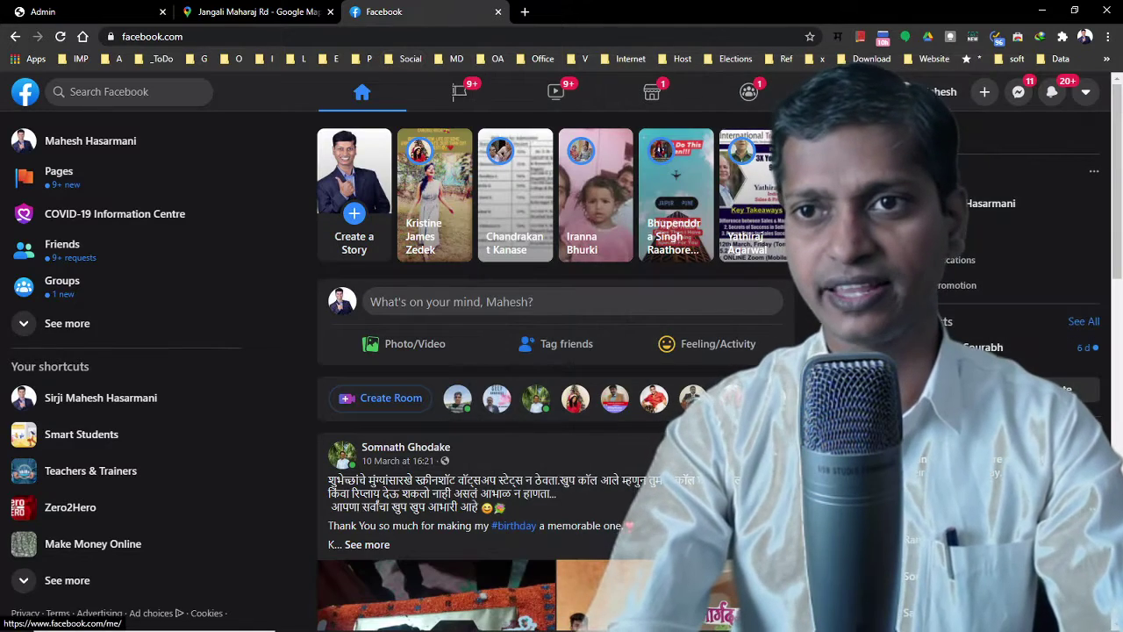
click(932, 92)
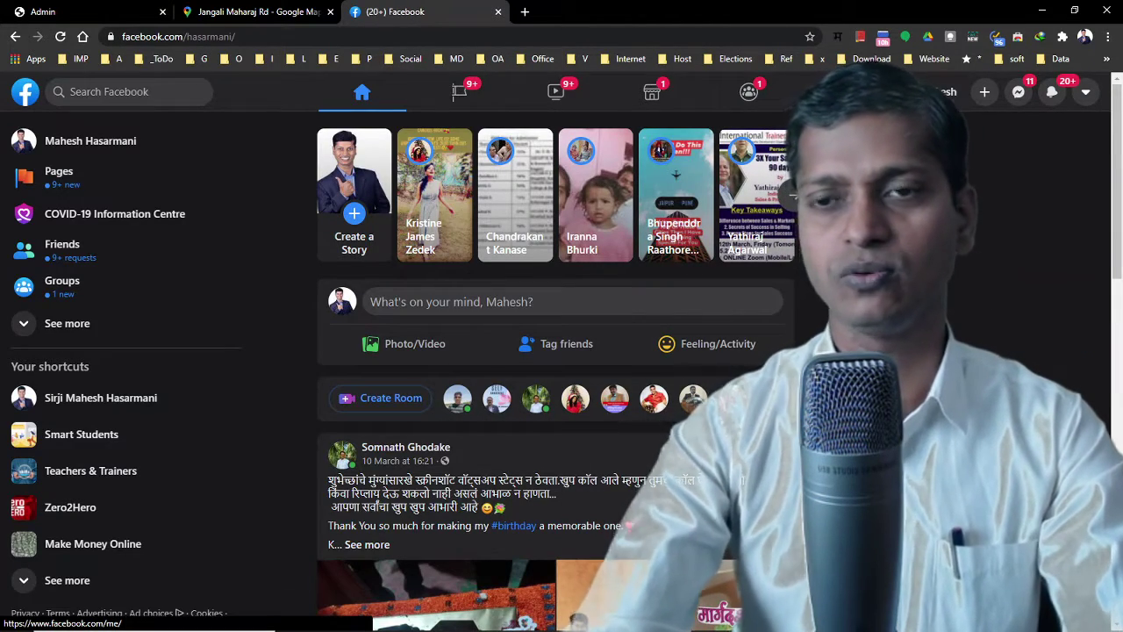
click(397, 37)
key(ctrl+c)
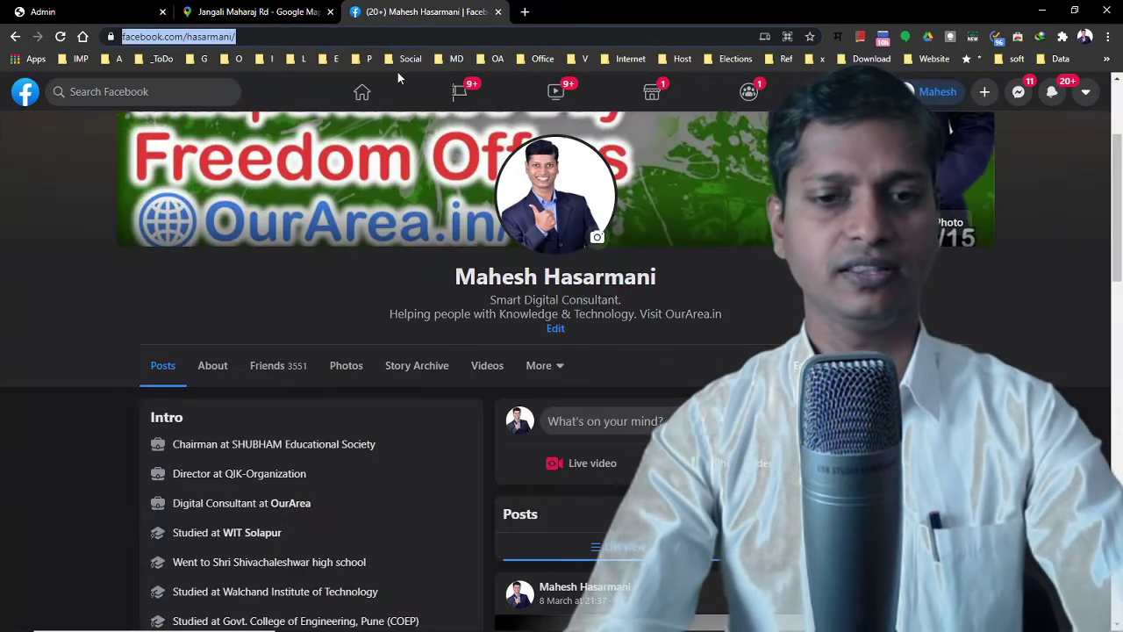
click(316, 11)
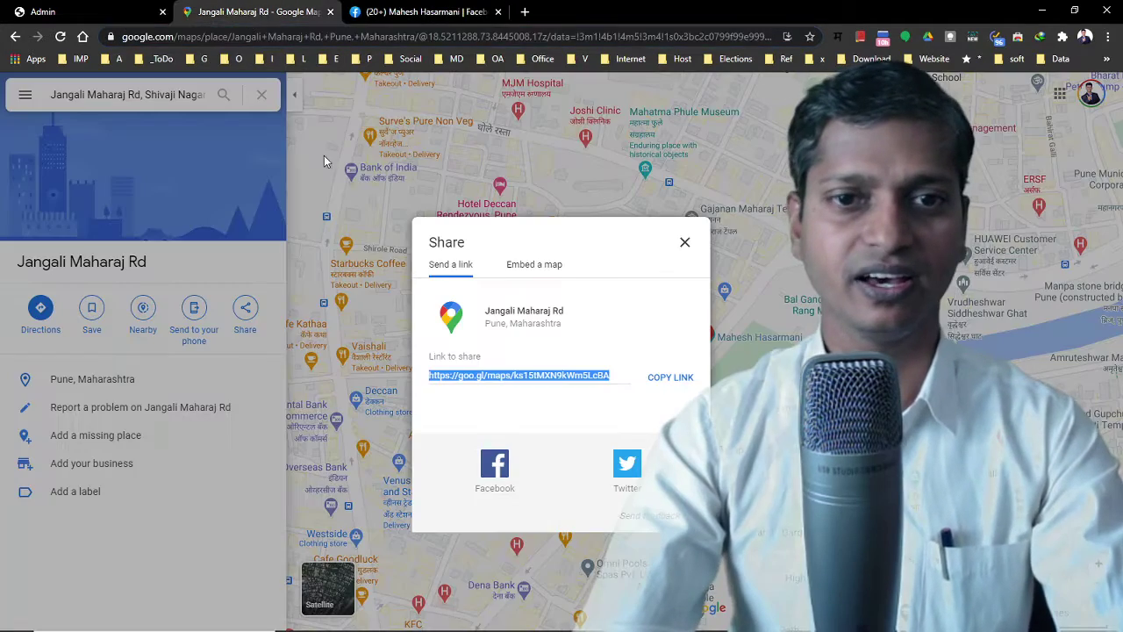
click(96, 11)
key(ctrl+v)
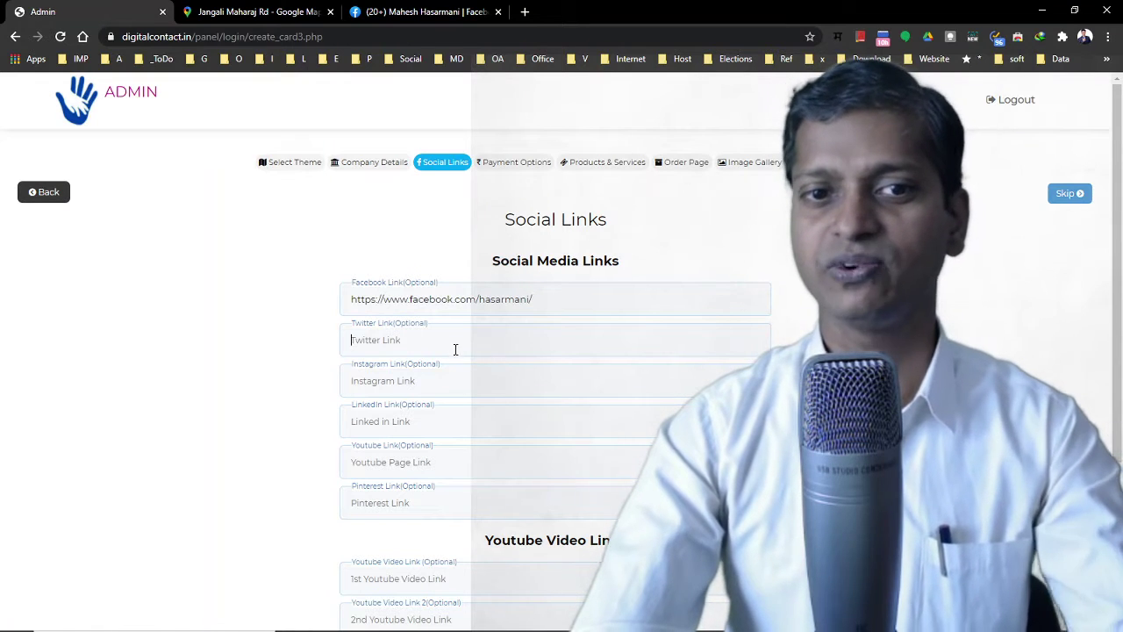
scroll(447, 412, down, 2)
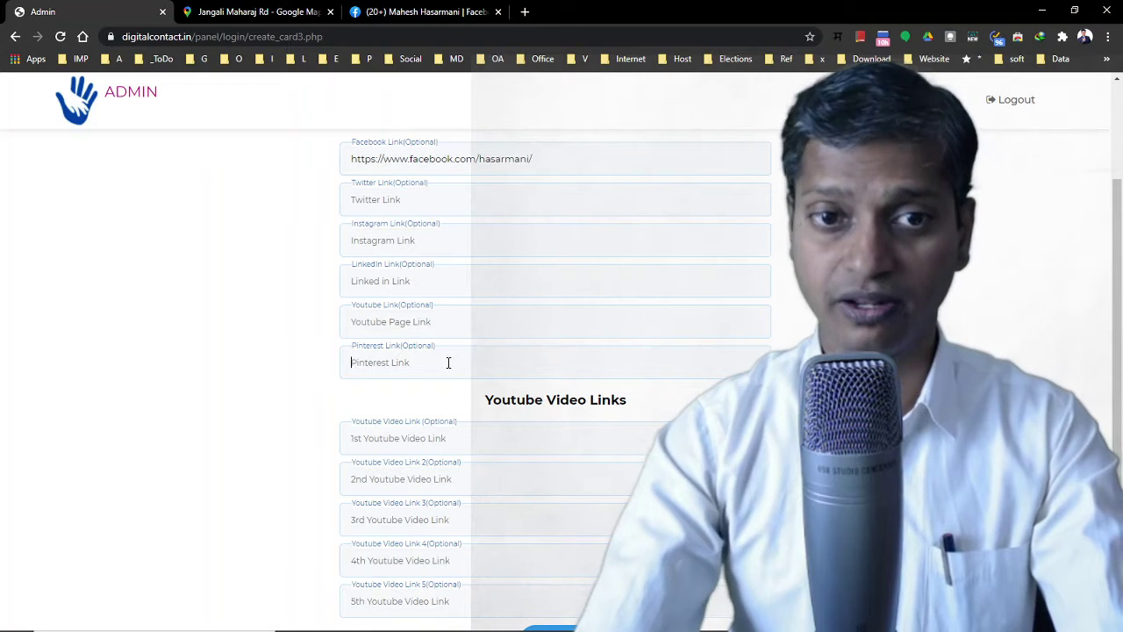
scroll(460, 375, down, 1)
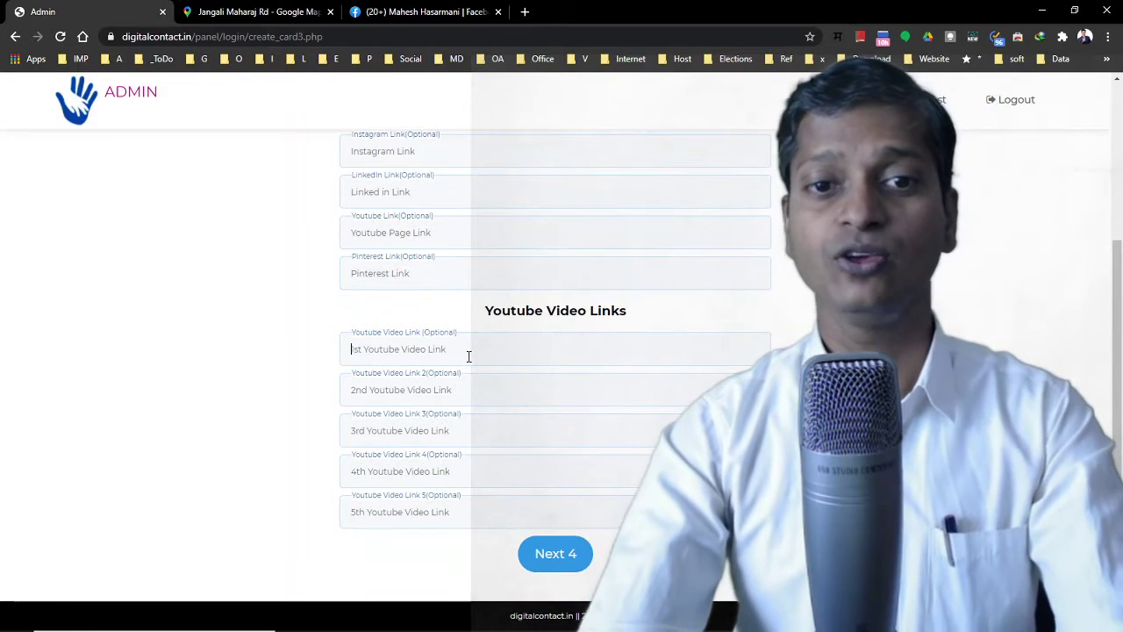
Open youtube.com in a new tab, search for ourarea and open the OurArea Hindi channel
click(524, 12)
text(yo)
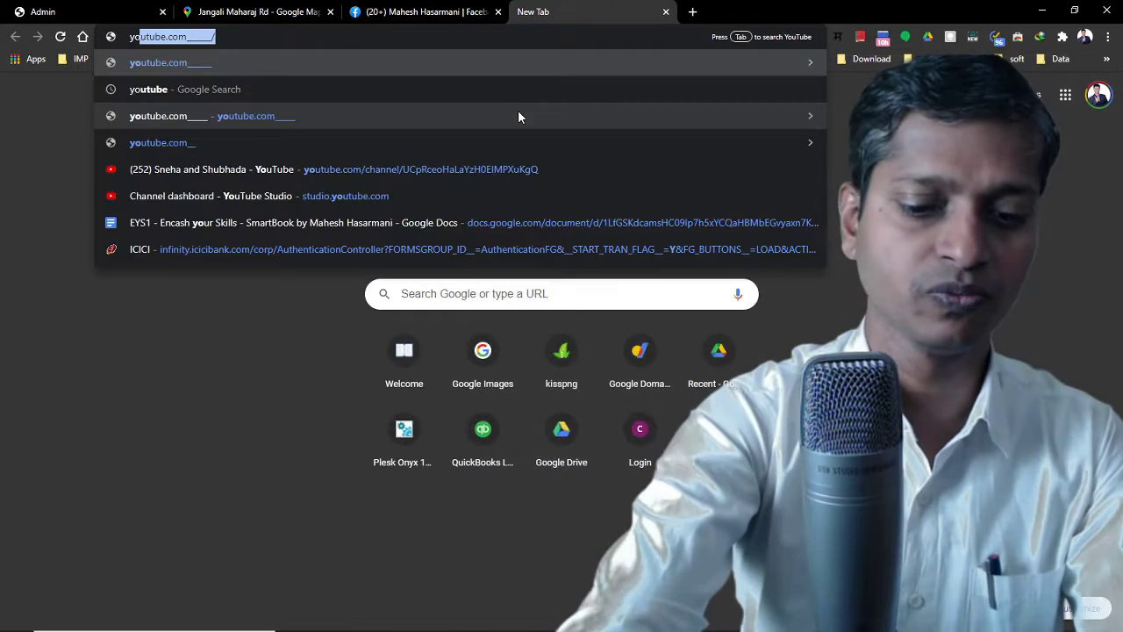
text(u)
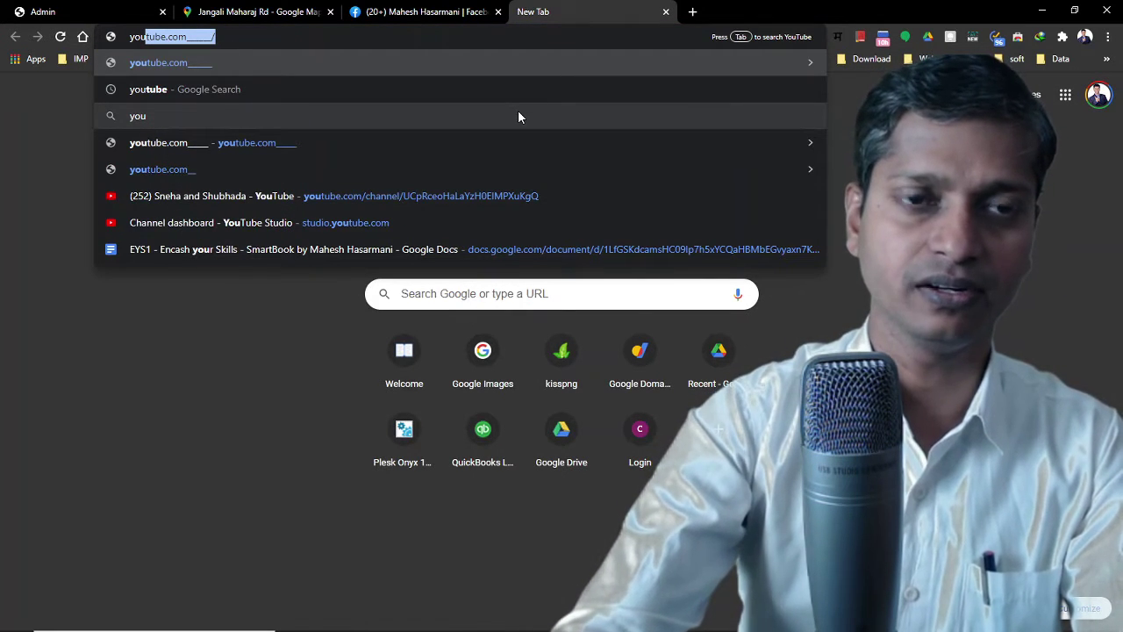
key(Return)
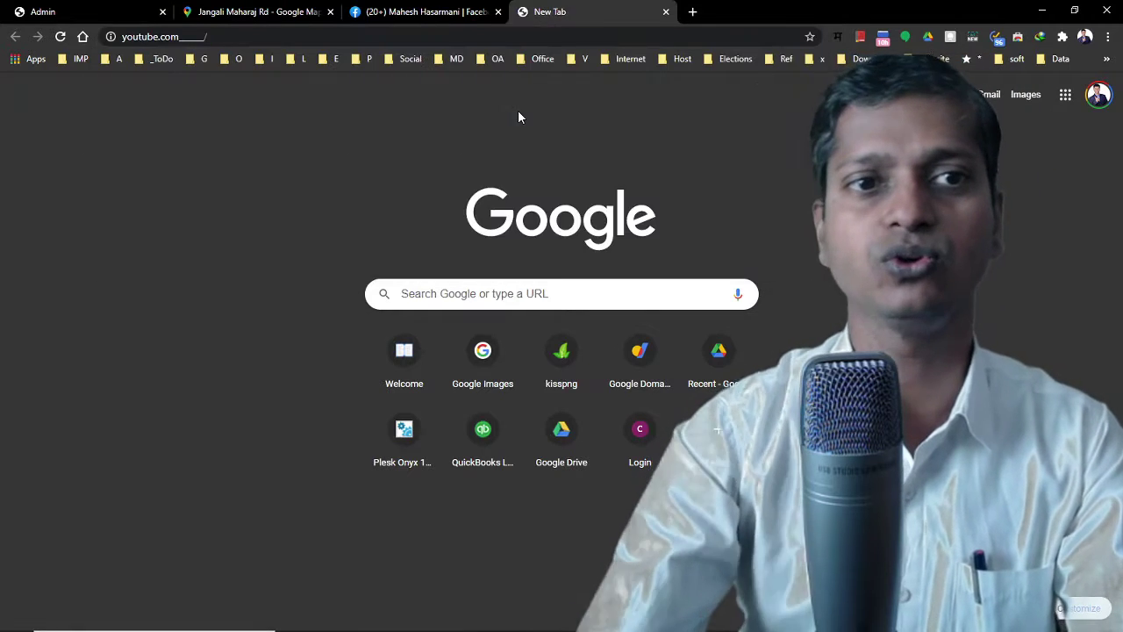
drag(180, 36, 279, 41)
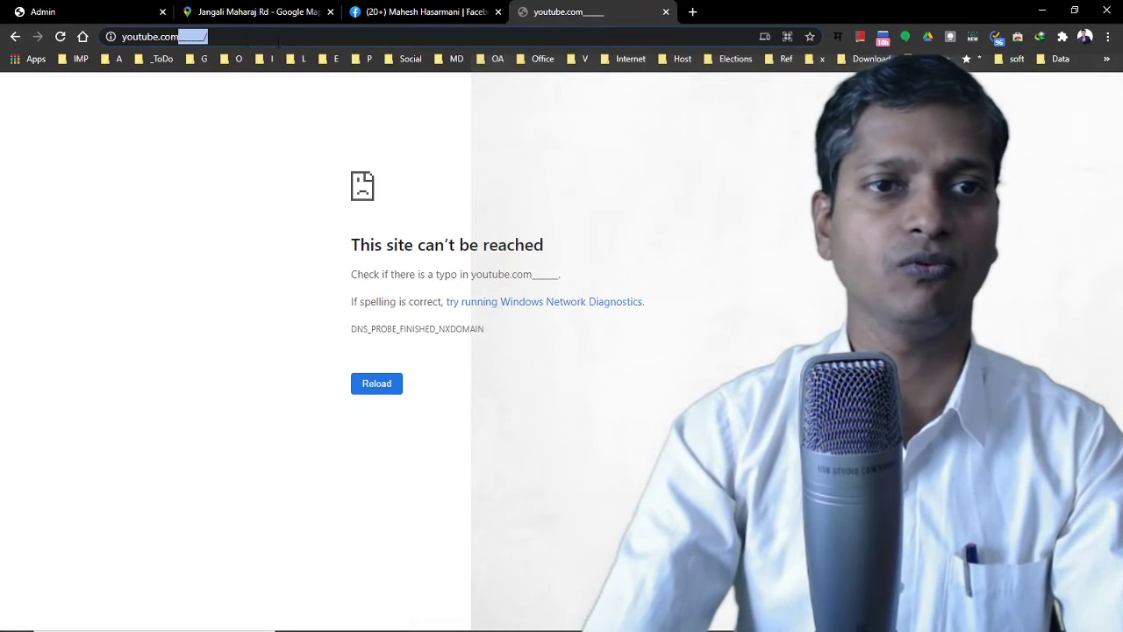
key(BackSpace)
key(Return)
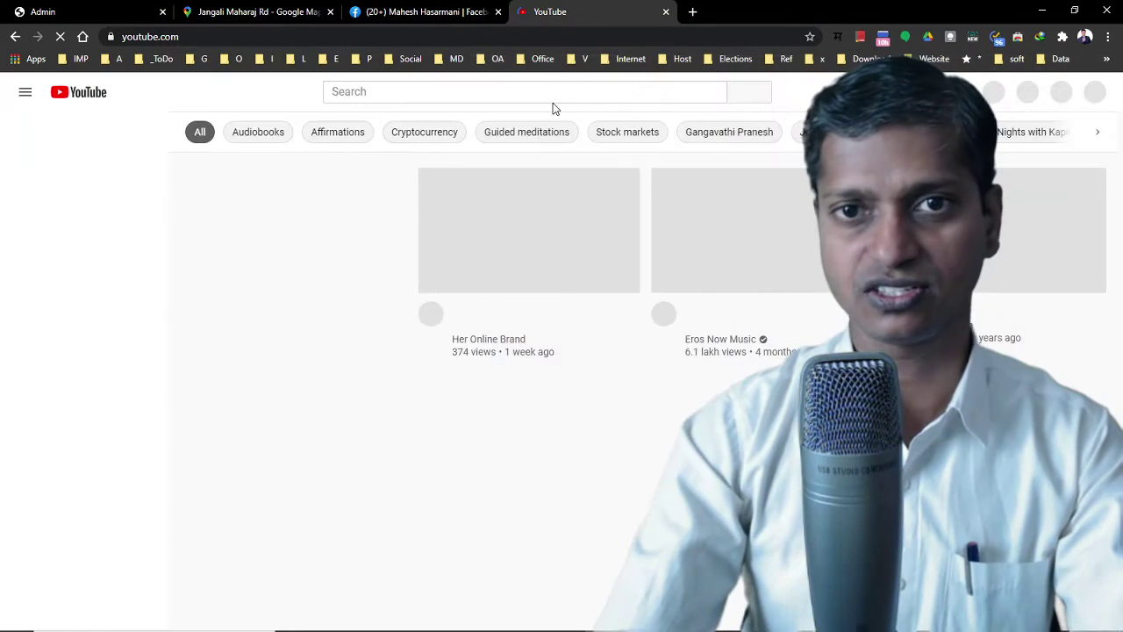
click(482, 95)
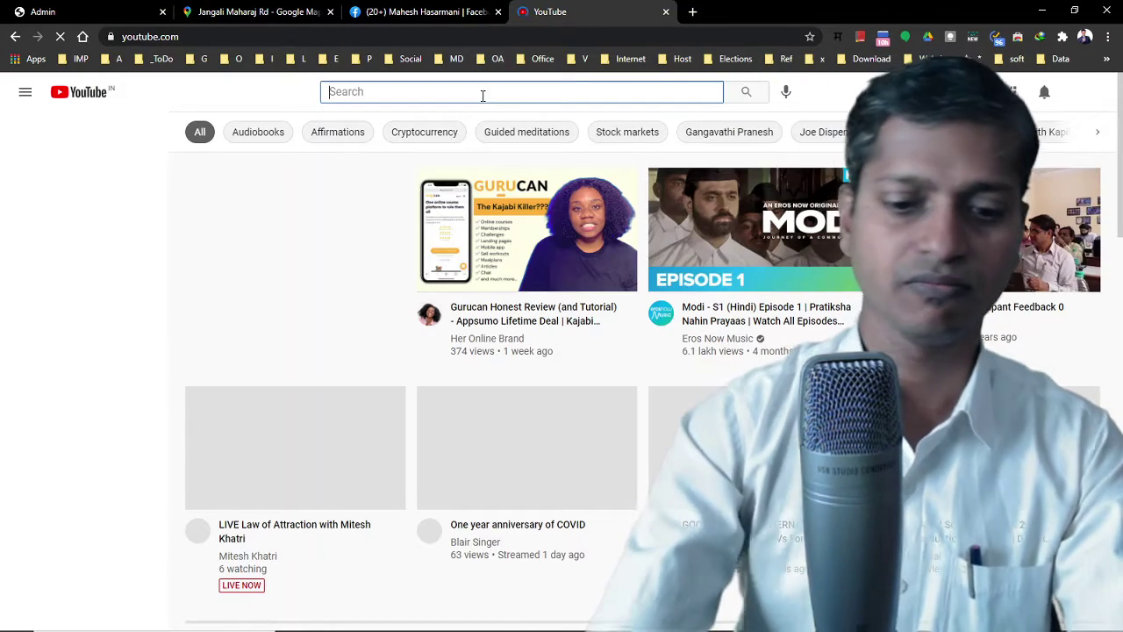
text(ourarea)
key(Return)
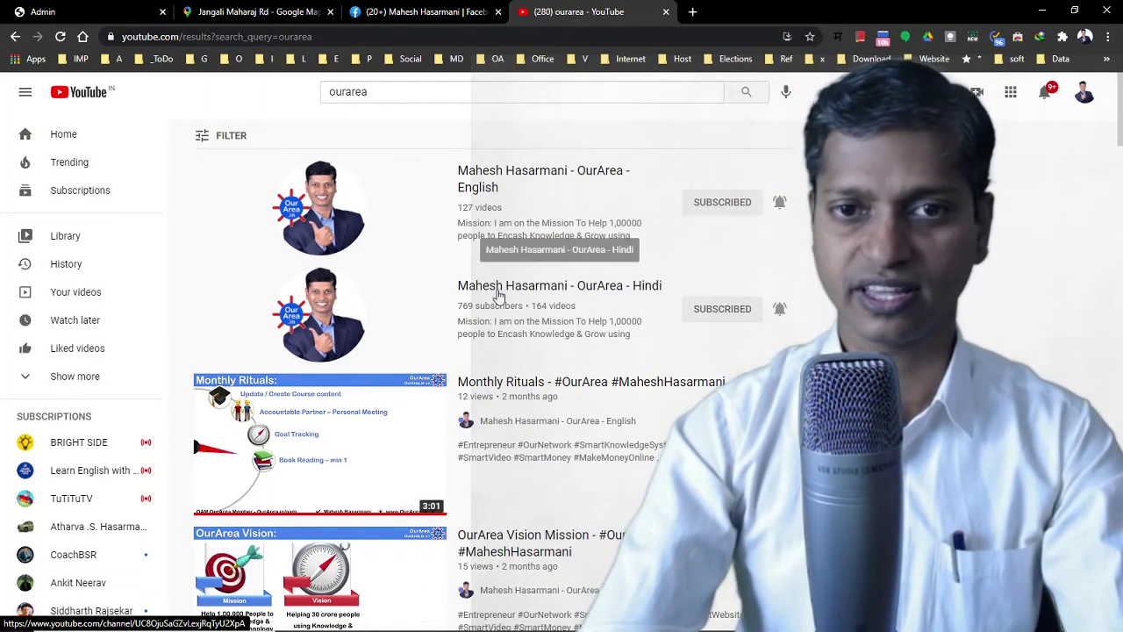
click(571, 360)
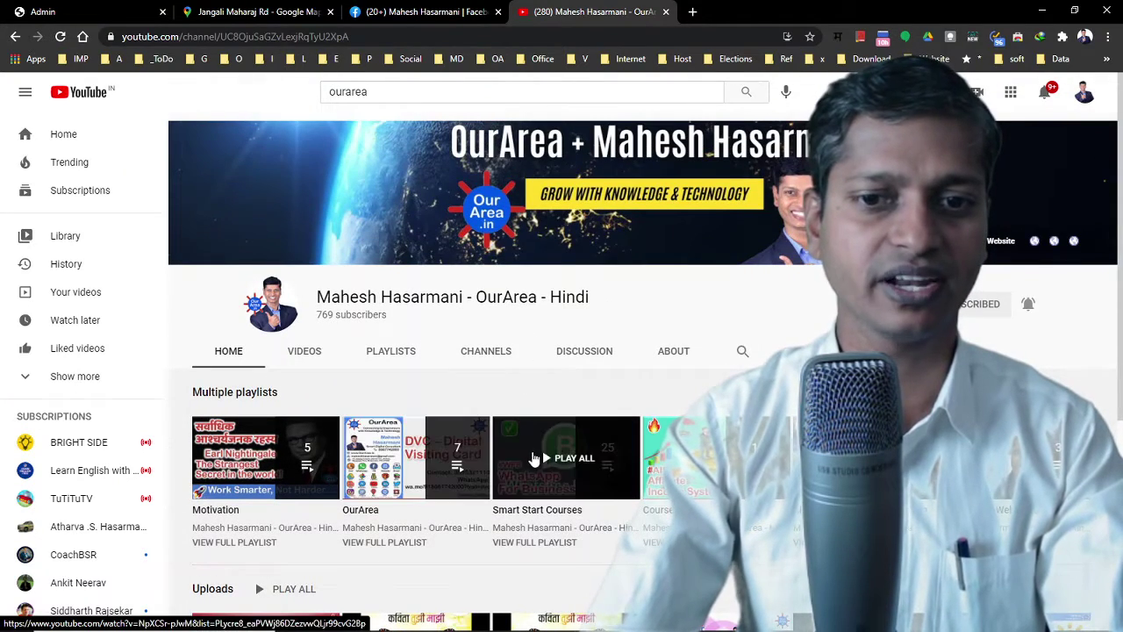
Try the Smart Start Courses playlist, then go back to the OurArea Hindi channel
click(566, 455)
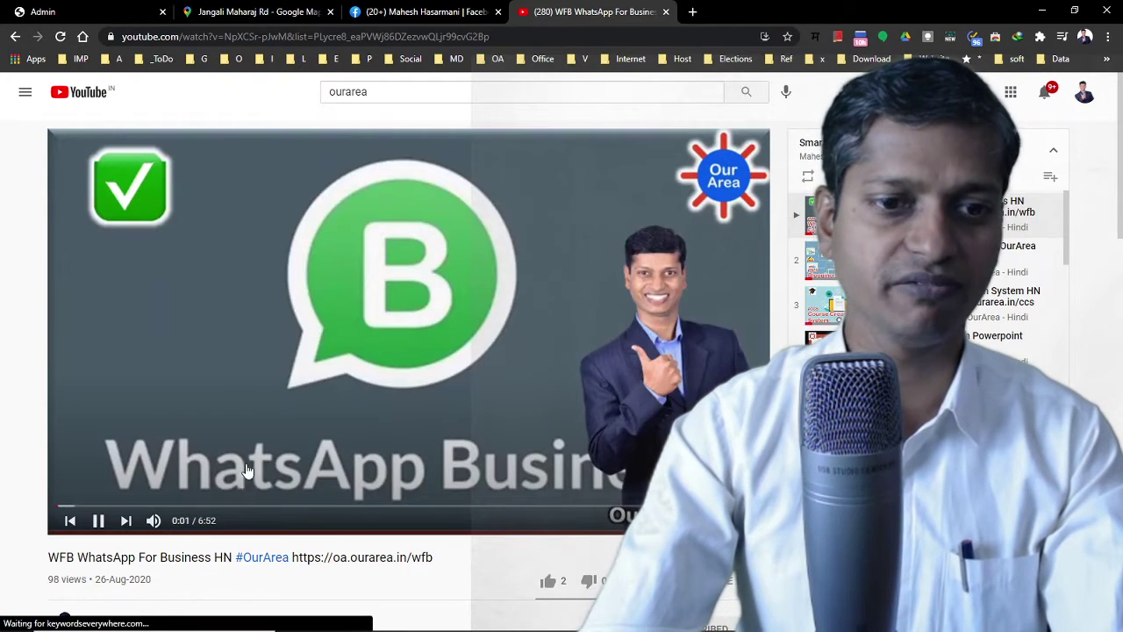
click(337, 378)
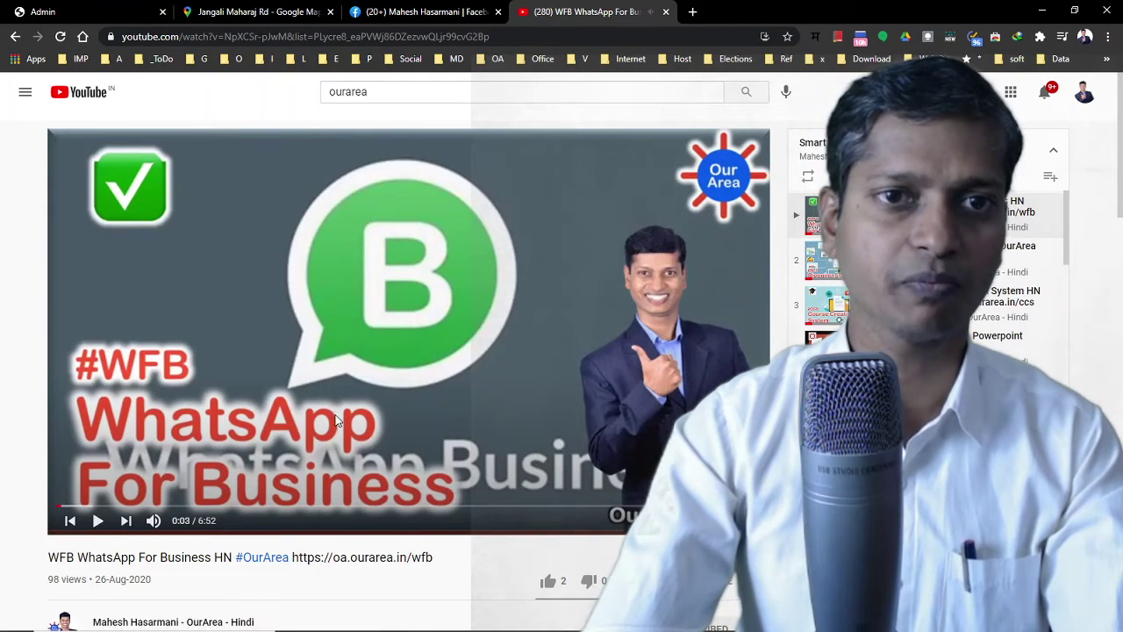
click(823, 220)
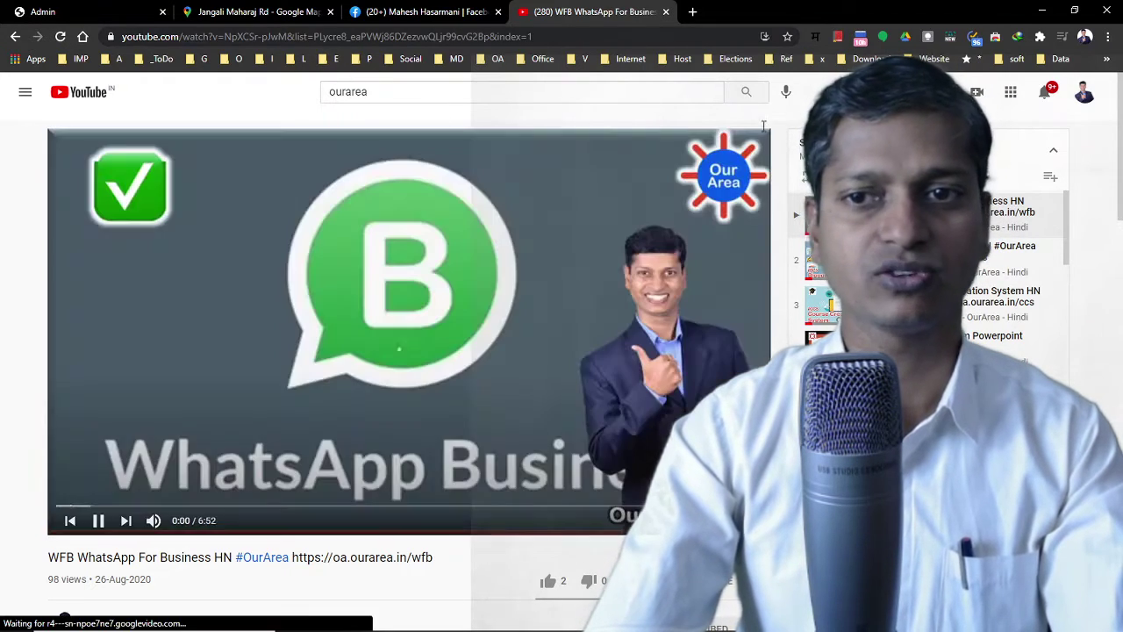
scroll(567, 341, down, 3)
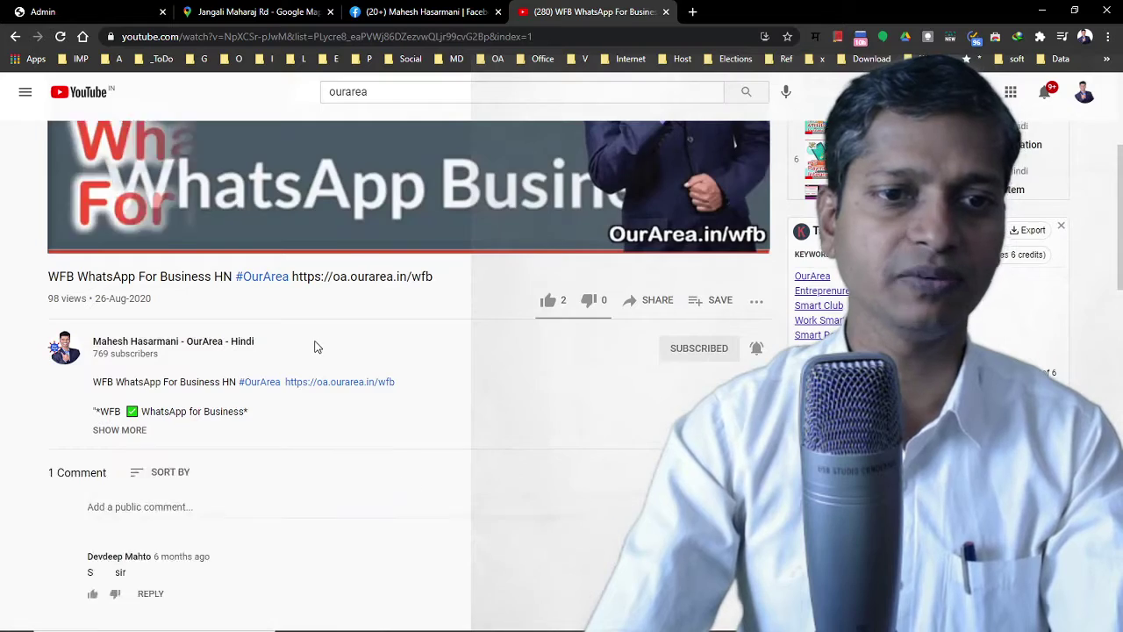
scroll(313, 345, up, 3)
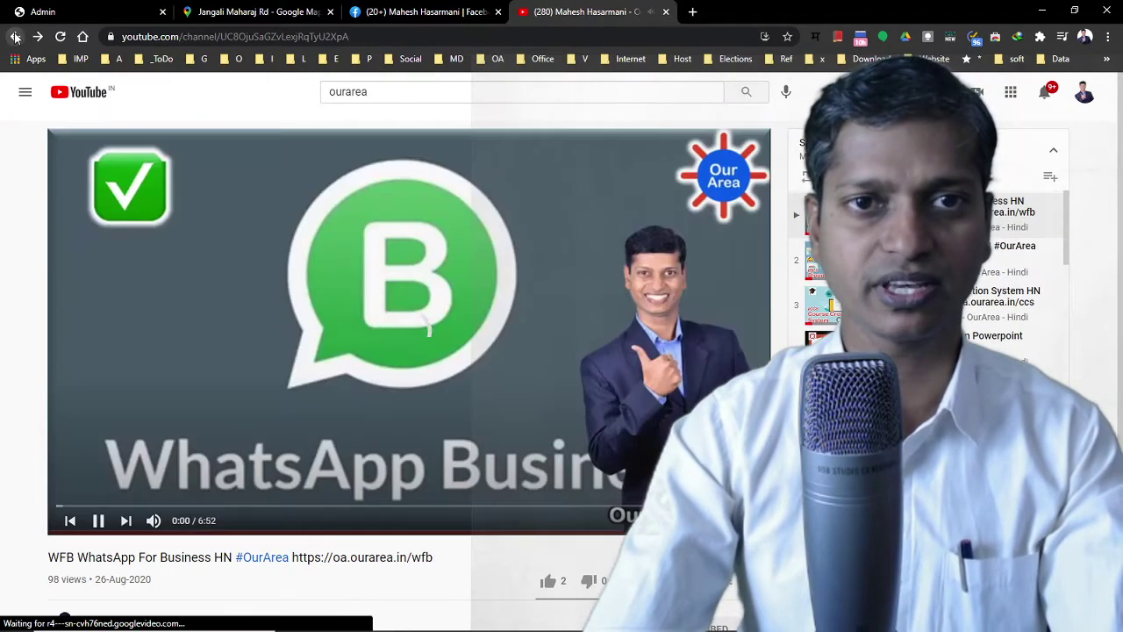
click(15, 37)
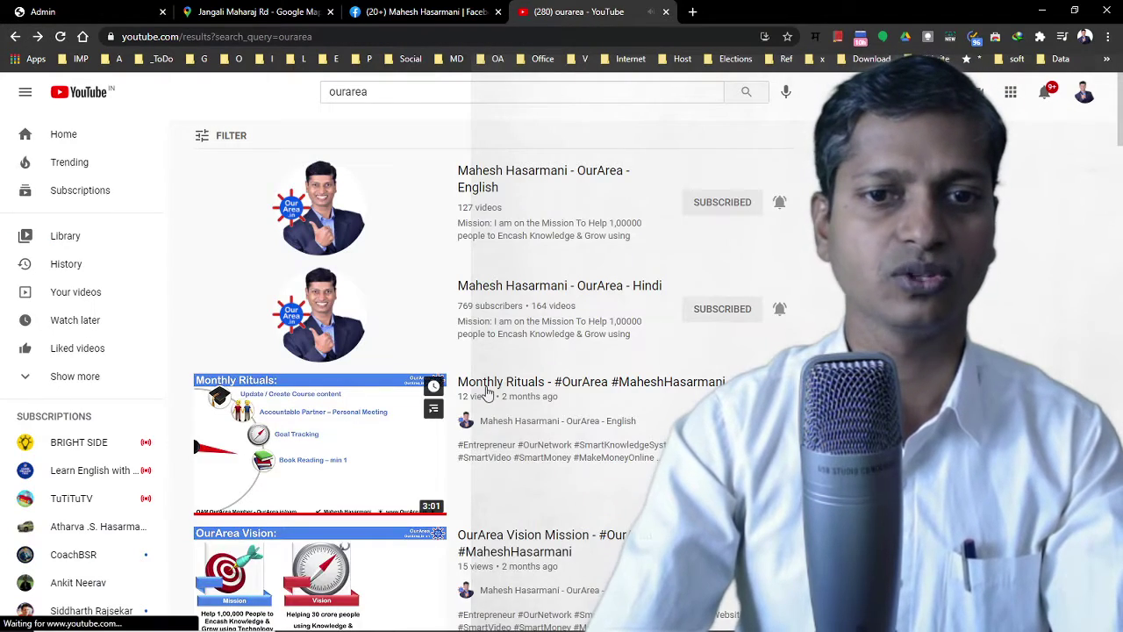
click(518, 317)
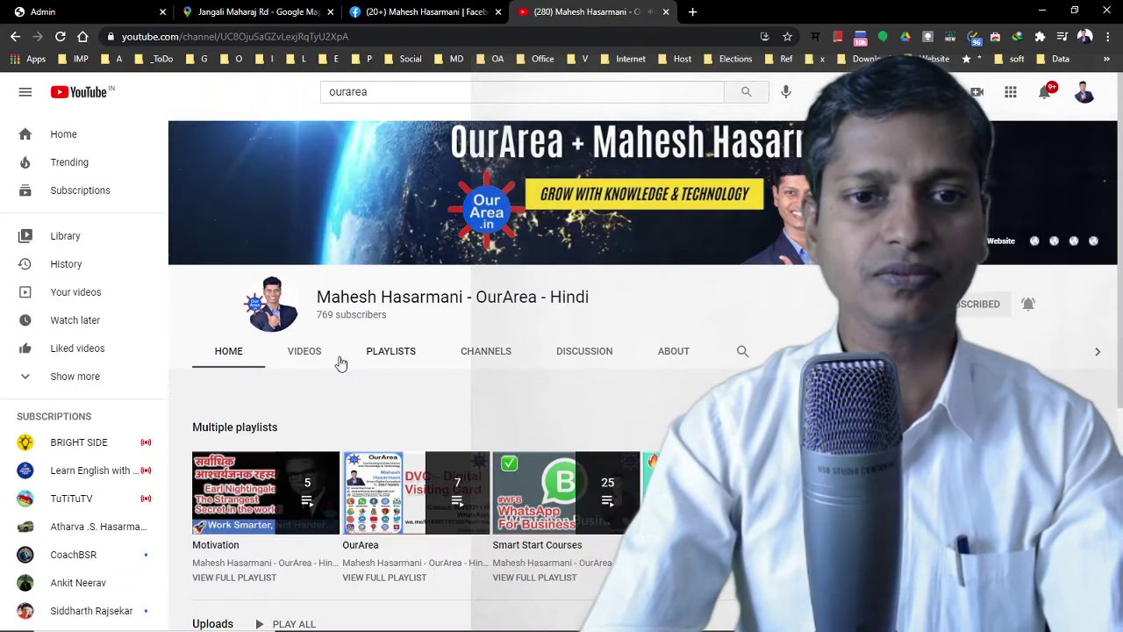
Open the WFB Top 14 reasons video from Videos and paste its link into the first YouTube field
click(321, 358)
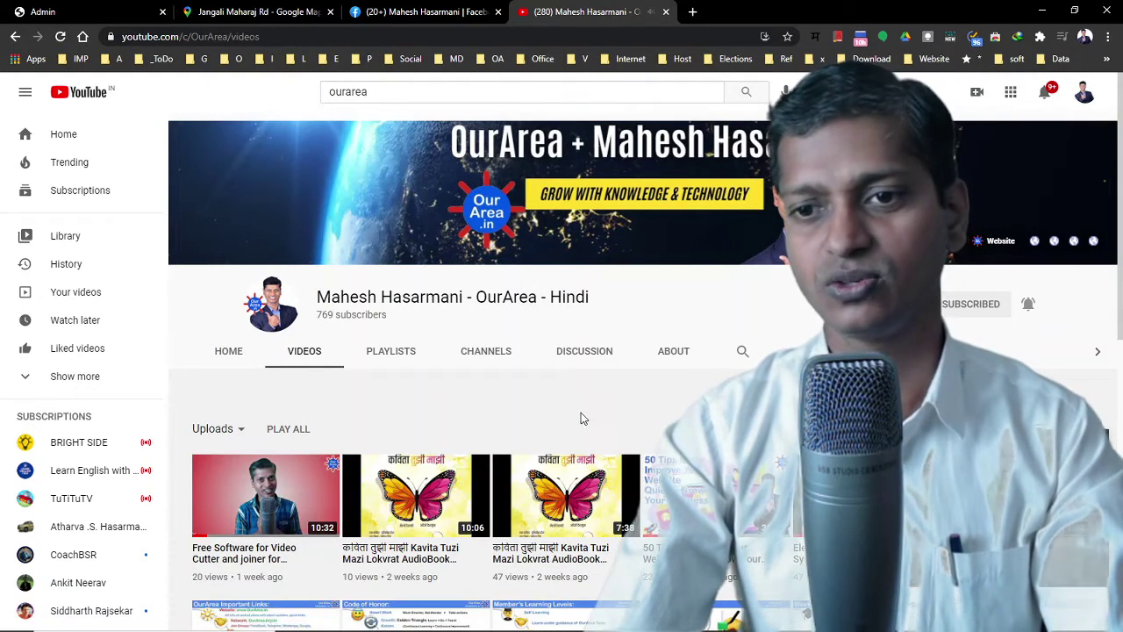
scroll(539, 418, down, 3)
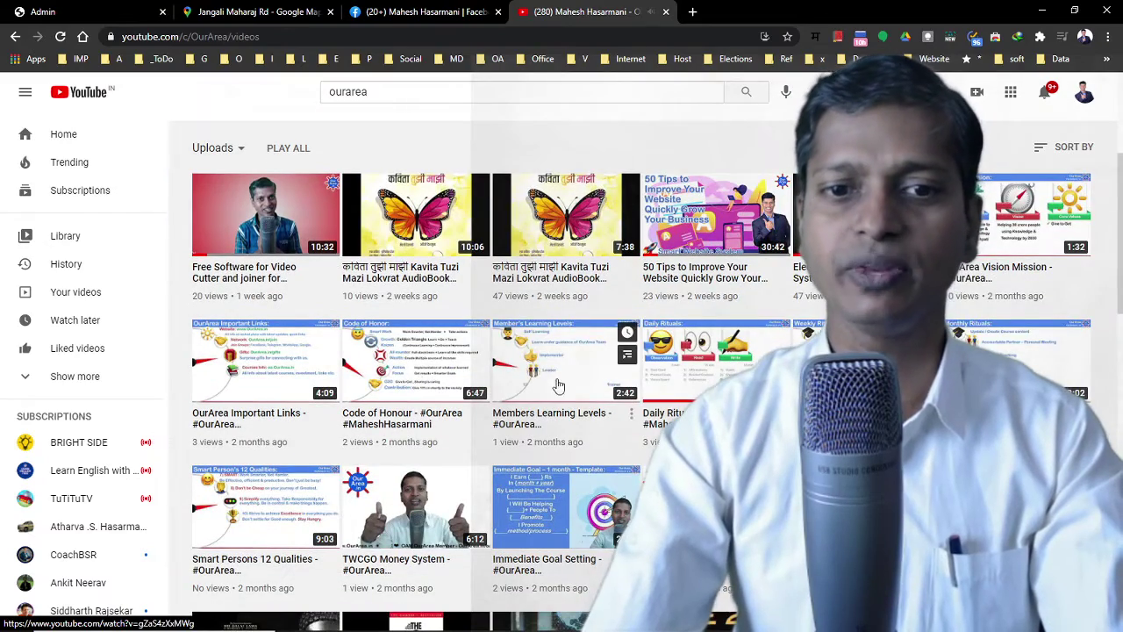
scroll(555, 387, down, 3)
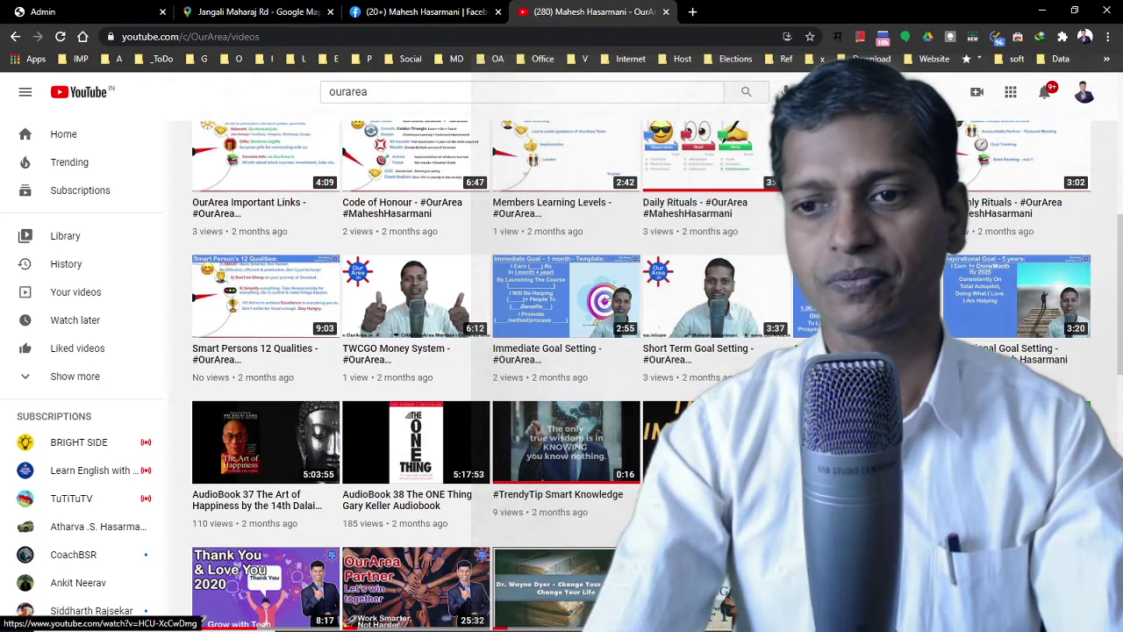
click(867, 570)
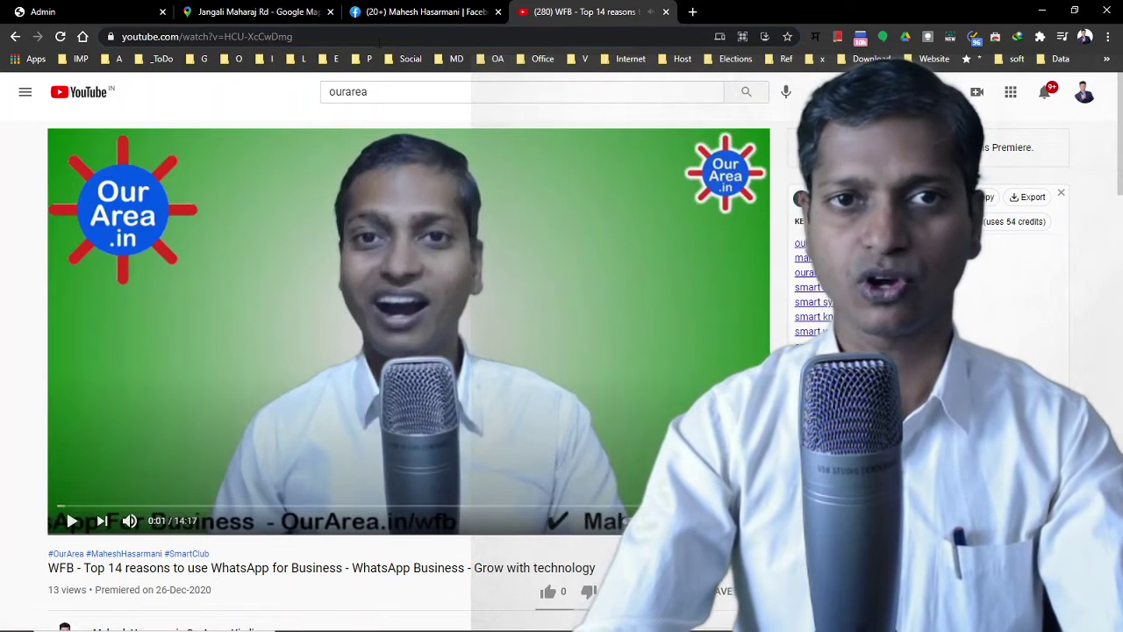
click(88, 12)
click(537, 341)
text(https://www.youtube.com/watch?v=HCU-XcCwDmg)
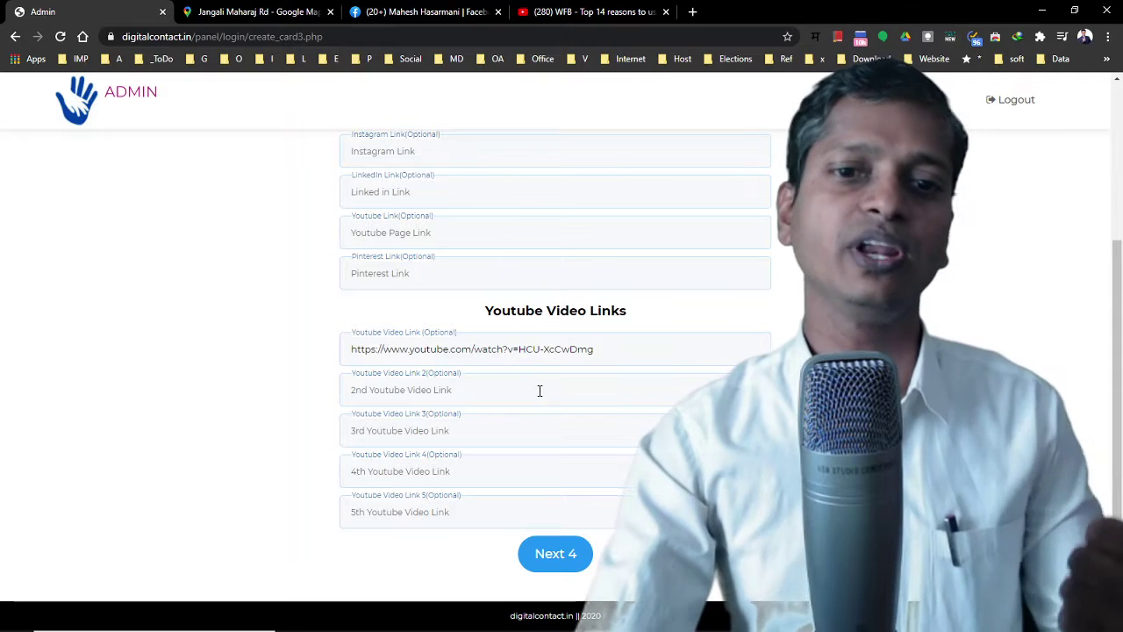
Save the social links, reloading and resubmitting the failed page to reach Payment Options
click(538, 391)
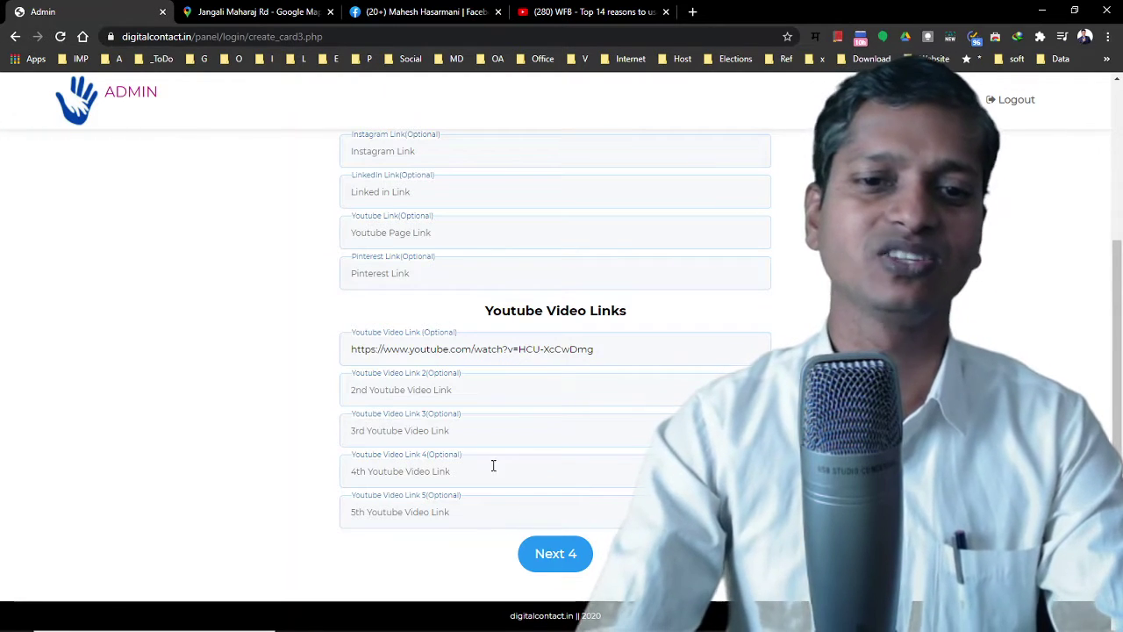
click(553, 558)
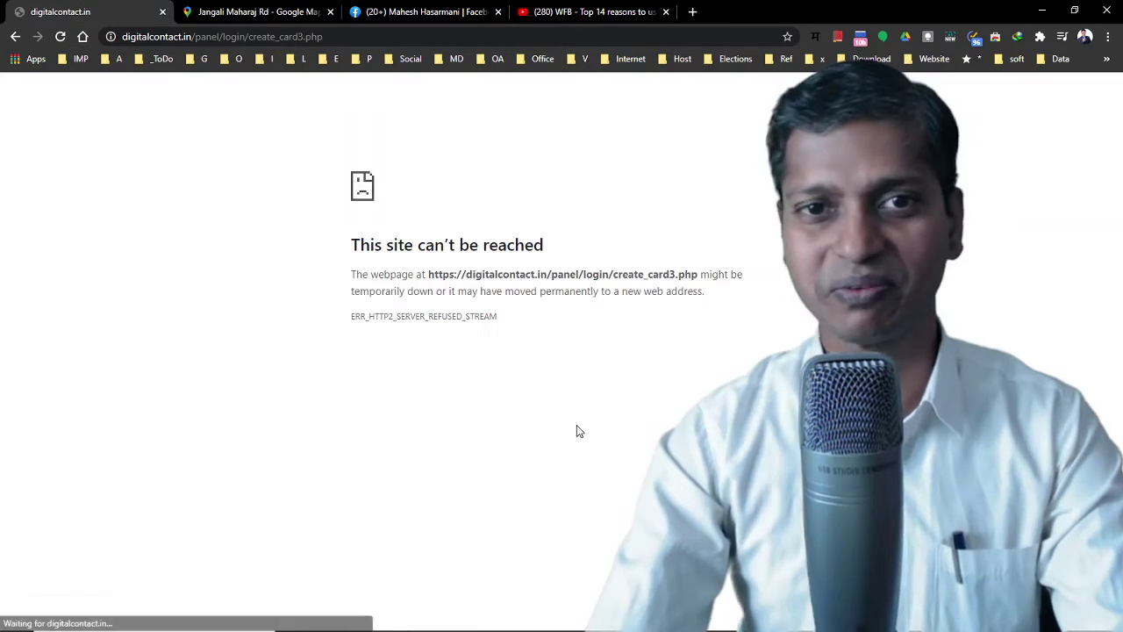
key(alt+Tab)
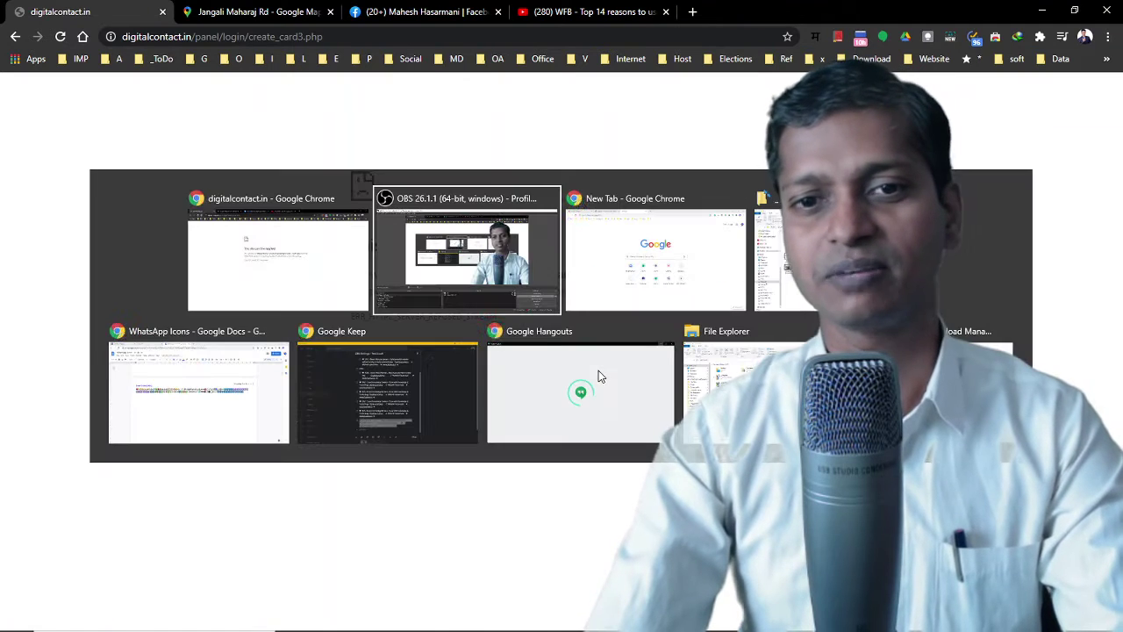
click(290, 254)
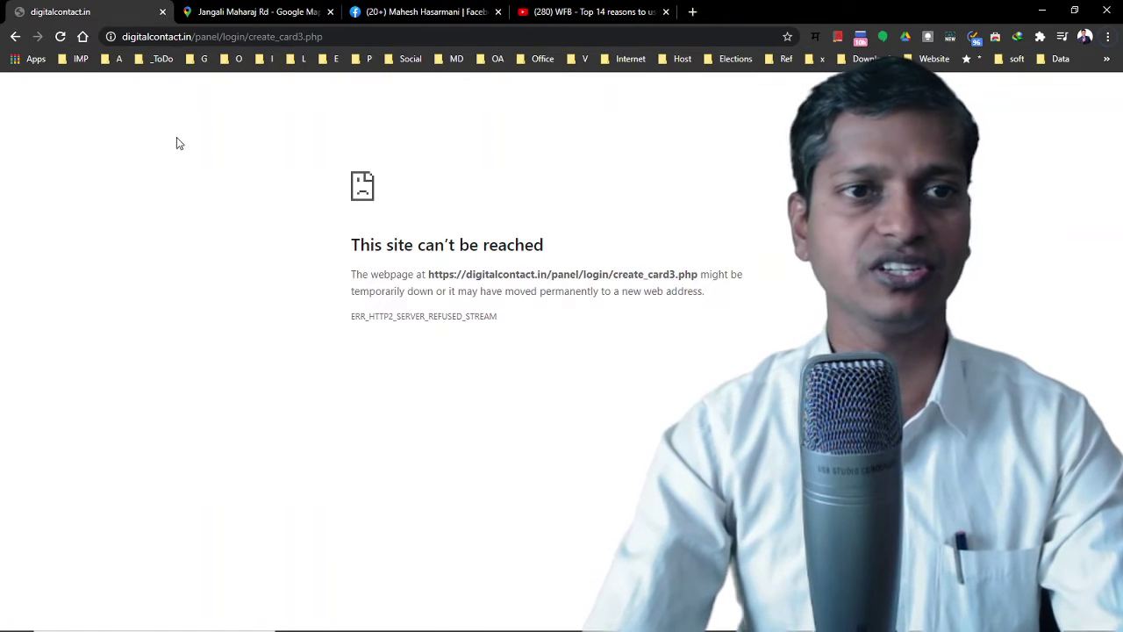
click(61, 37)
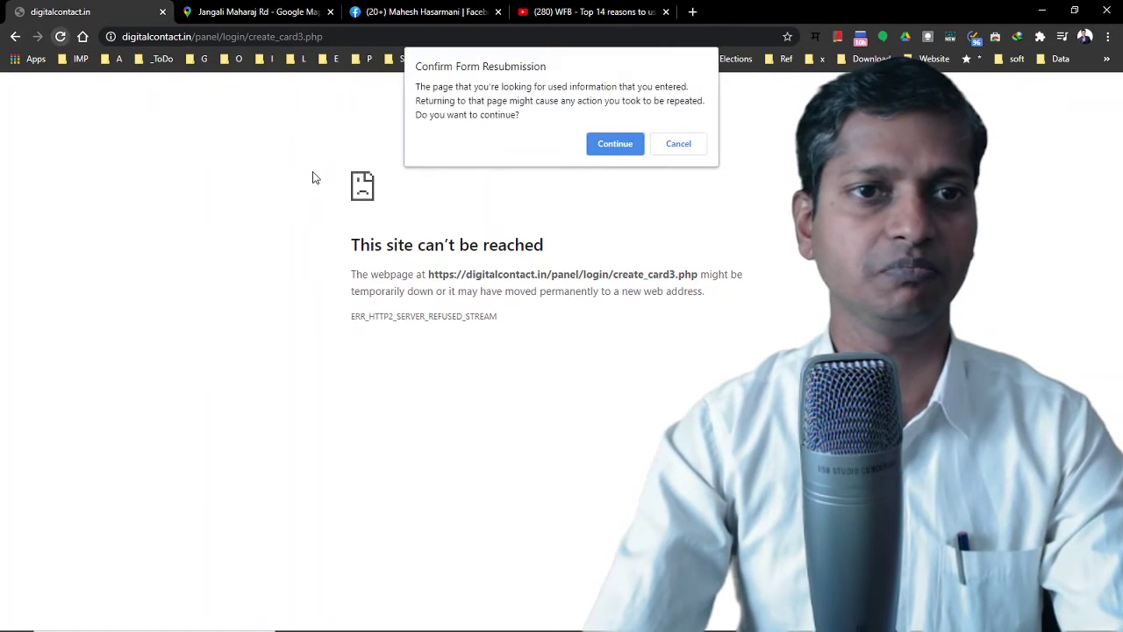
click(632, 144)
key(alt+Tab)
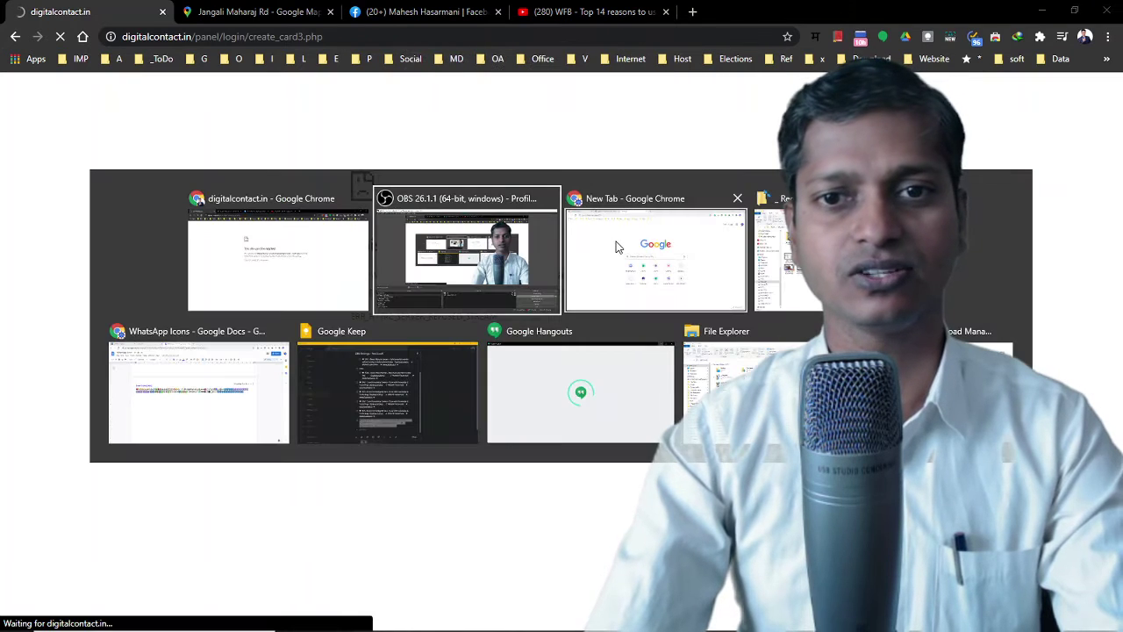
click(616, 247)
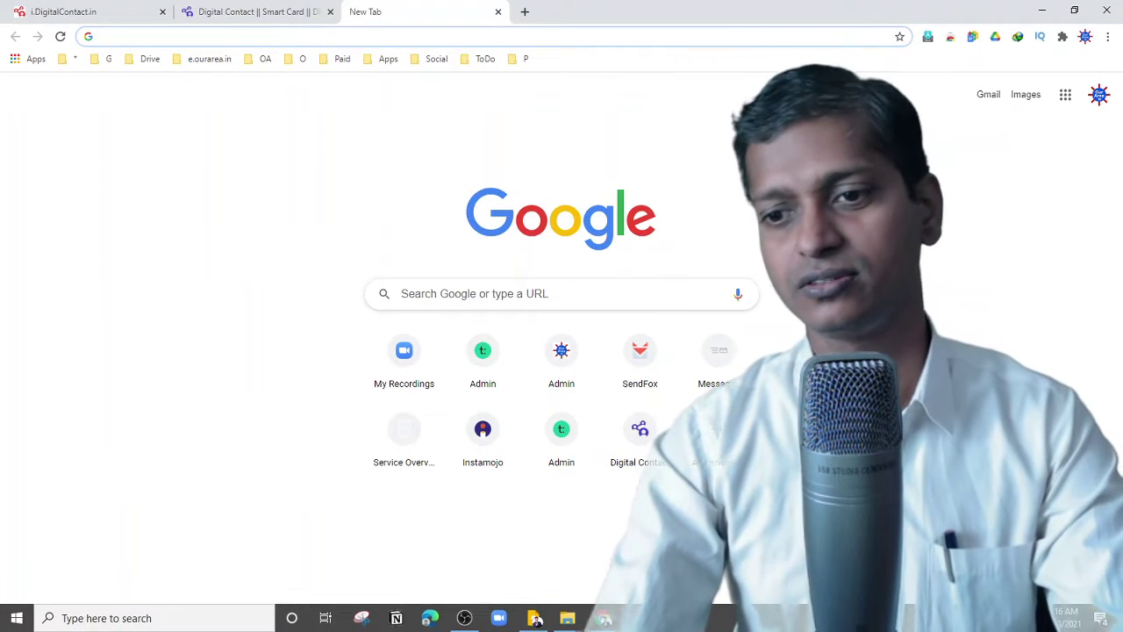
key(alt+Tab)
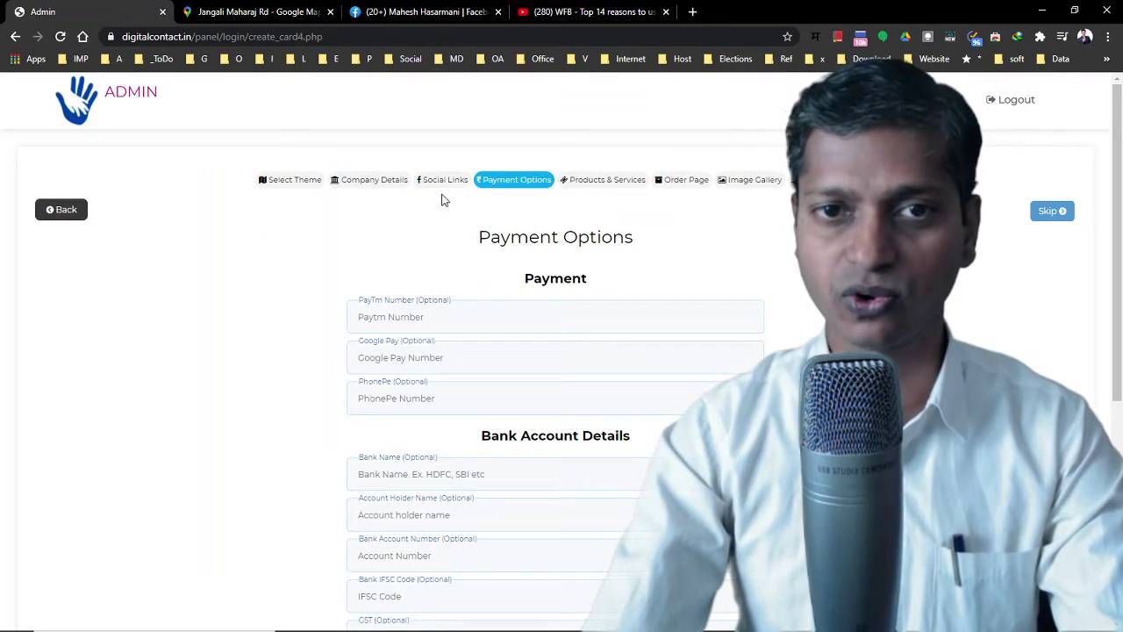
Return to the Social Links step and save it again to reach Payment Options
click(439, 184)
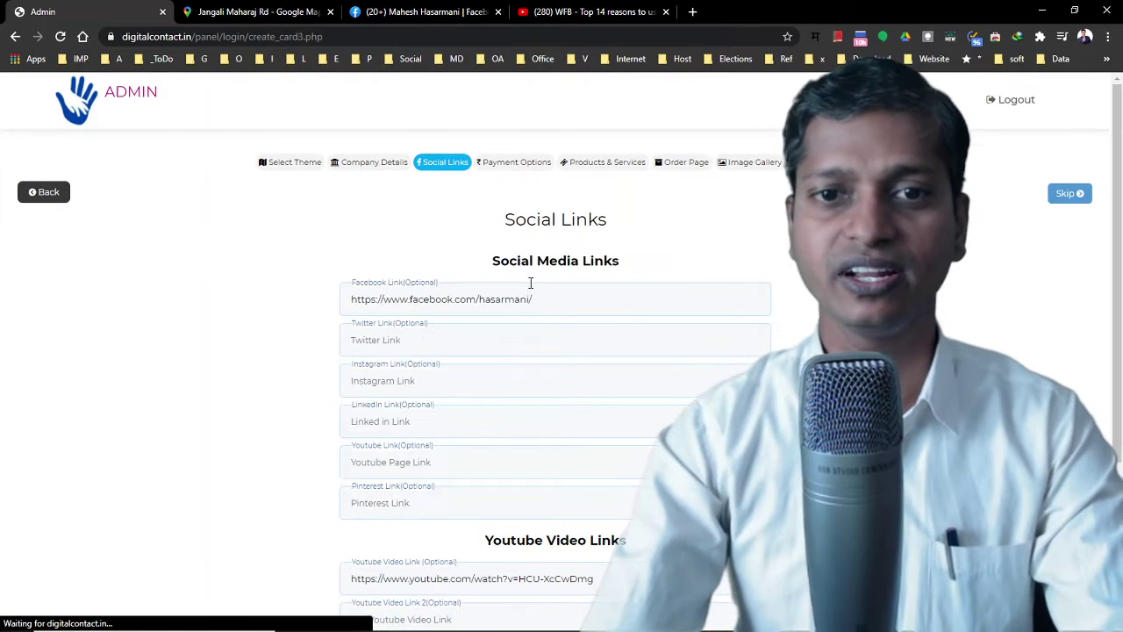
scroll(453, 345, down, 3)
scroll(453, 345, up, 2)
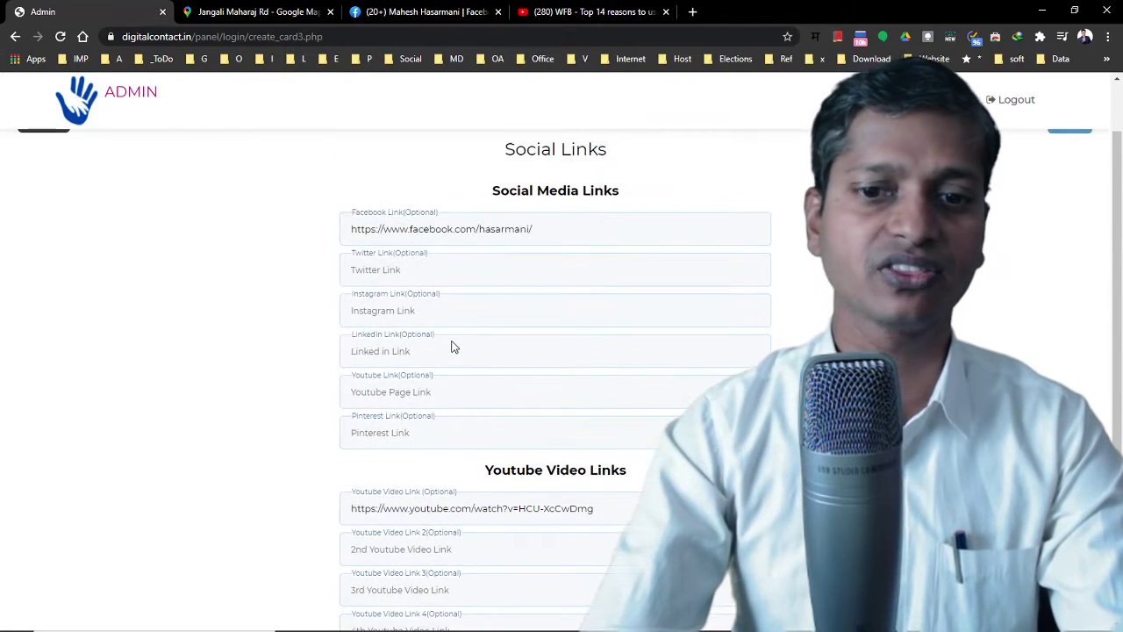
scroll(453, 345, down, 2)
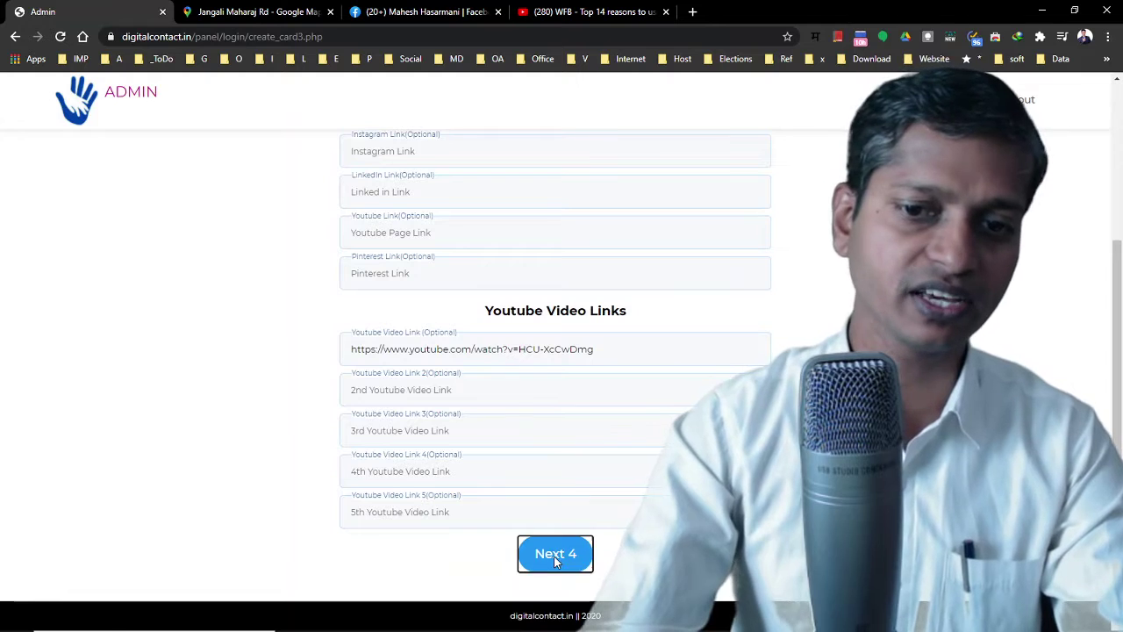
click(556, 553)
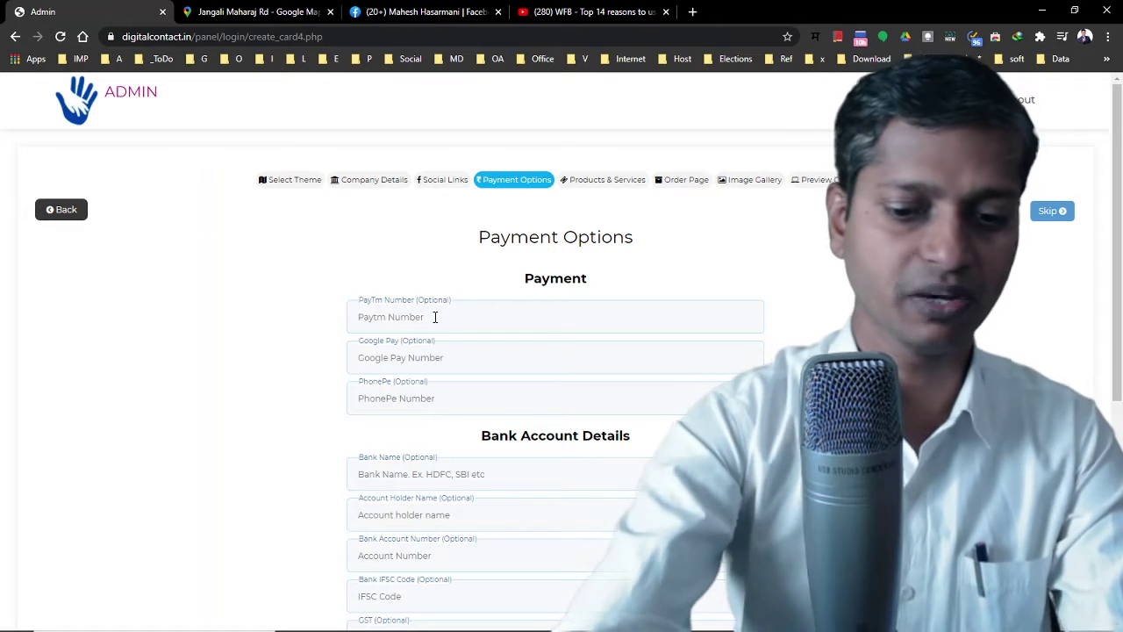
key(BackSpace)
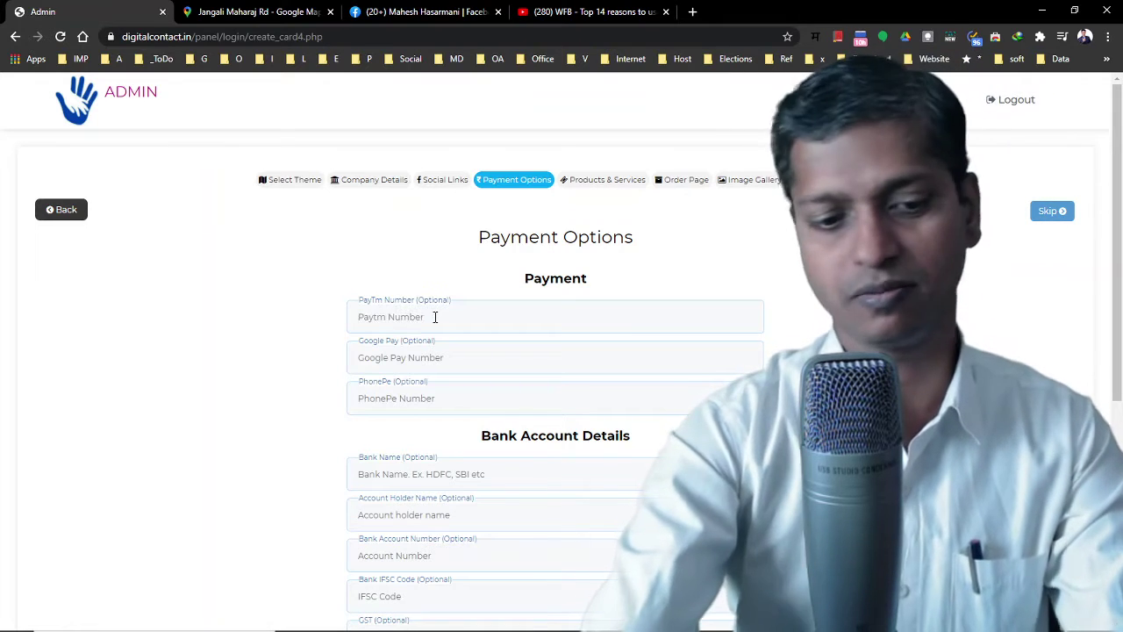
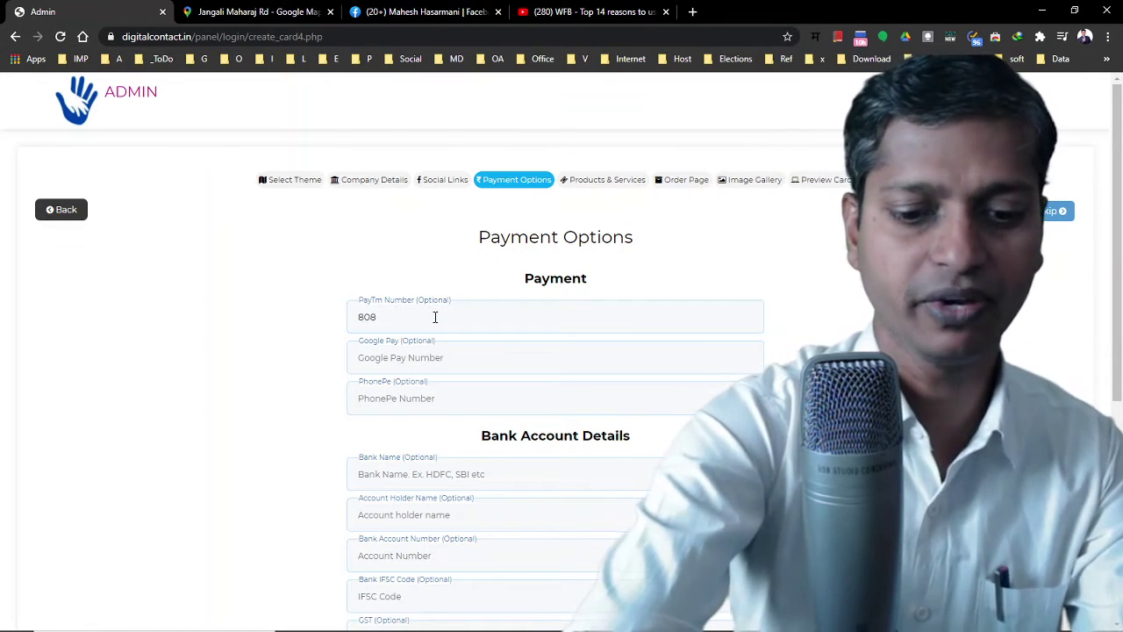
key(Tab)
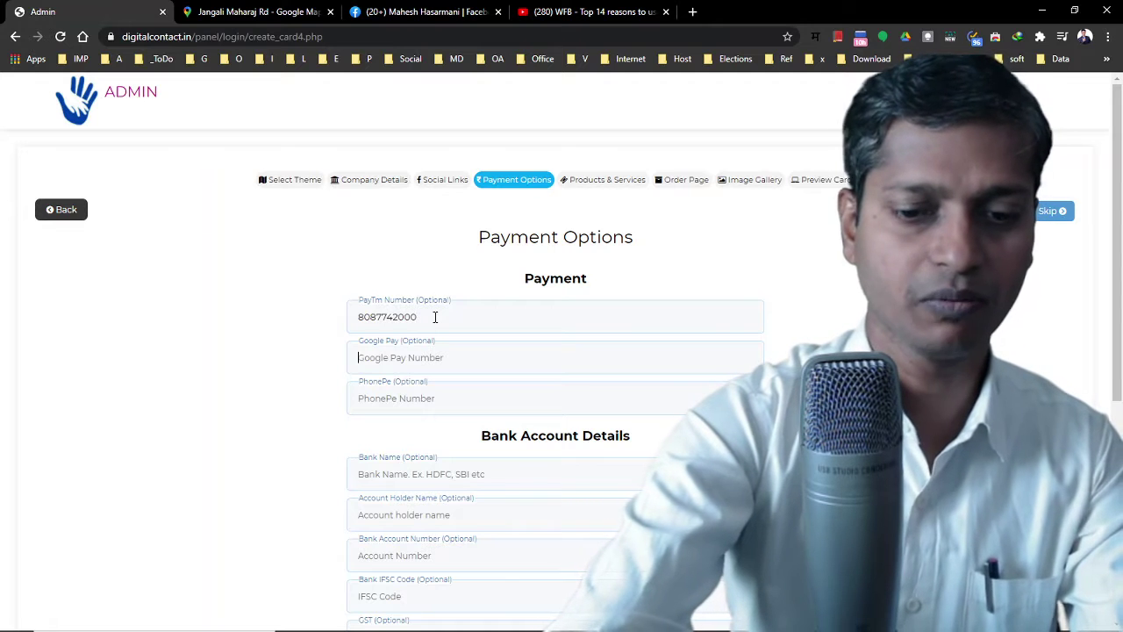
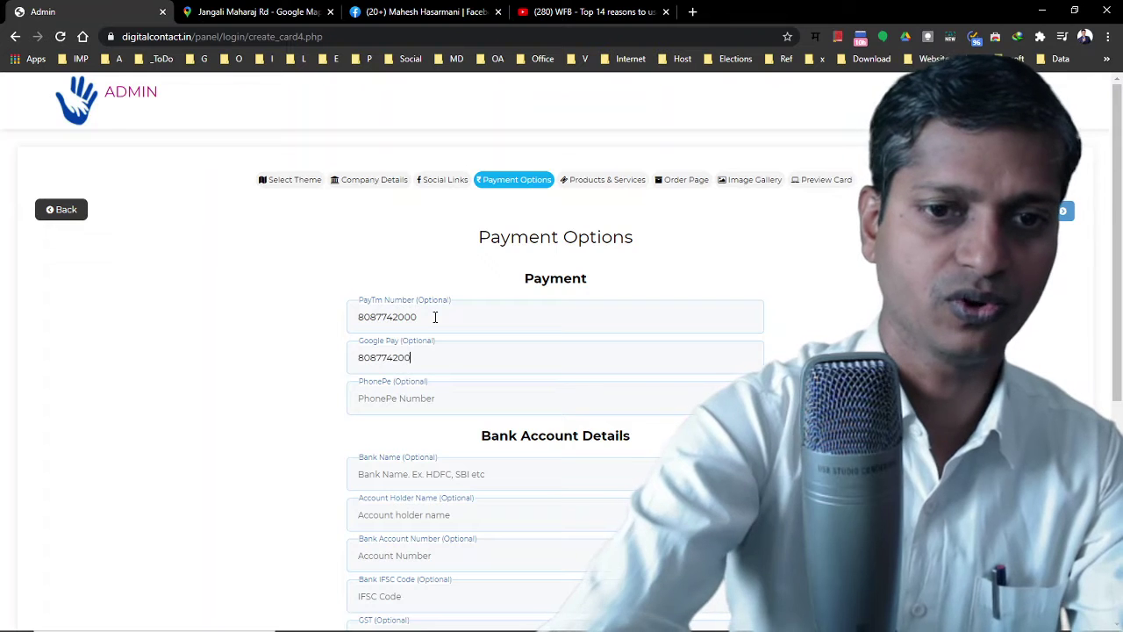
key(Tab)
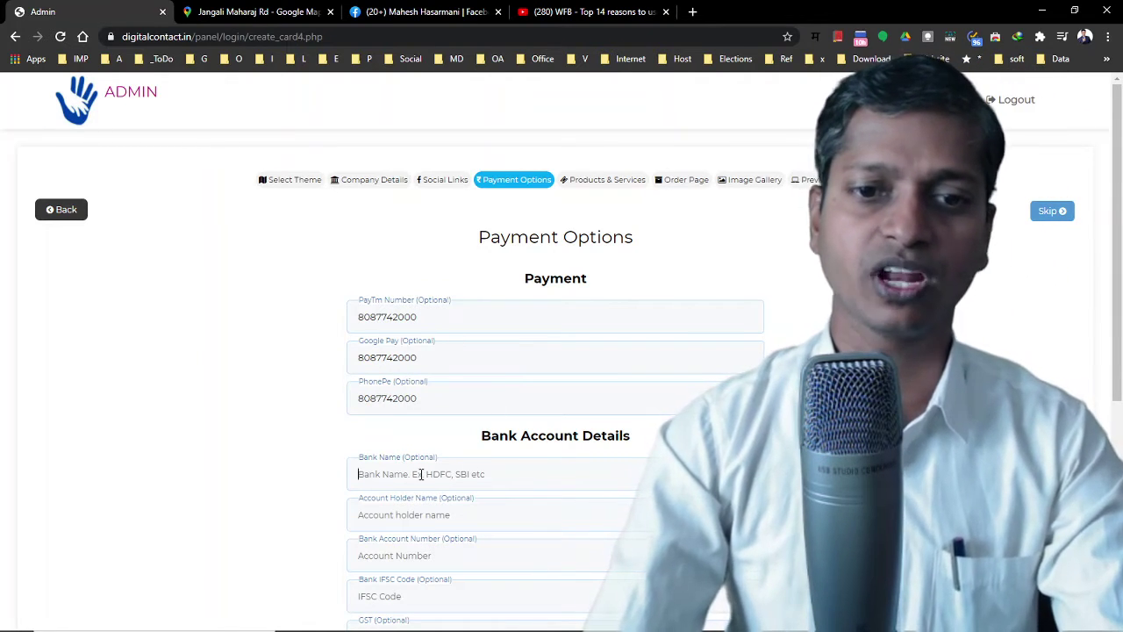
scroll(421, 474, down, 3)
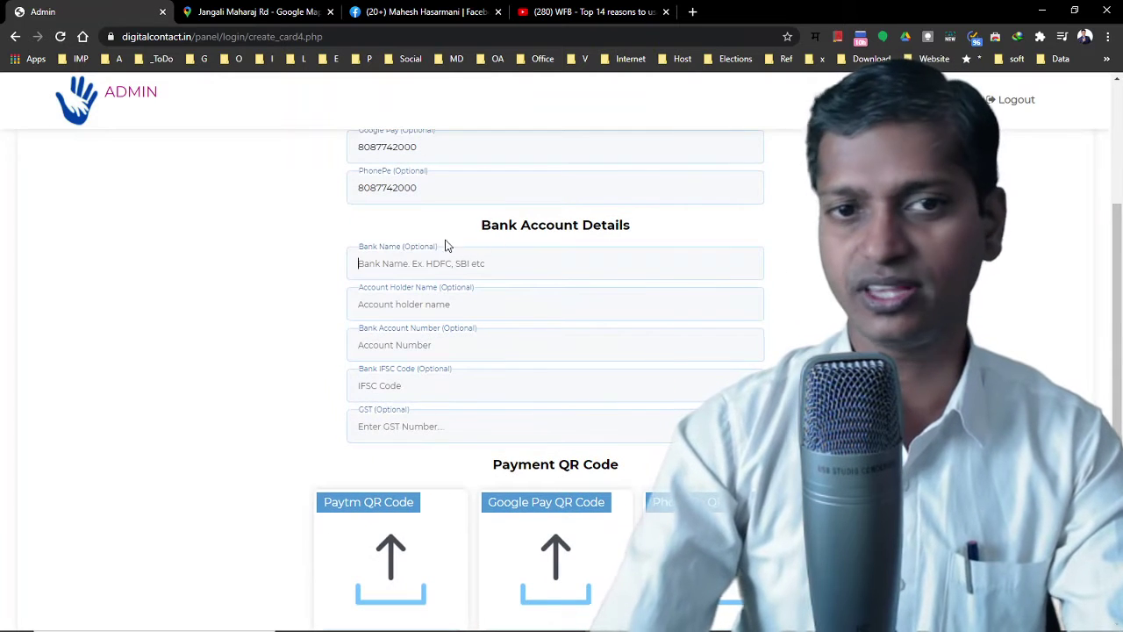
scroll(442, 474, down, 2)
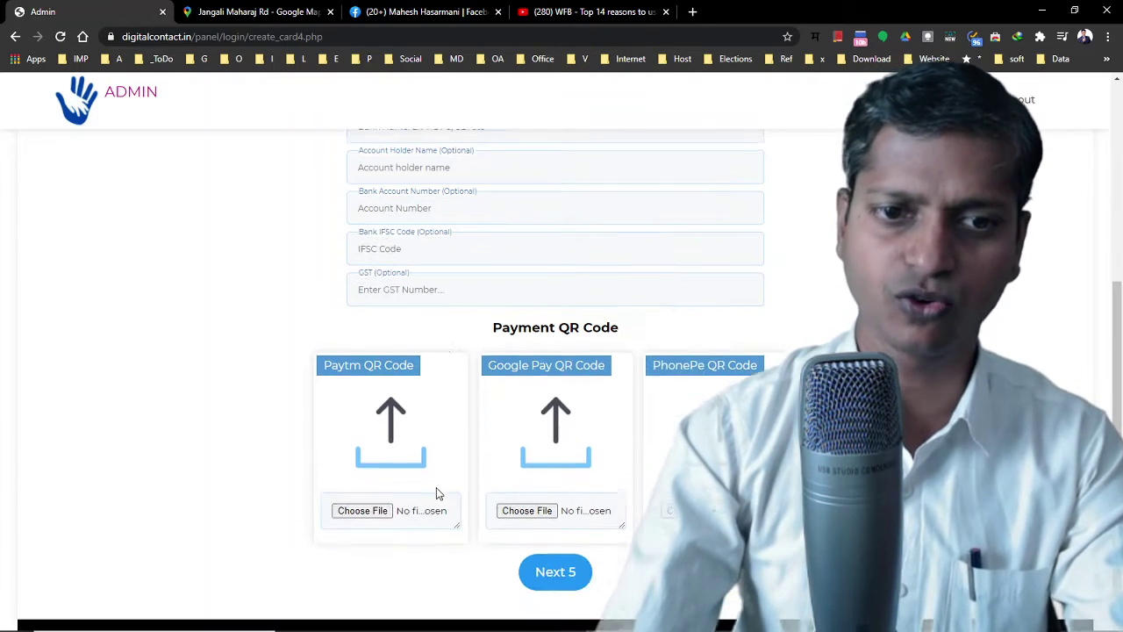
Attach QR-GPay - Copy.png from the DigitalContact.in QR folder as the Paytm QR code and save
click(383, 516)
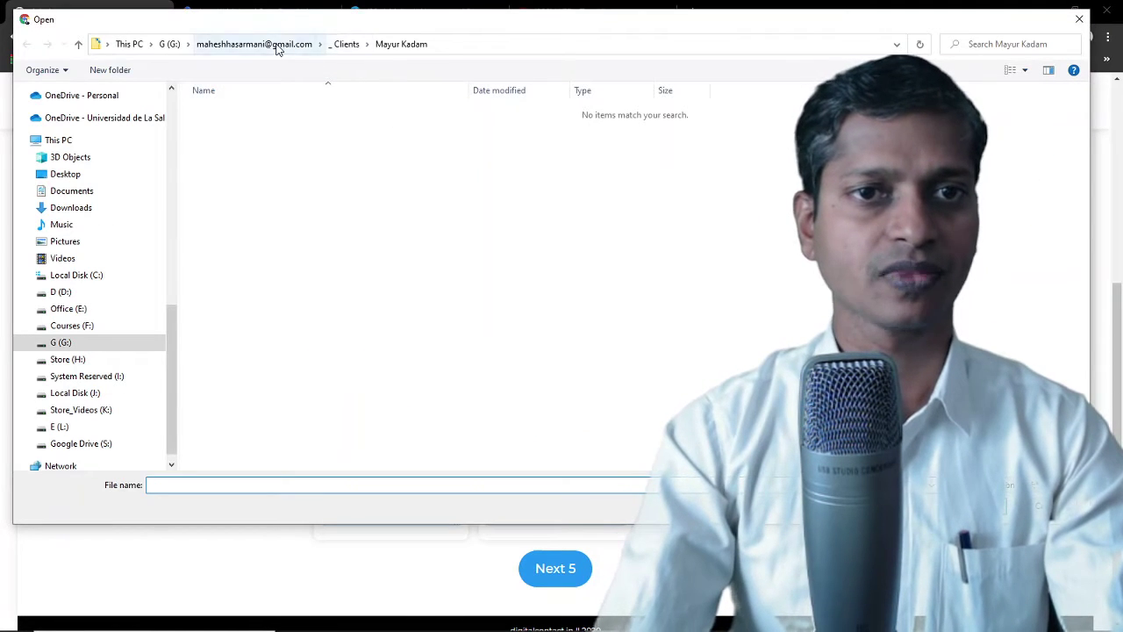
click(275, 44)
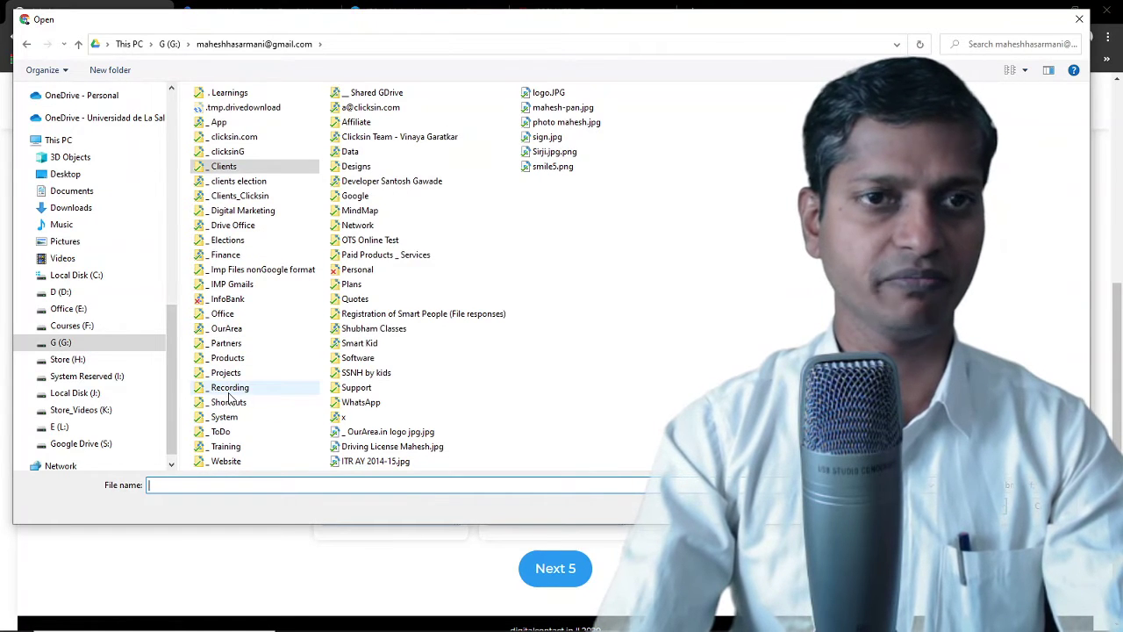
double_click(230, 372)
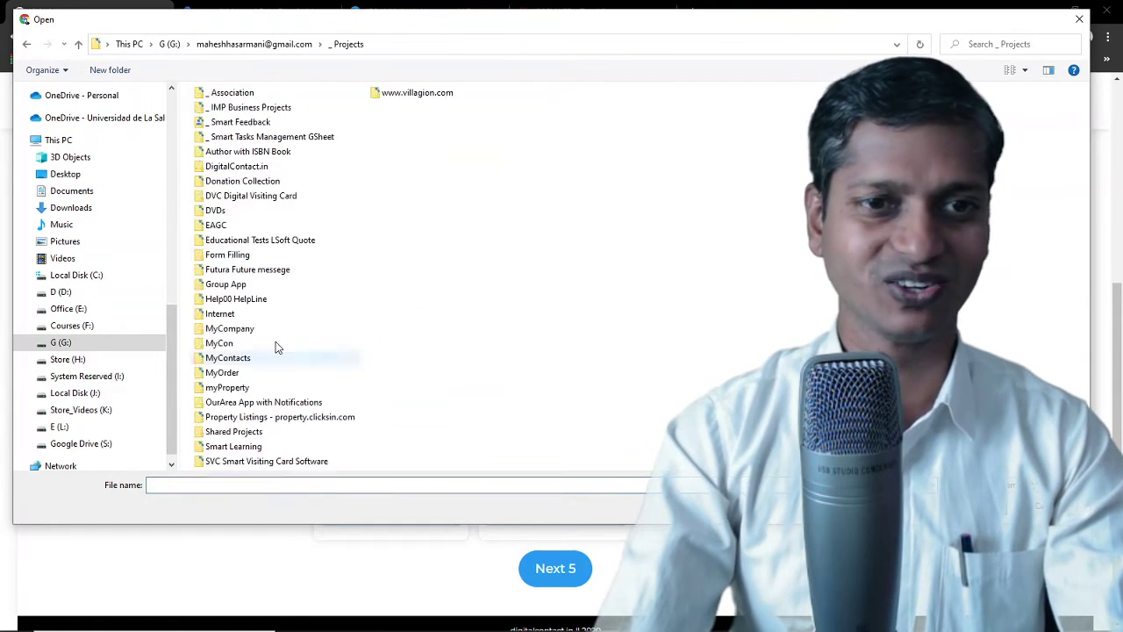
double_click(238, 167)
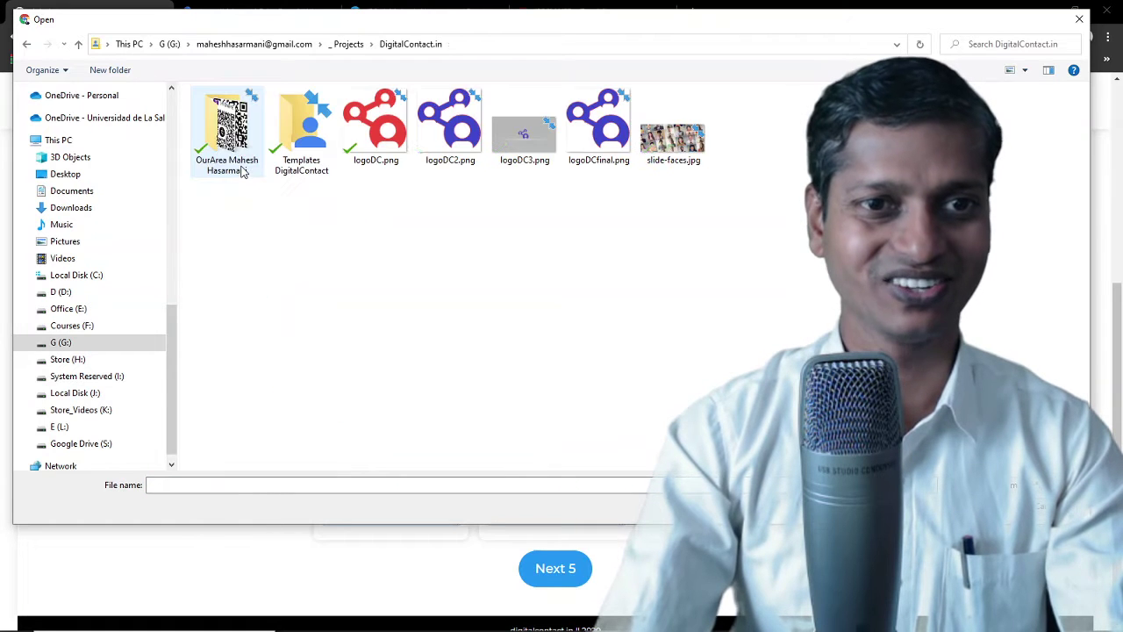
double_click(228, 132)
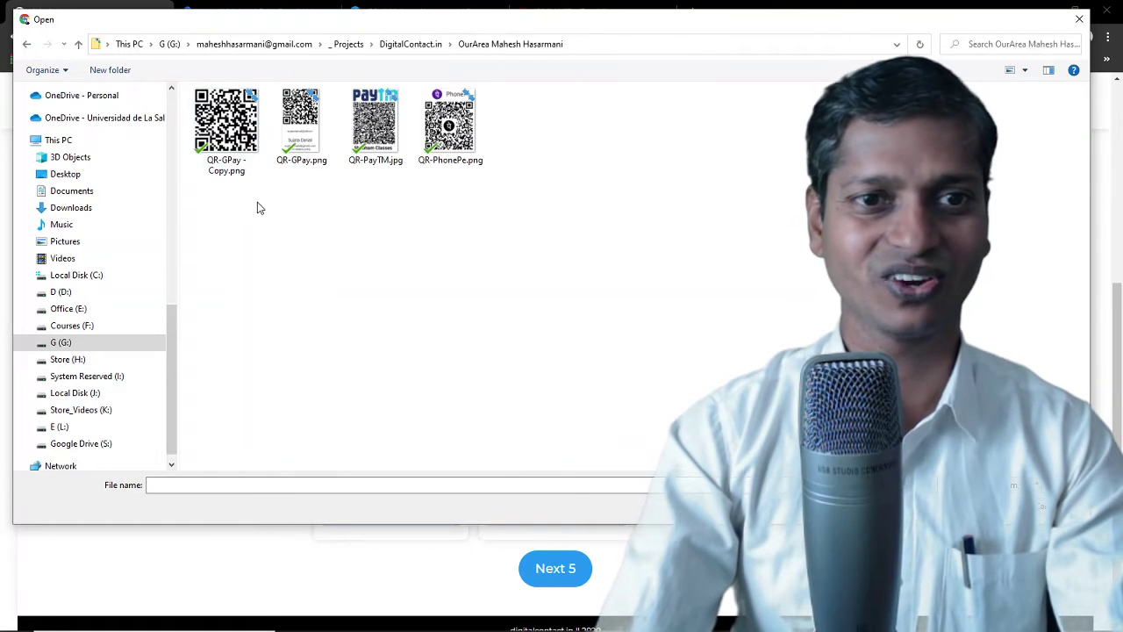
double_click(230, 130)
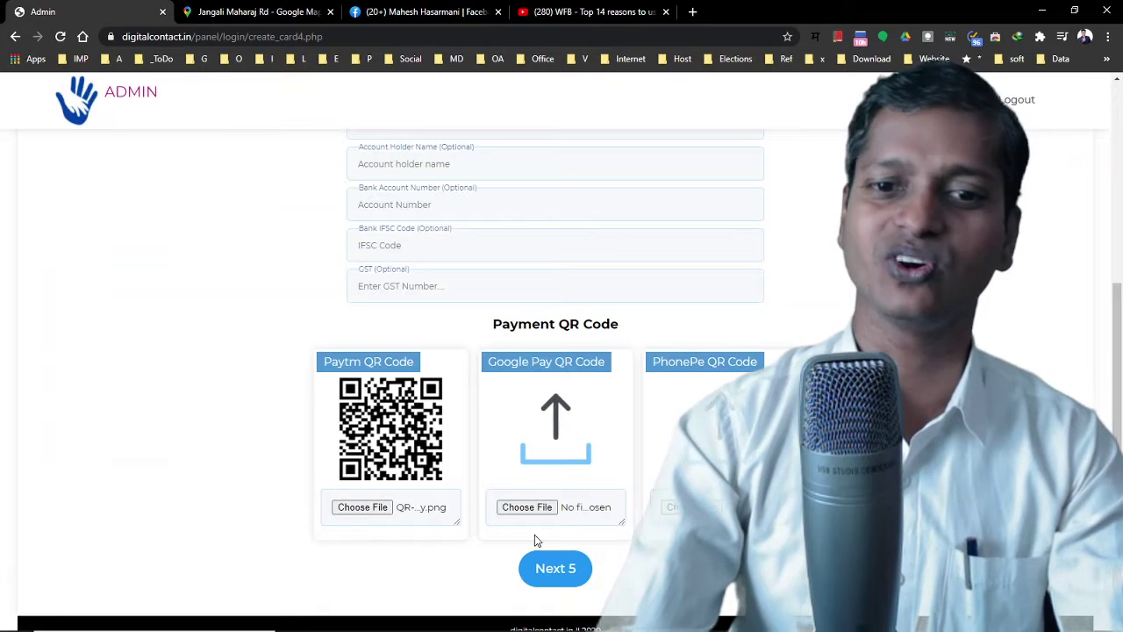
click(555, 570)
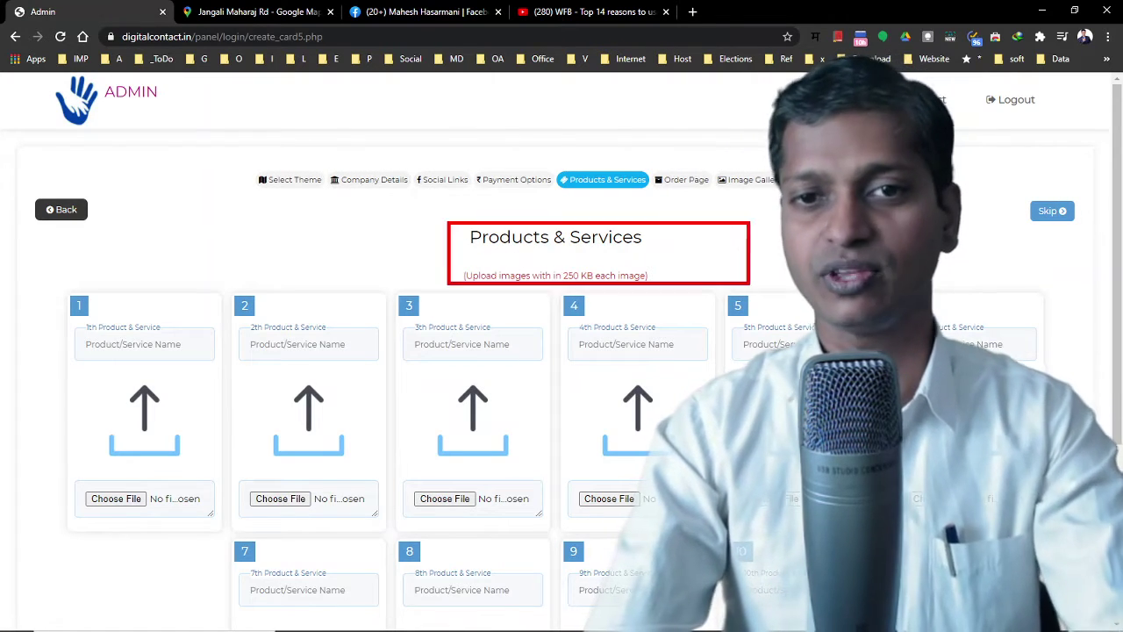
Name the first product Product 1 and attach a-button-blood-type.png from _ WA Emojis as its image
key(Escape)
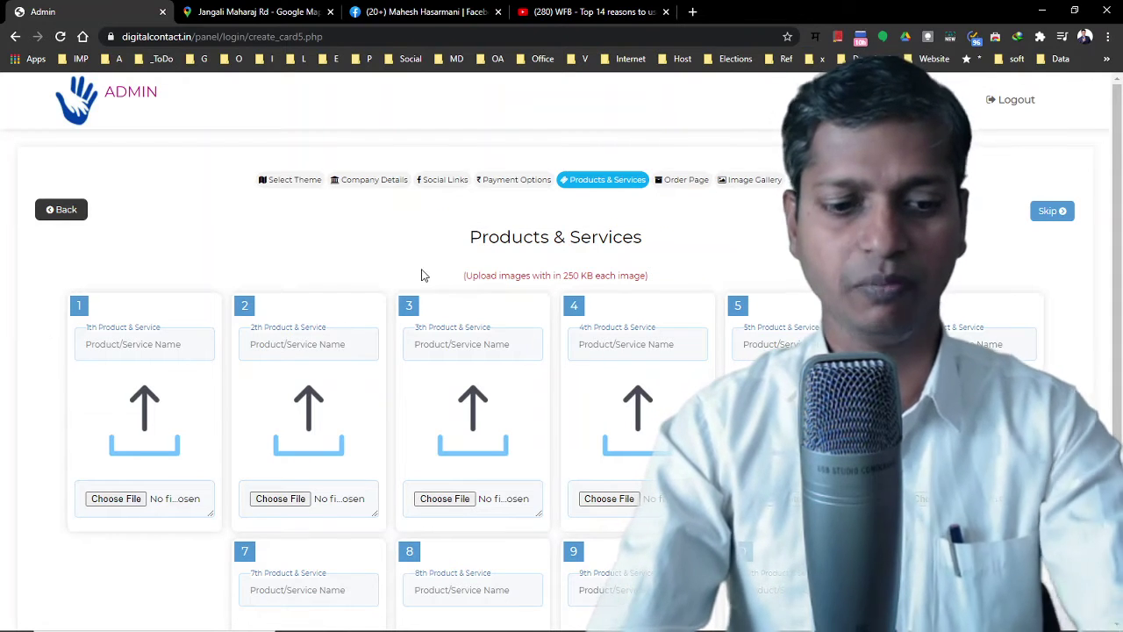
drag(446, 265, 682, 289)
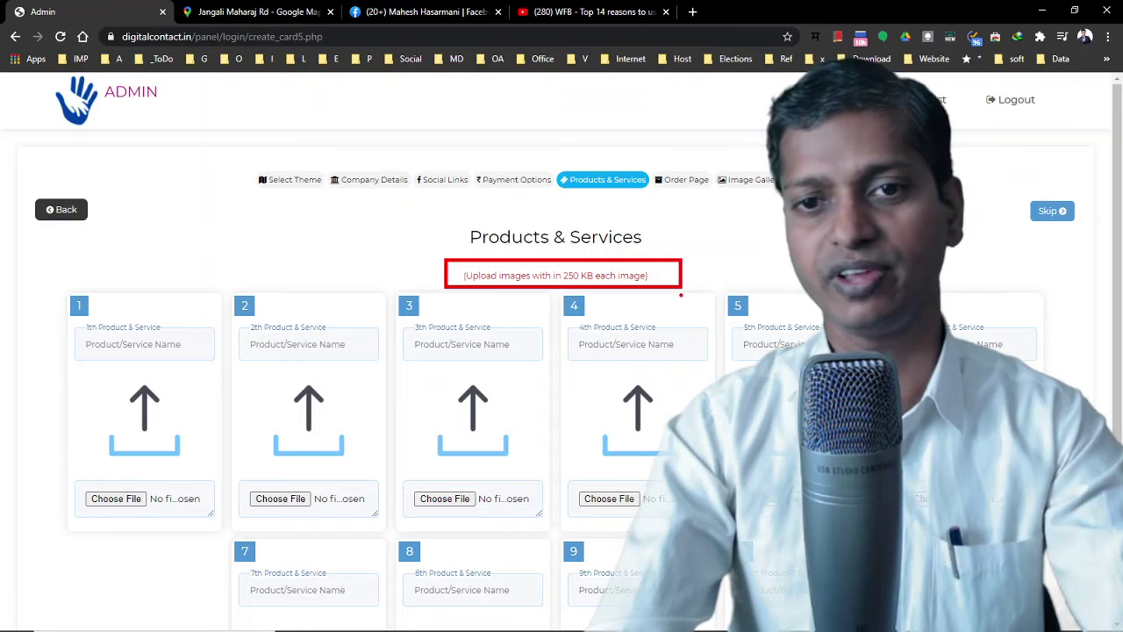
key(Escape)
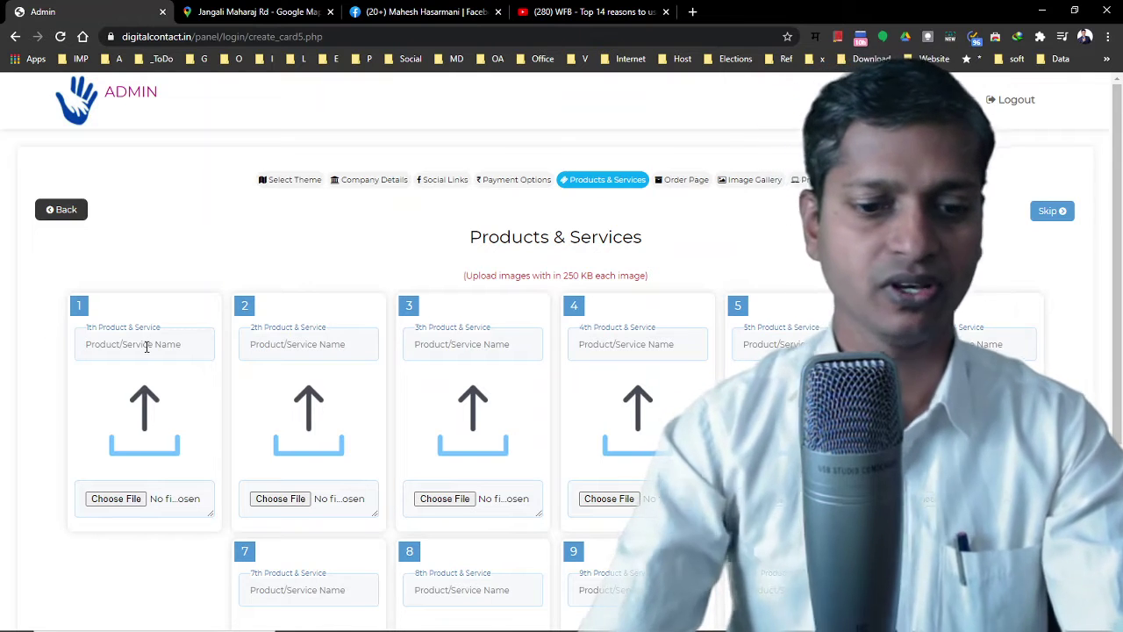
click(146, 347)
text(P)
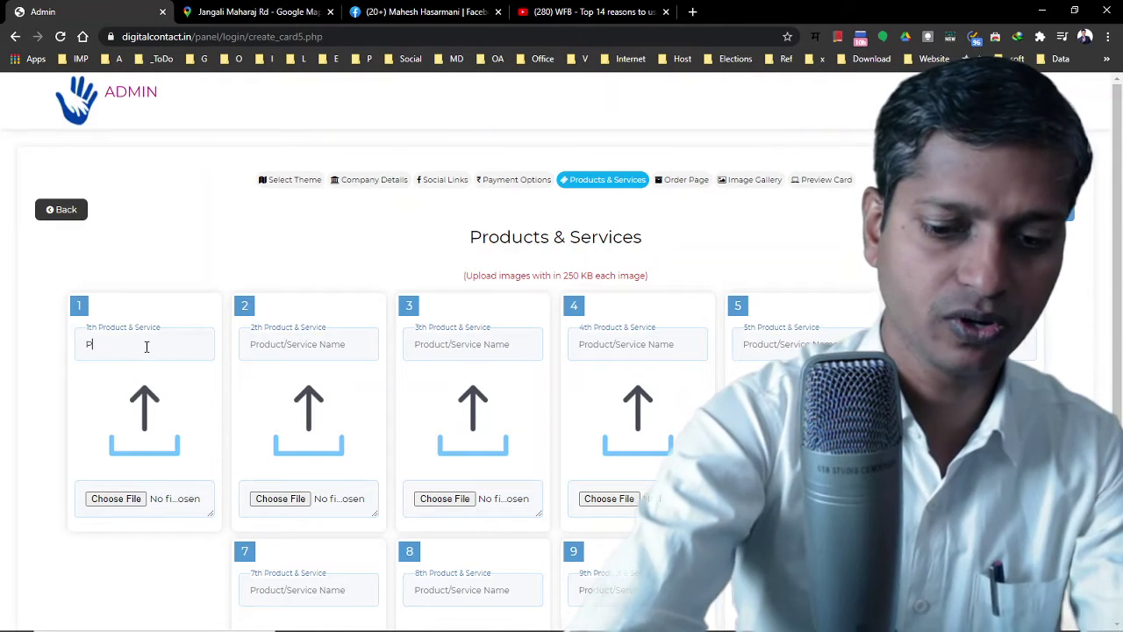
text(rocuct 1)
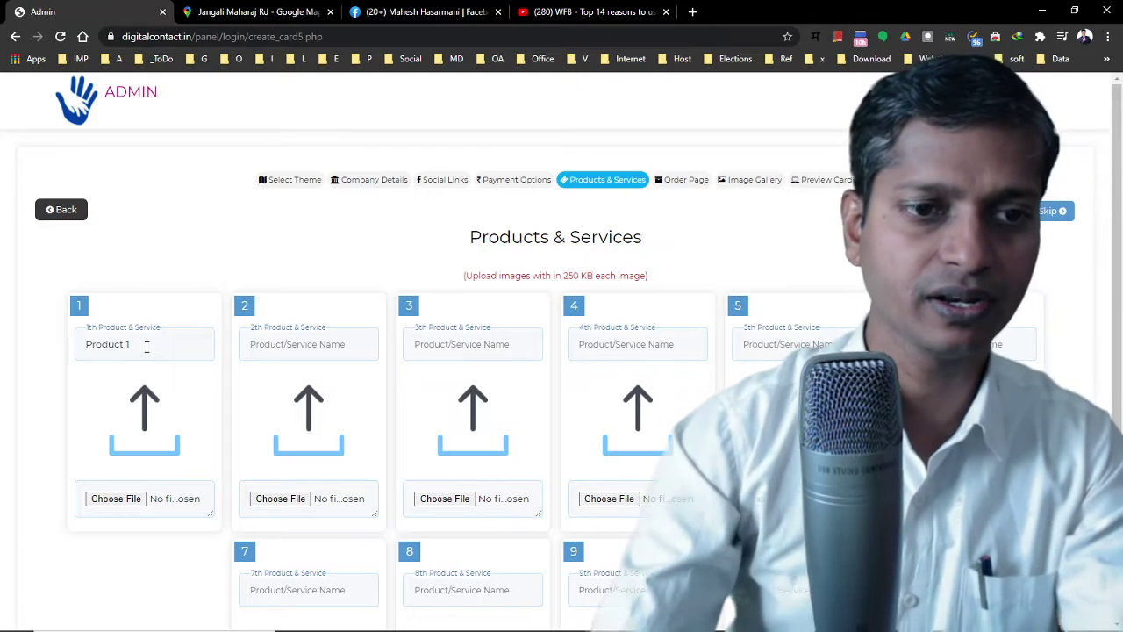
click(128, 500)
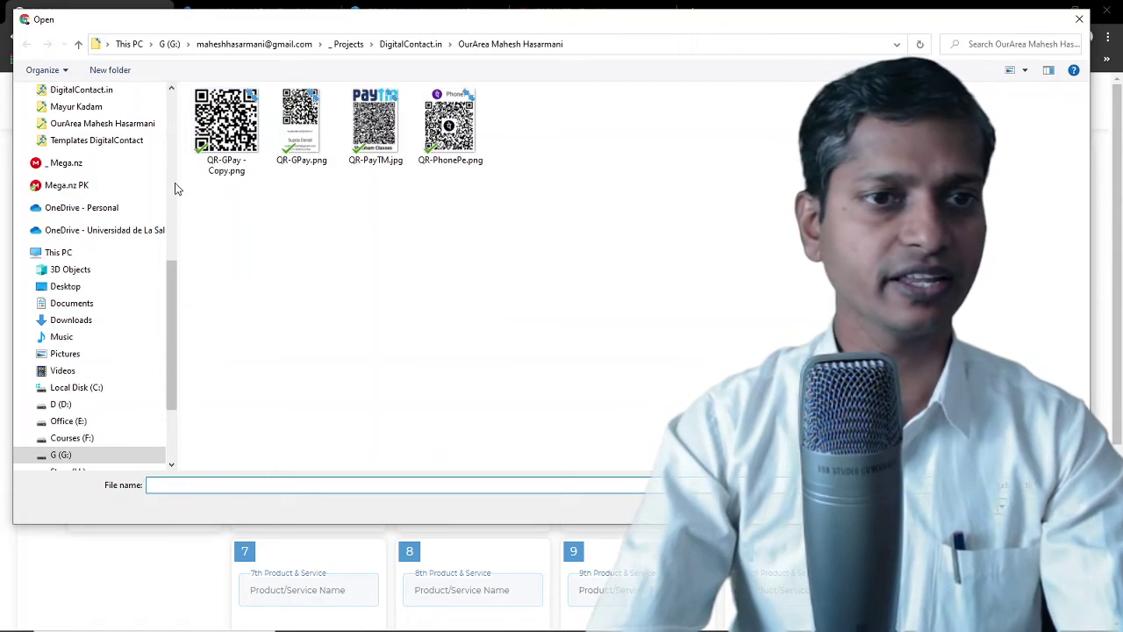
scroll(173, 188, up, 5)
click(87, 276)
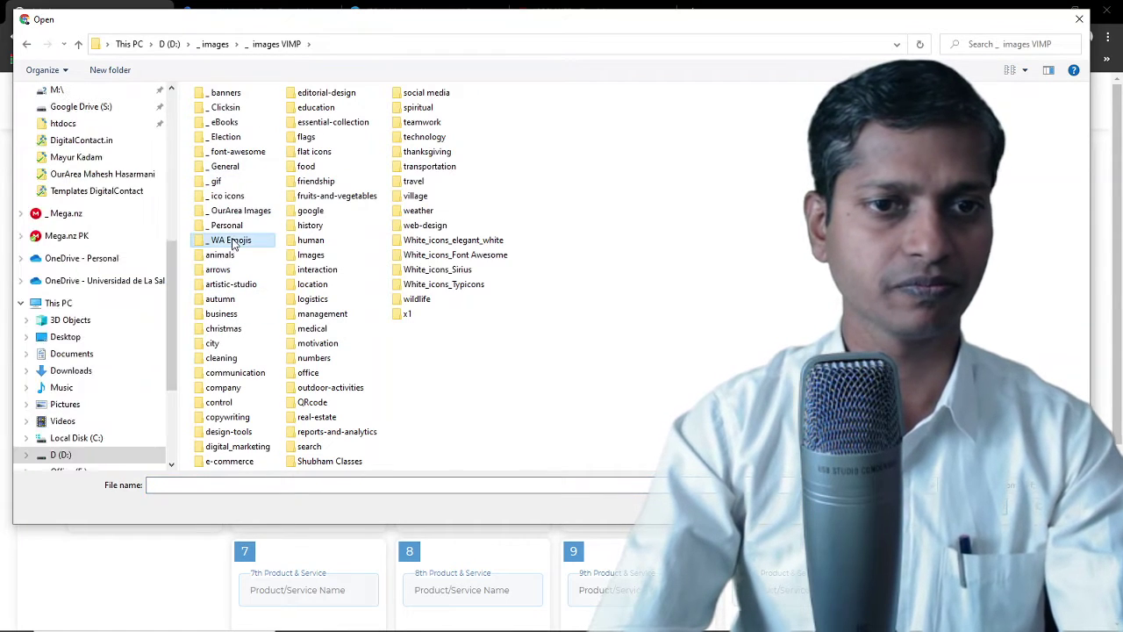
double_click(233, 245)
double_click(268, 167)
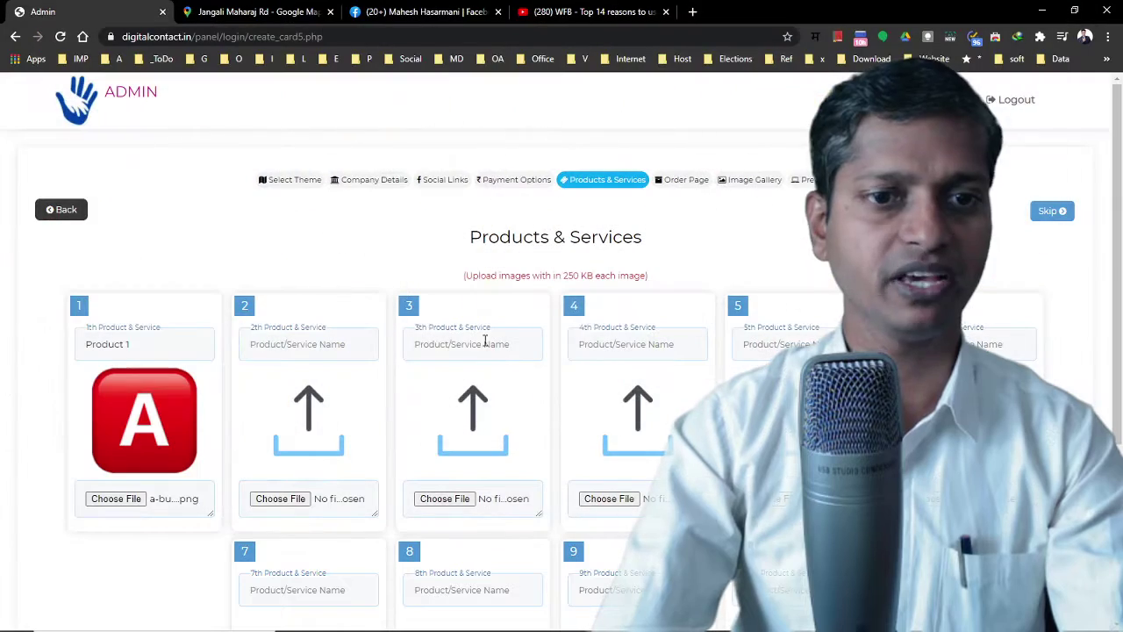
scroll(298, 398, down, 3)
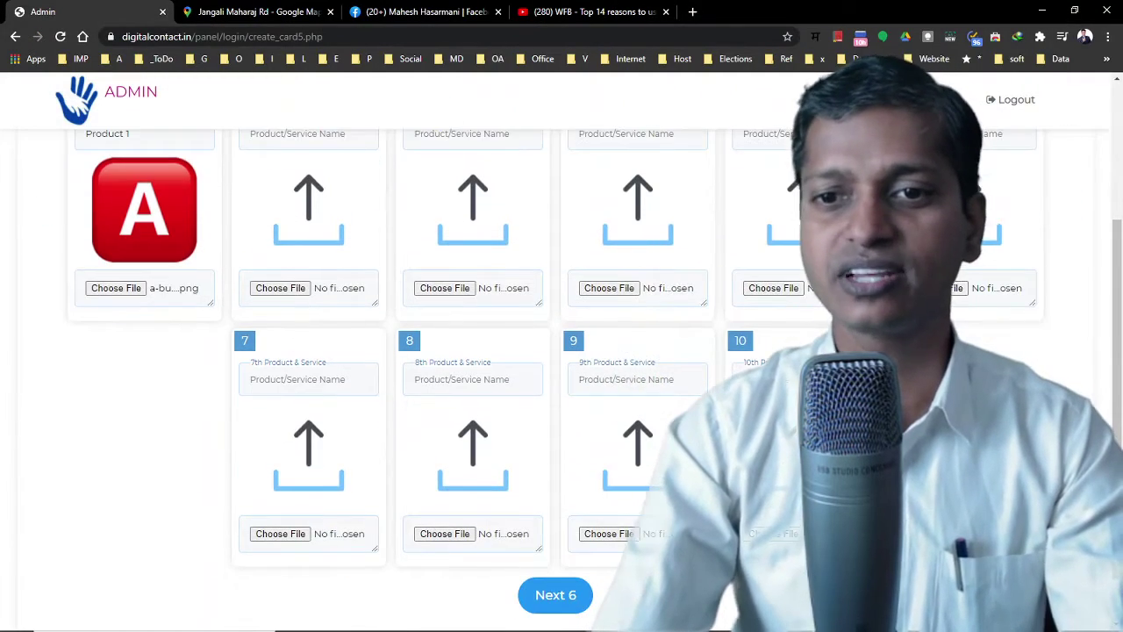
scroll(298, 398, up, 3)
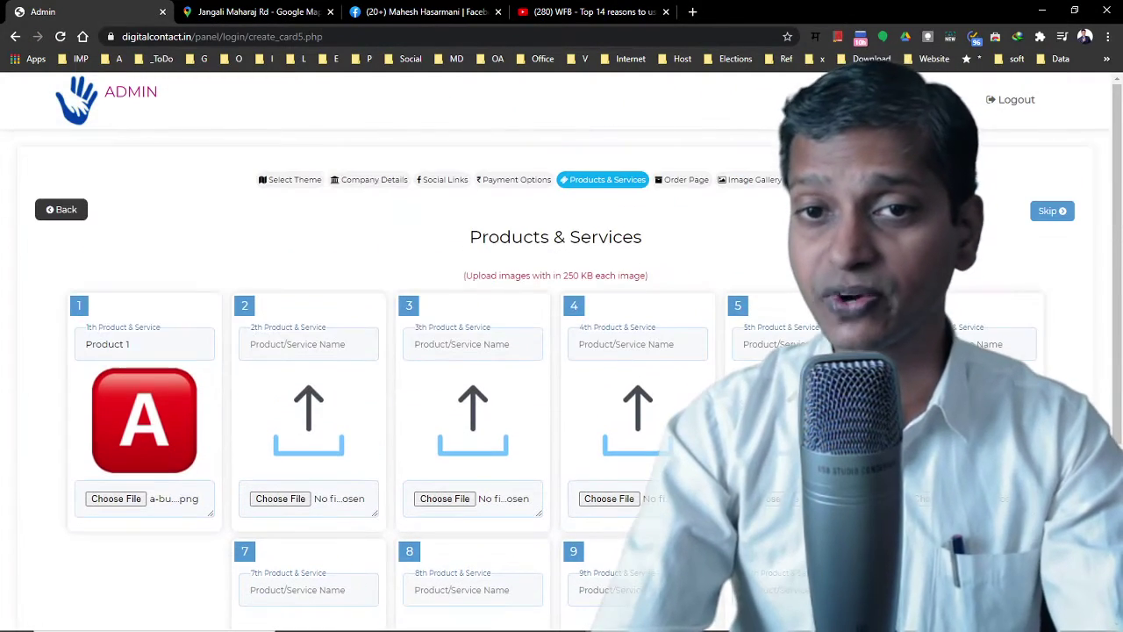
scroll(602, 292, down, 3)
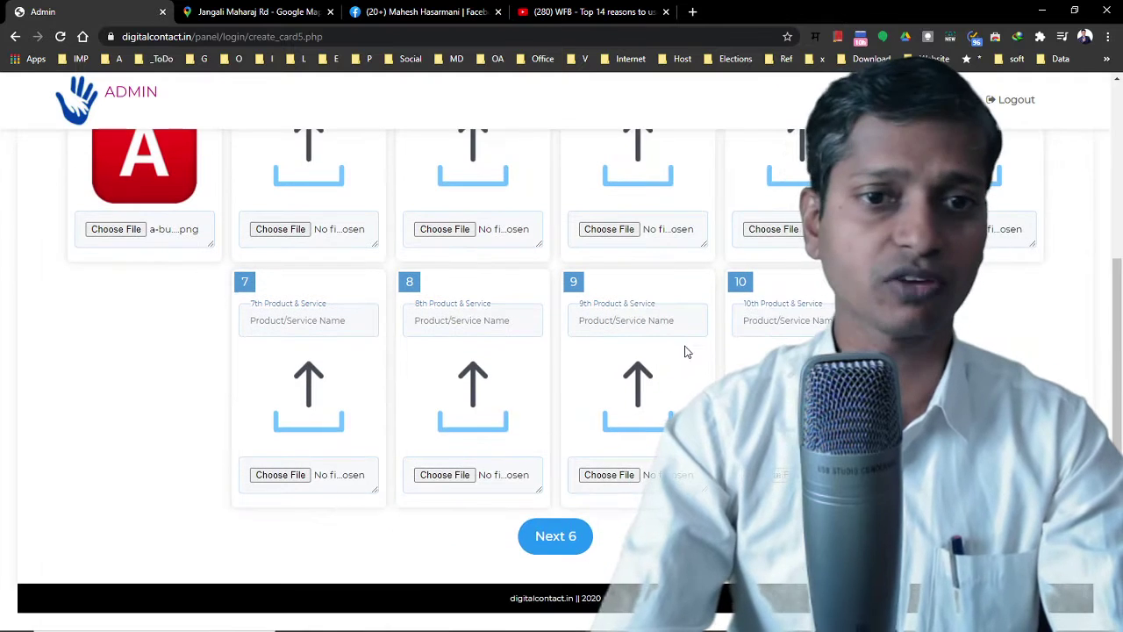
Save the products and set anger-symbol.png as the first ecommerce product's image
click(566, 537)
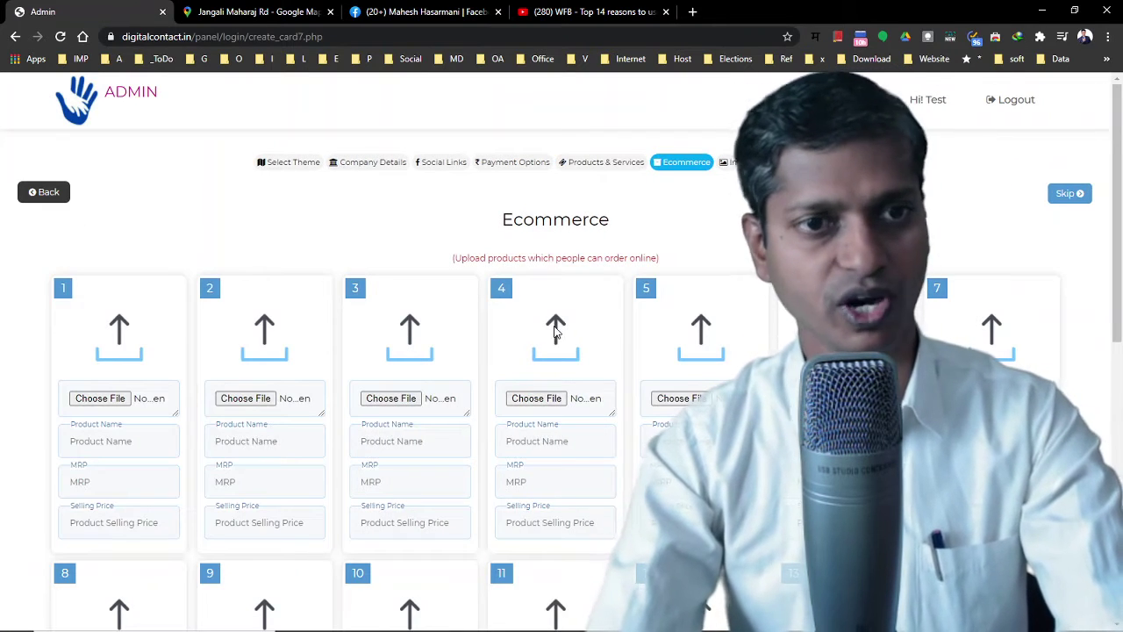
scroll(529, 257, down, 7)
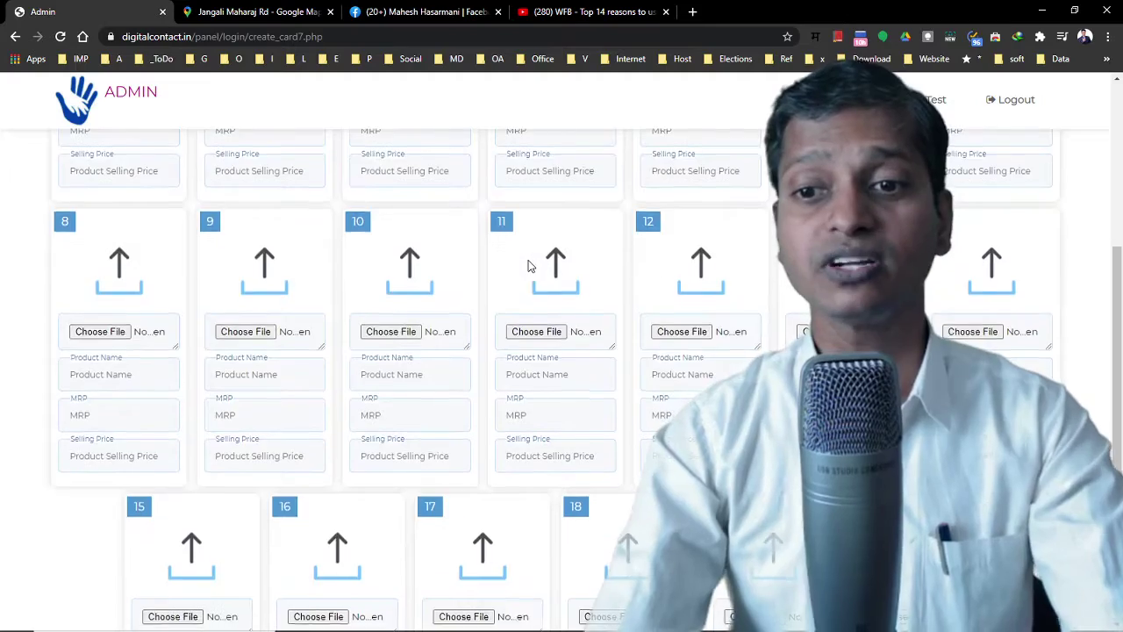
scroll(529, 268, up, 7)
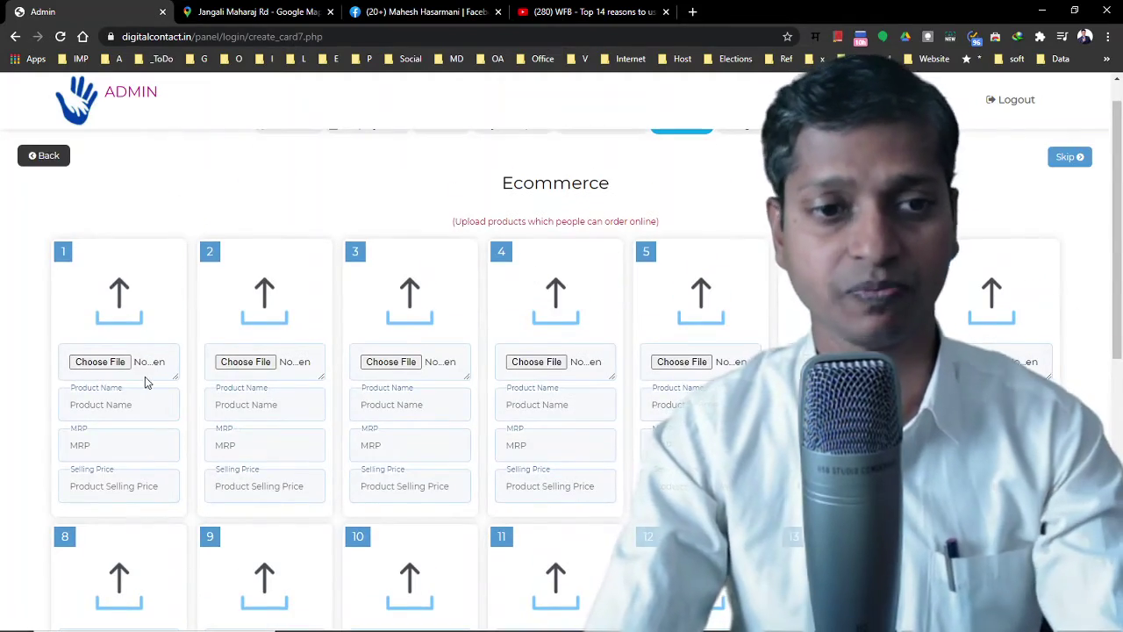
click(104, 363)
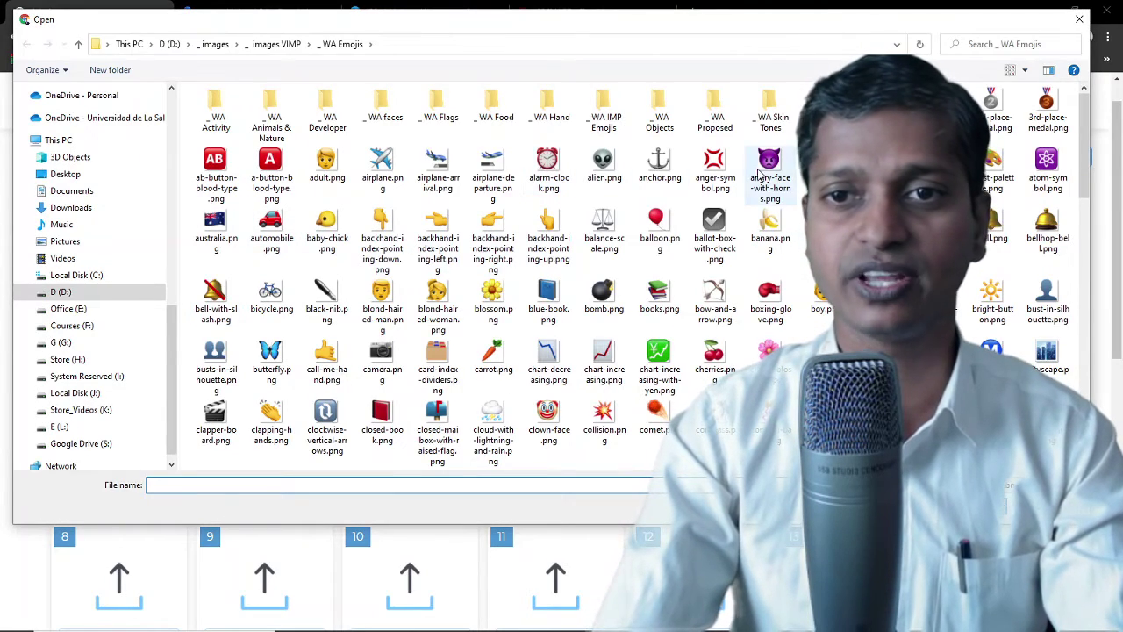
click(715, 165)
double_click(715, 165)
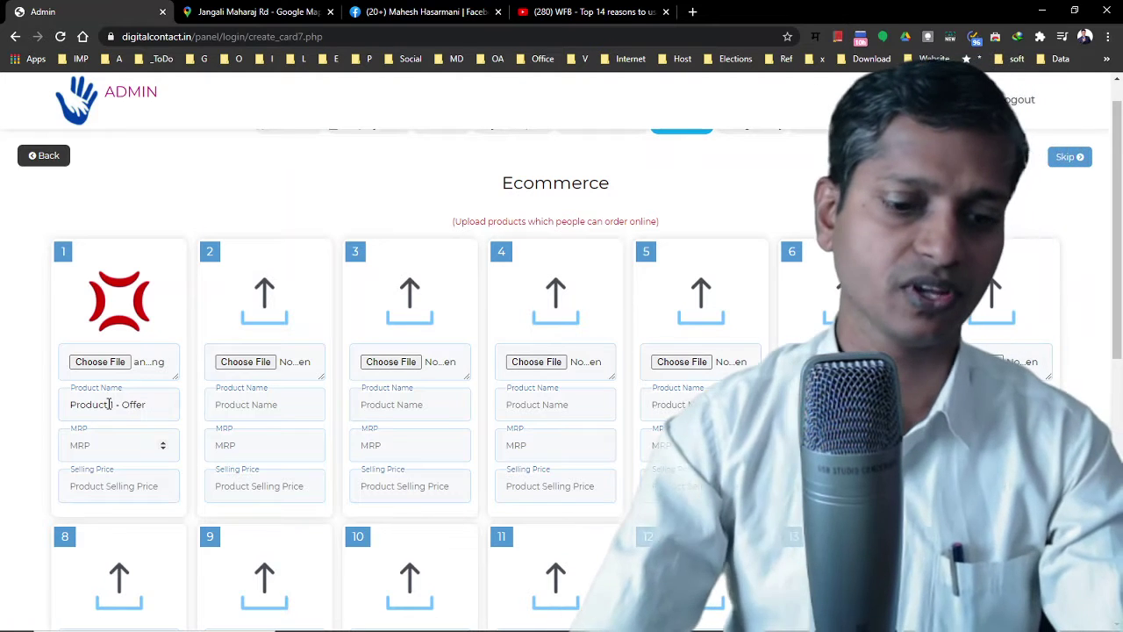
Enter MRP 3000 and selling price 2200, then add the product to the card
key(Tab)
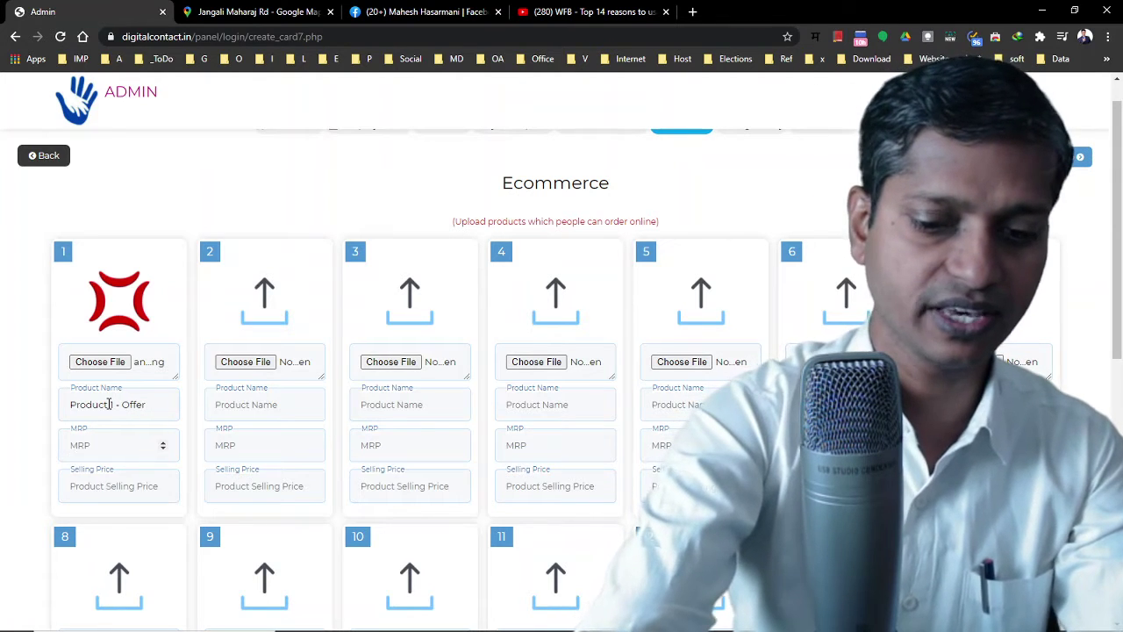
text(3000)
key(Tab)
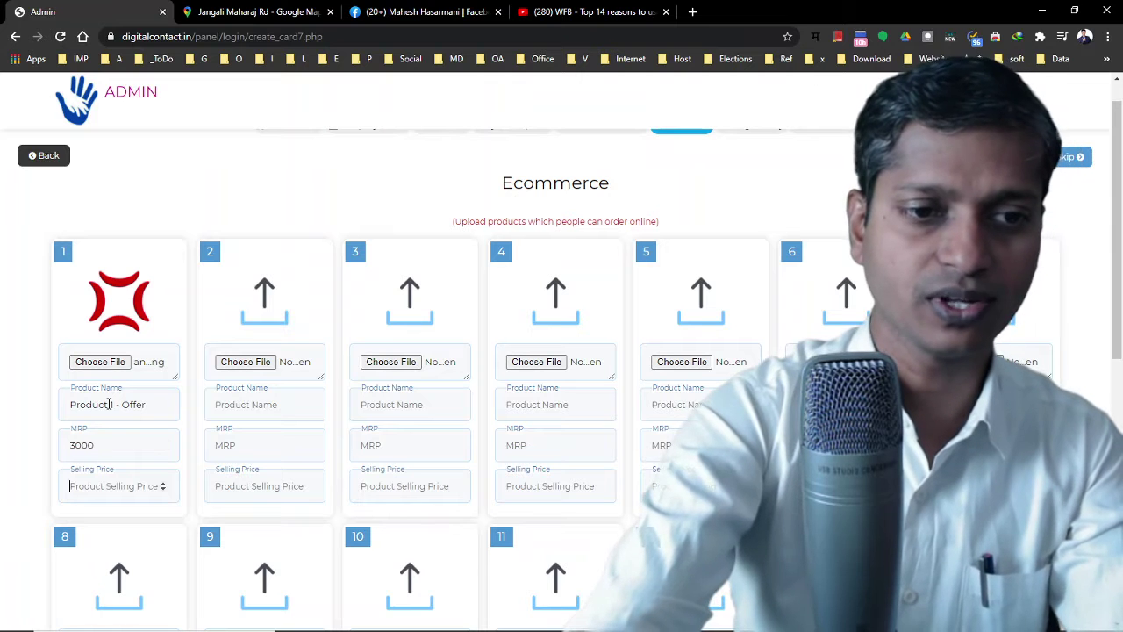
text(2200)
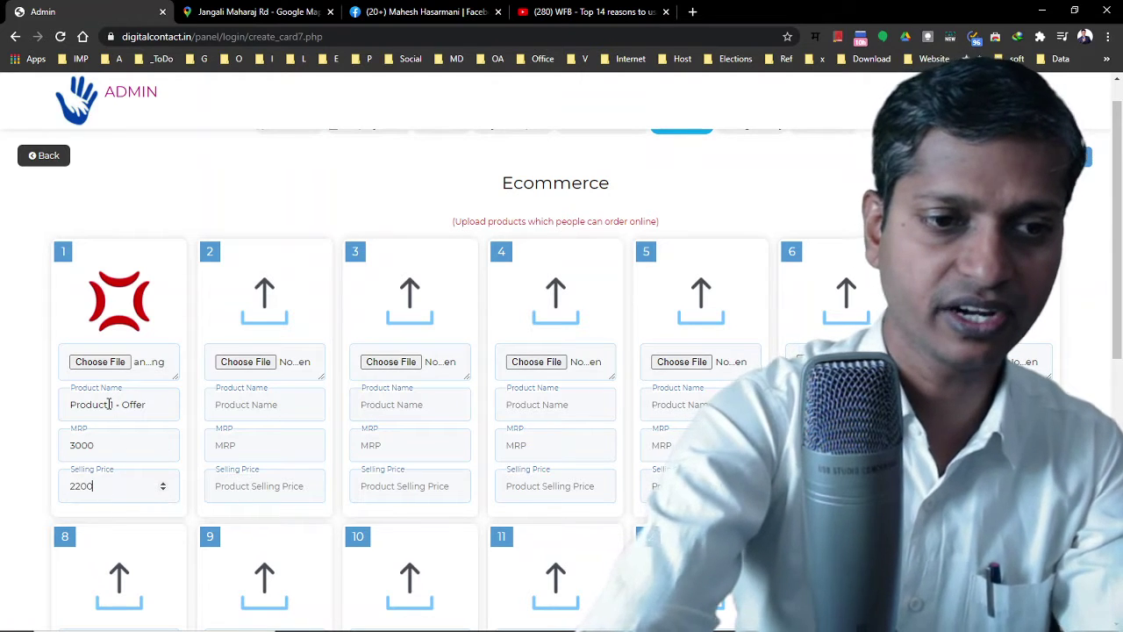
scroll(235, 403, down, 2)
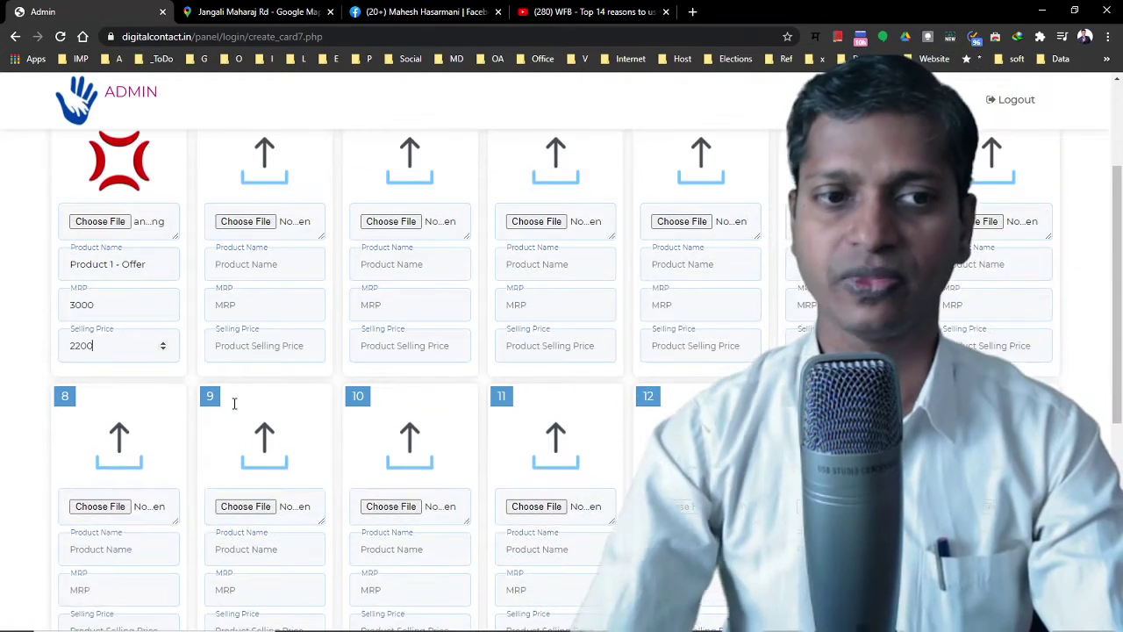
scroll(462, 358, down, 3)
scroll(462, 359, down, 2)
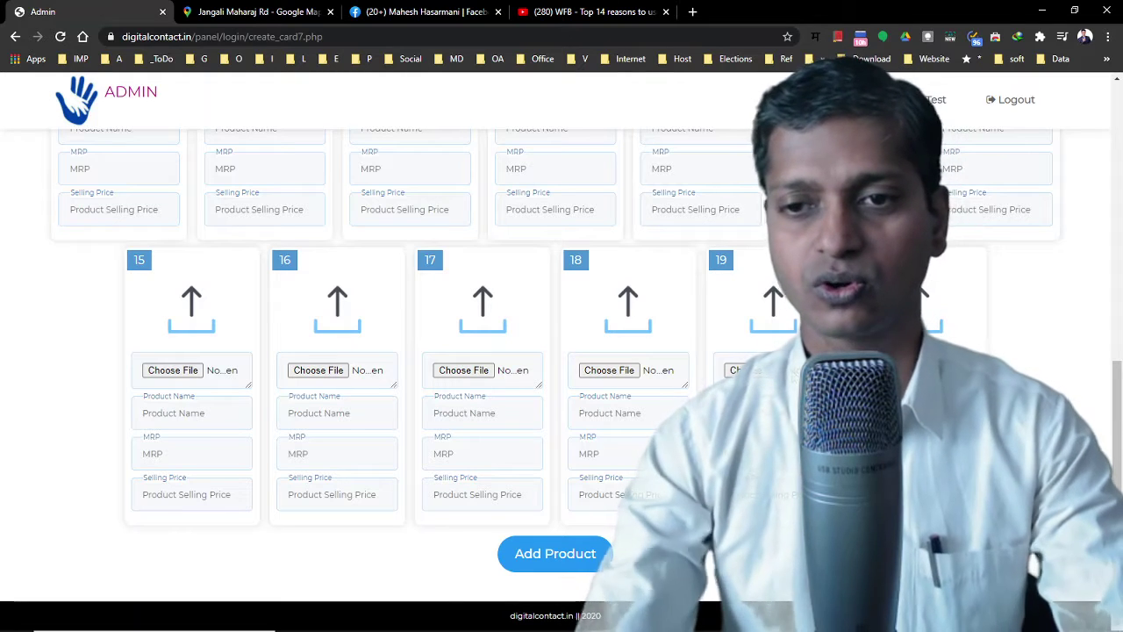
click(530, 553)
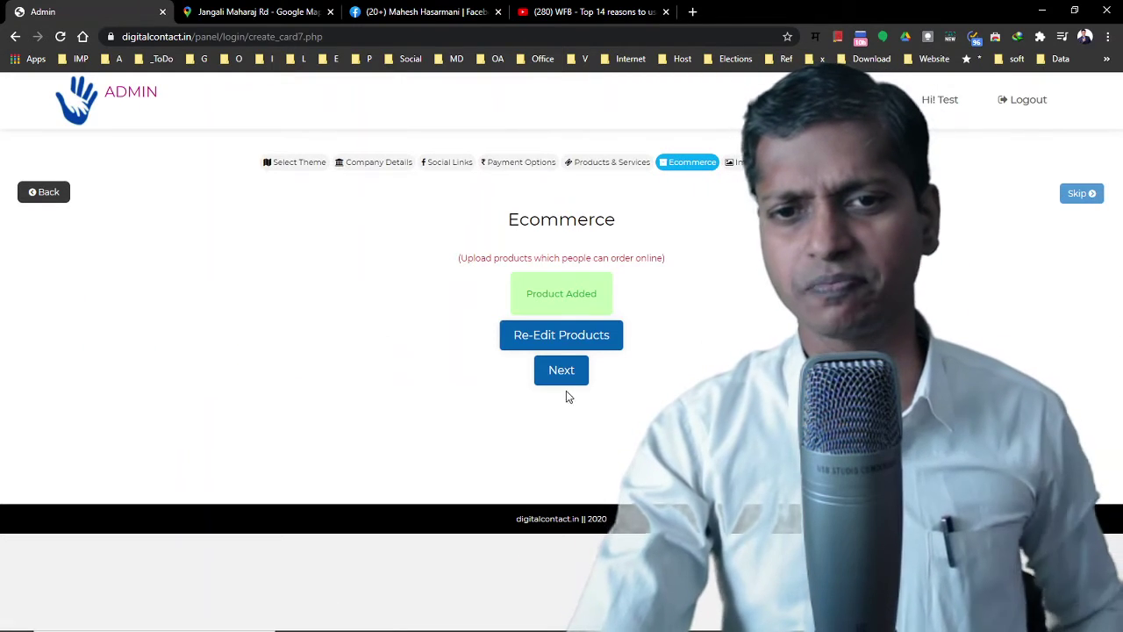
Upload the SC Smart Club Meeting image from _ Square Image Ads to gallery slot 1 and preview the card
click(565, 372)
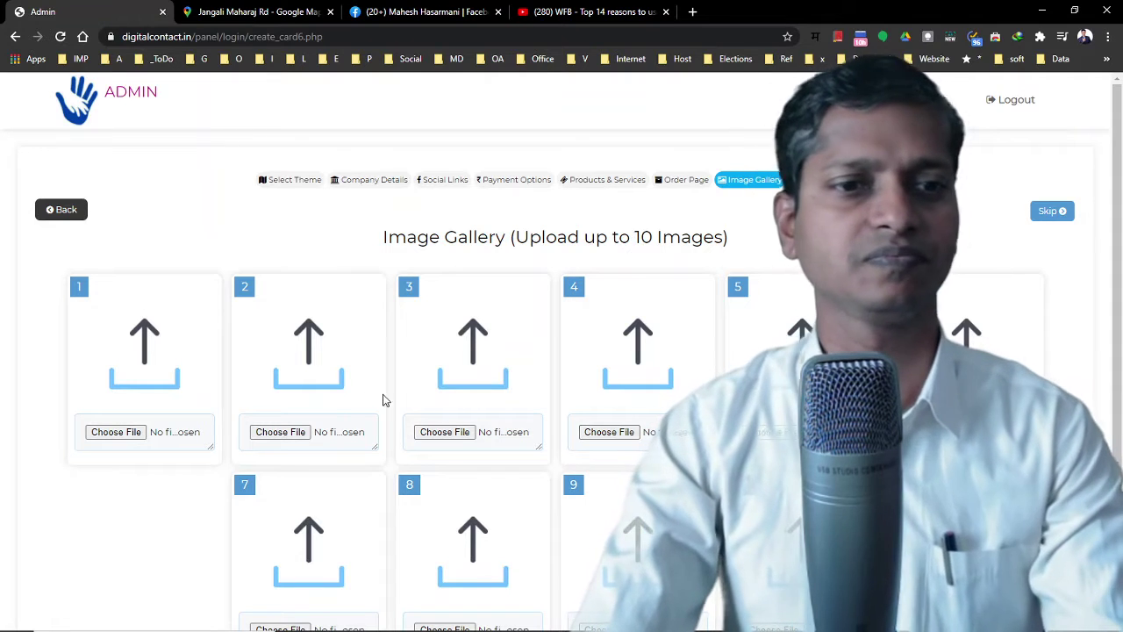
click(123, 434)
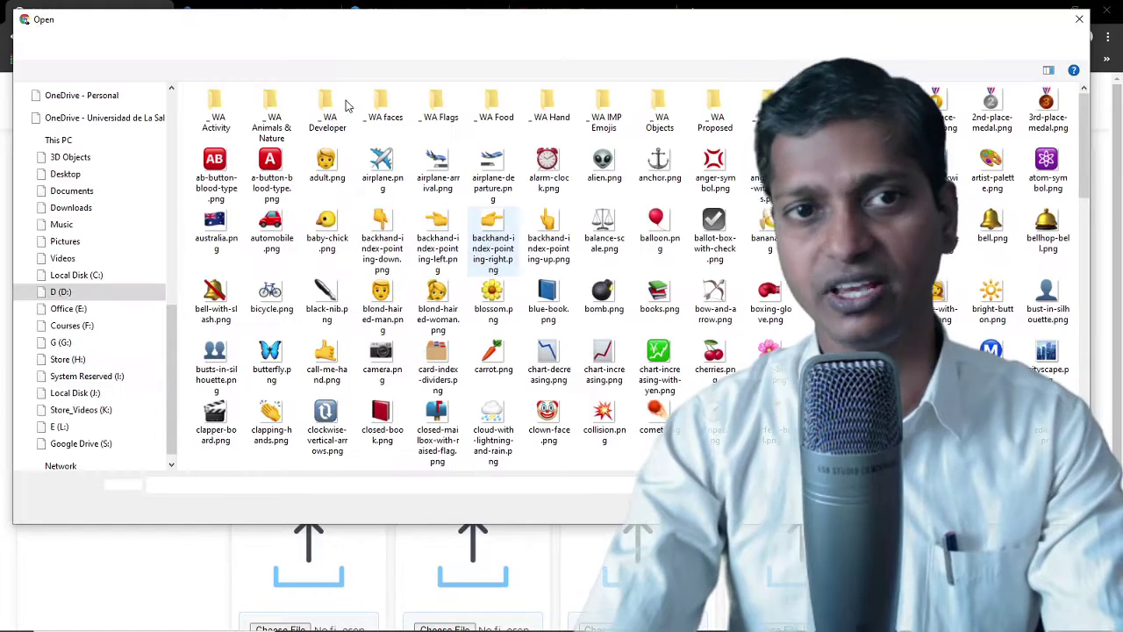
click(216, 44)
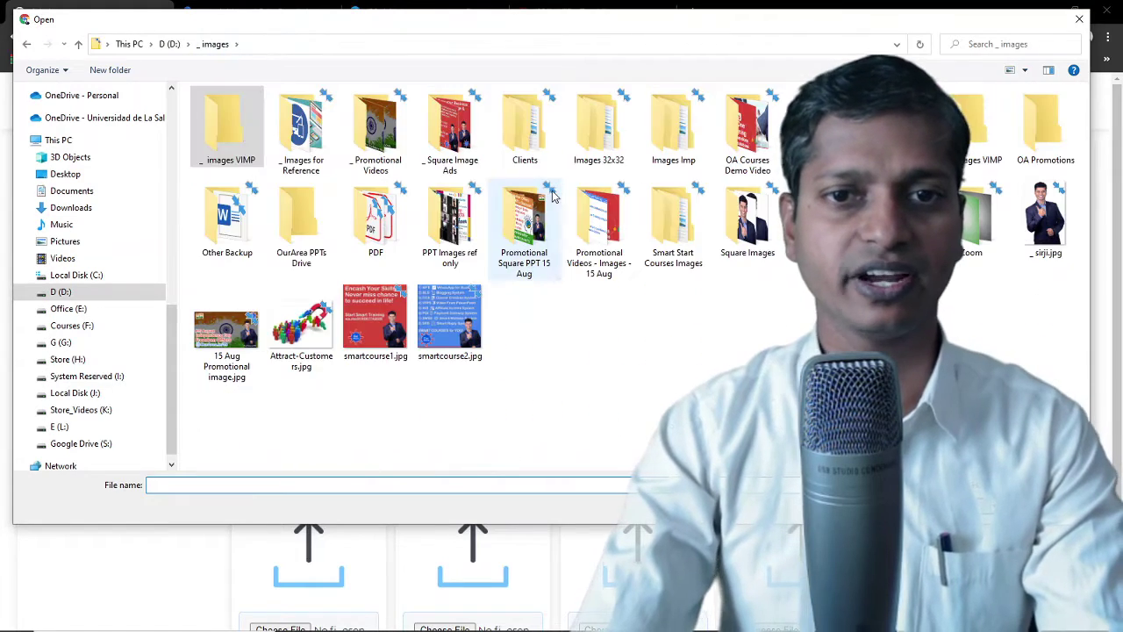
double_click(450, 139)
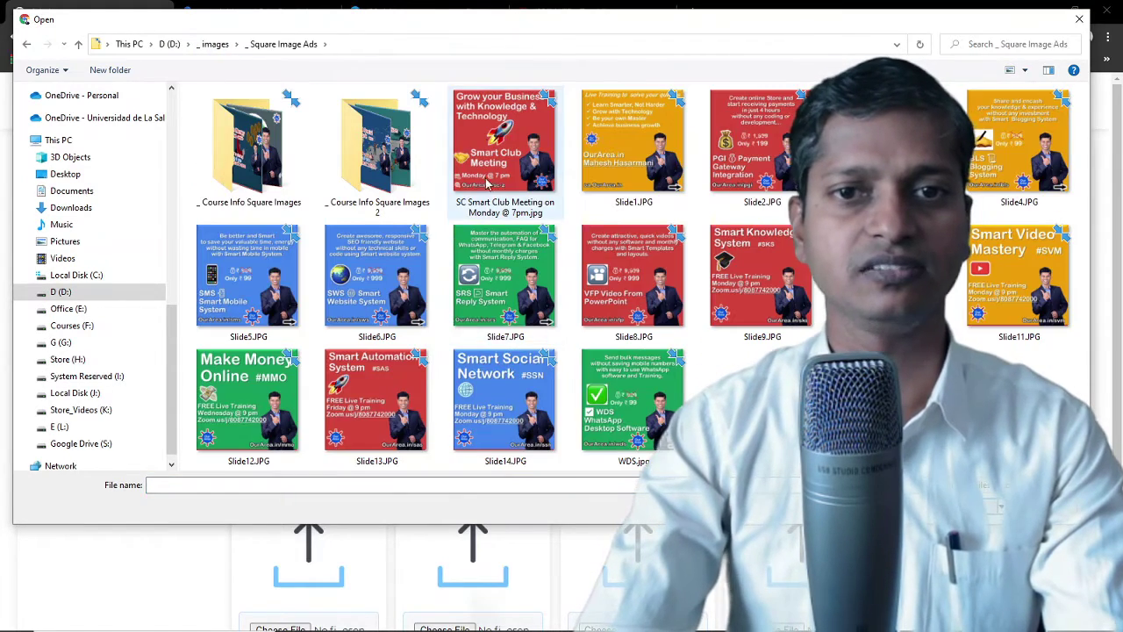
double_click(488, 181)
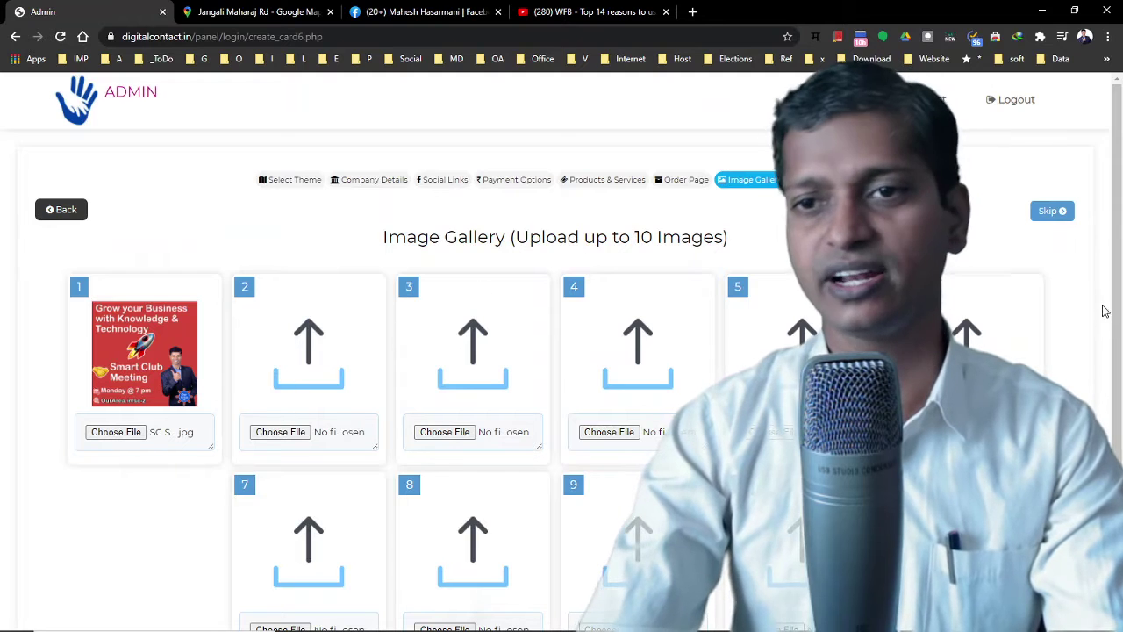
scroll(424, 305, down, 2)
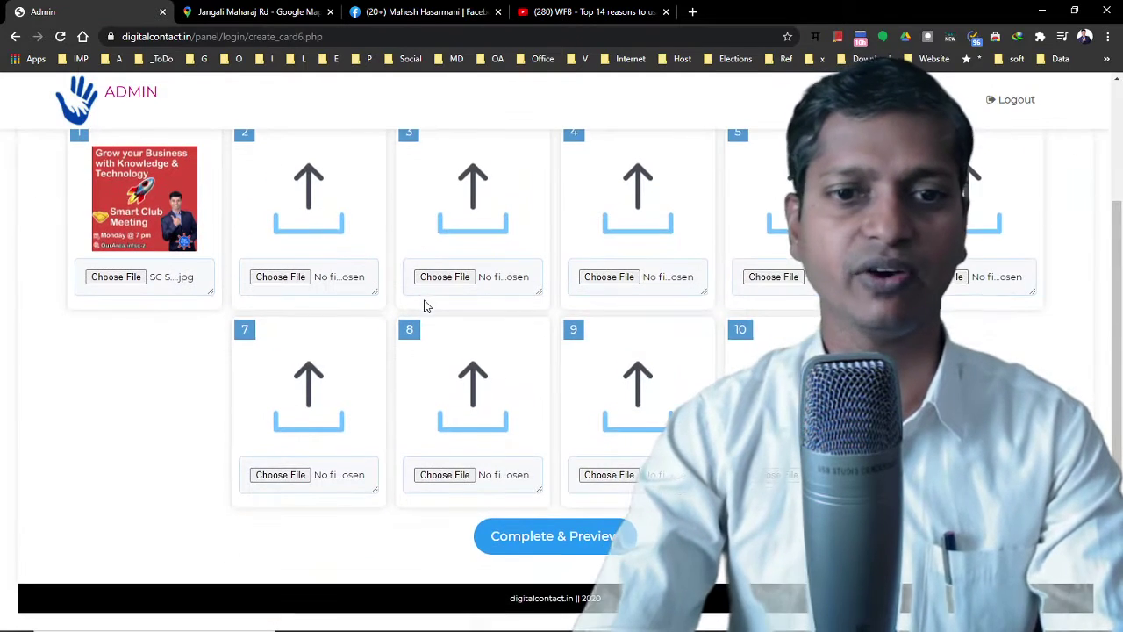
click(522, 534)
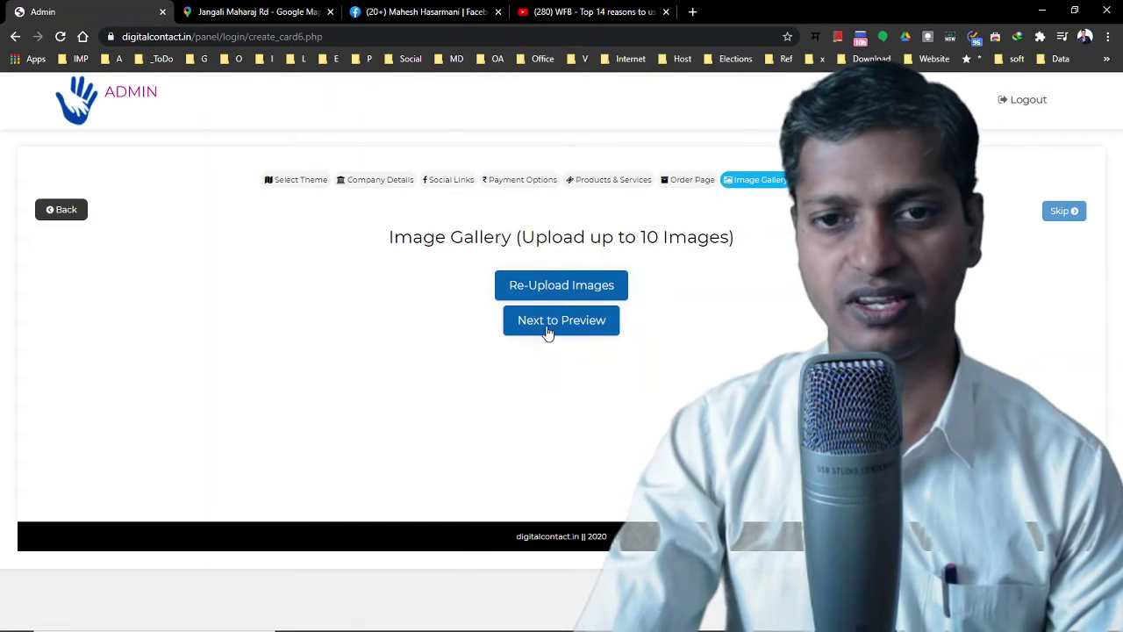
click(556, 329)
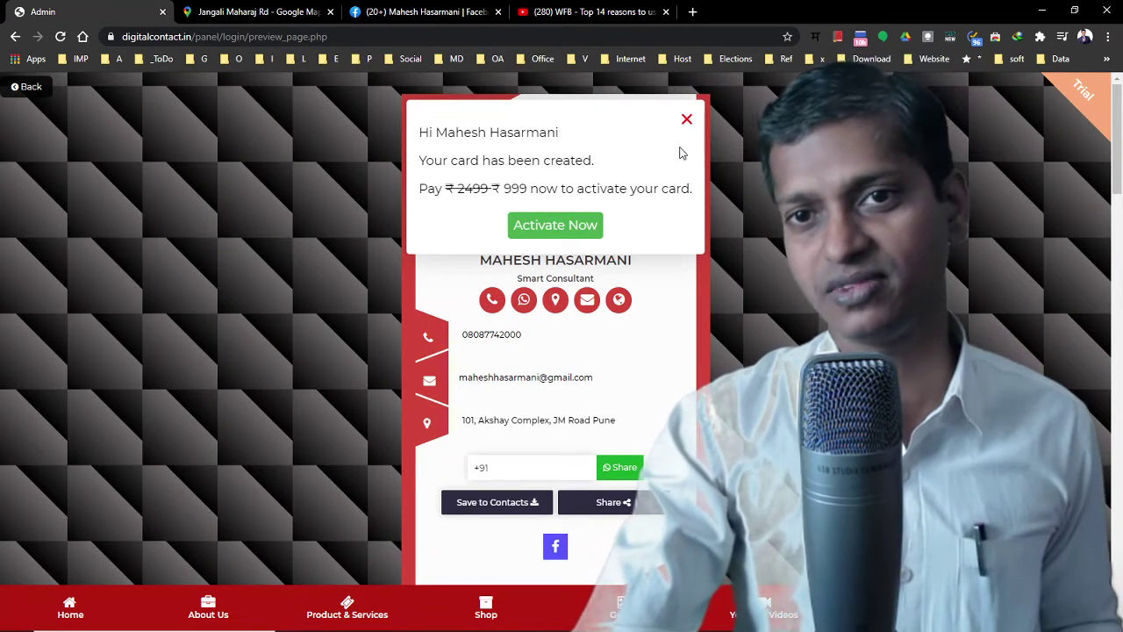
Close the card-created popup, scroll through the card and open its location in Google Maps
click(756, 154)
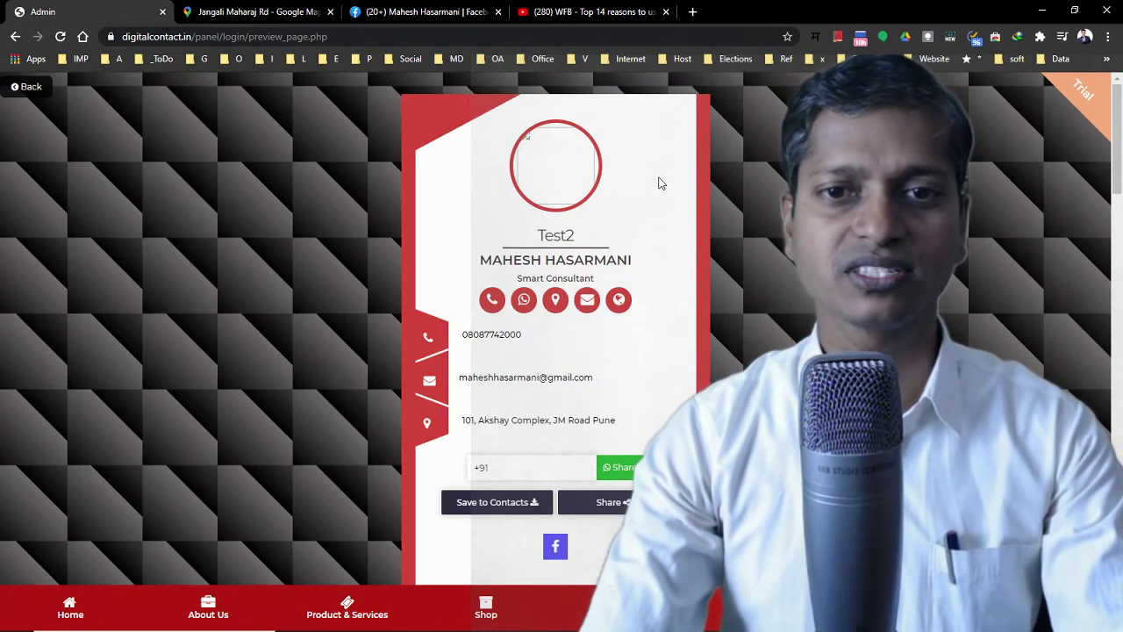
scroll(659, 181, down, 1)
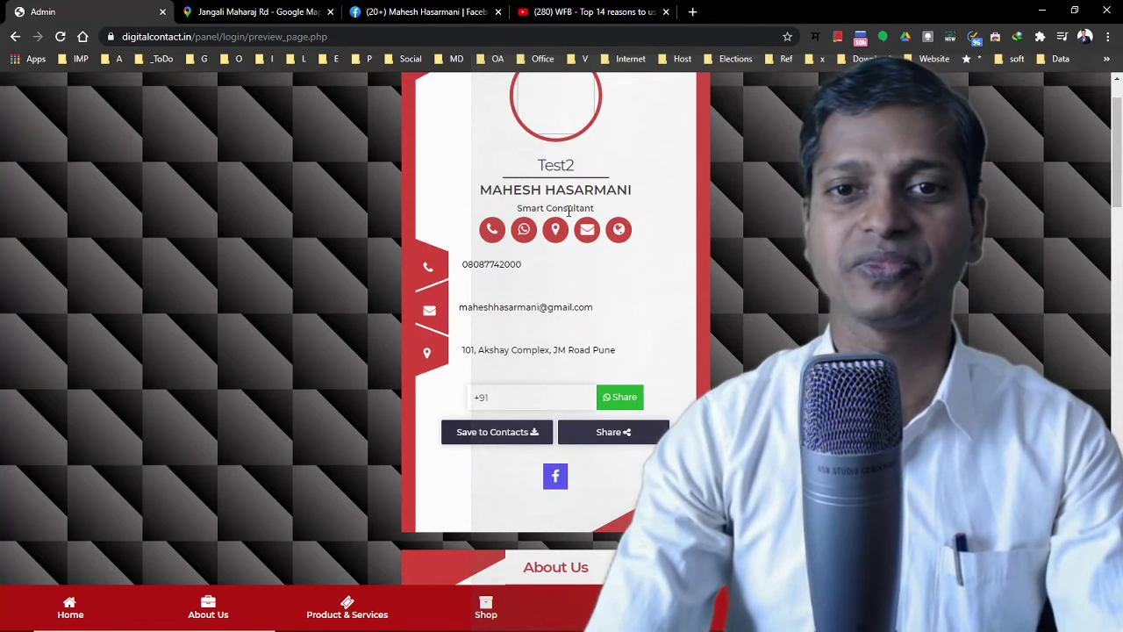
scroll(550, 244, up, 1)
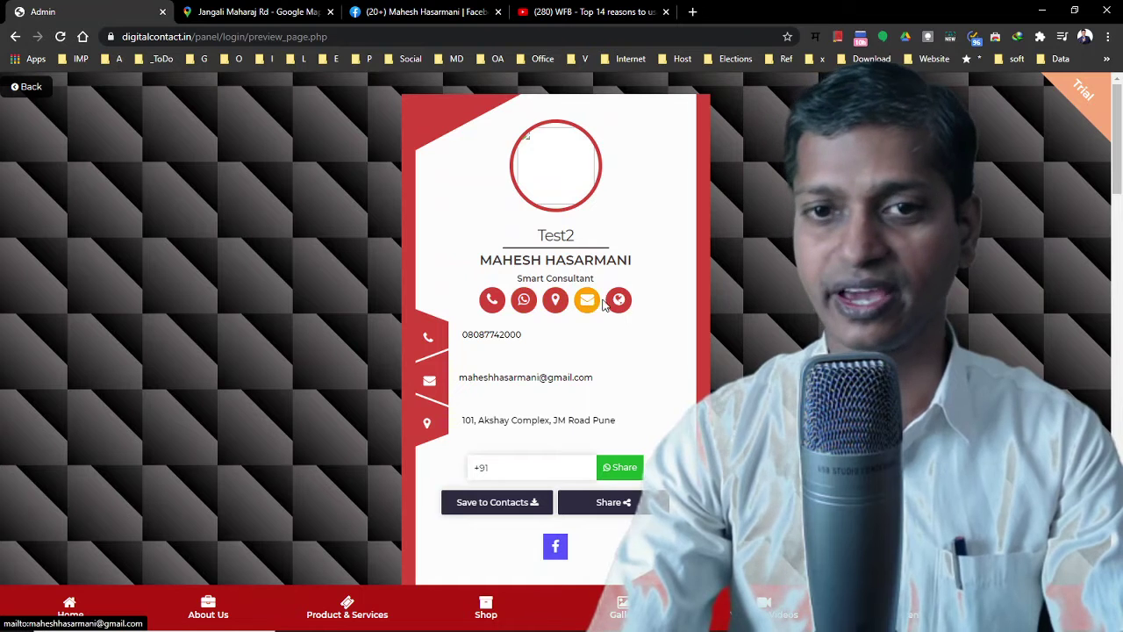
click(559, 302)
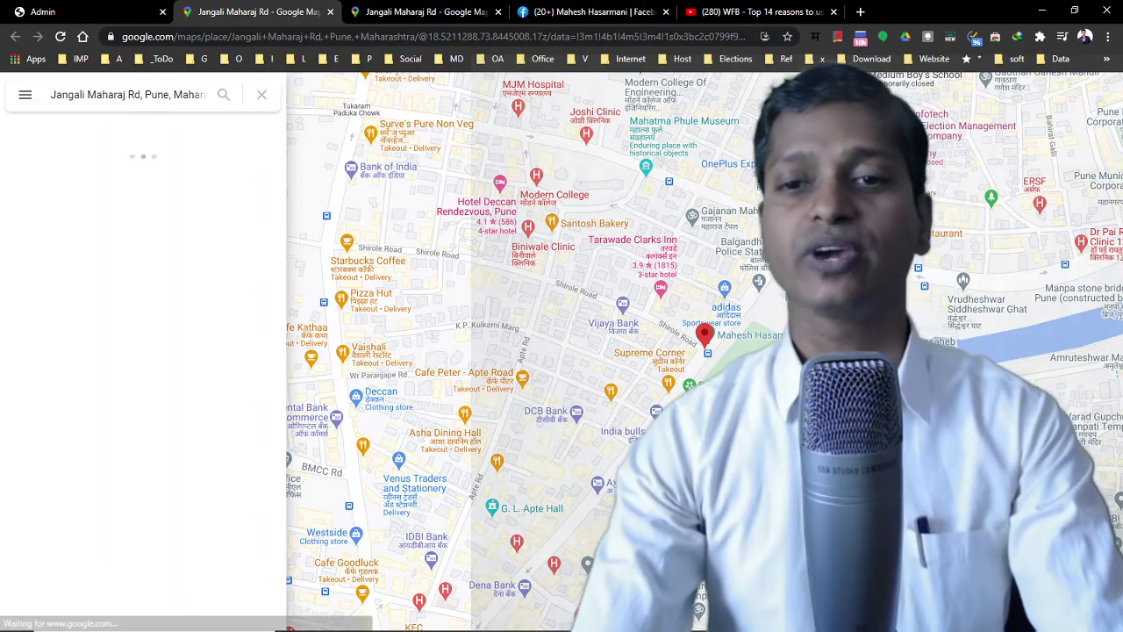
Close the Maps tab and test the card's website link, returning to the preview
click(330, 11)
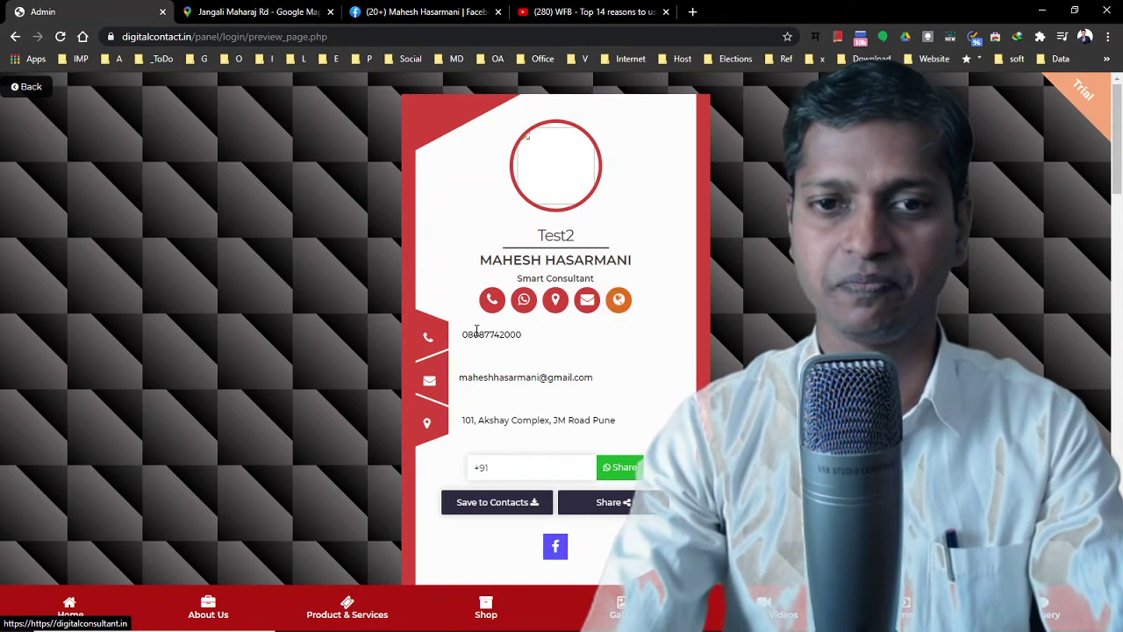
click(617, 301)
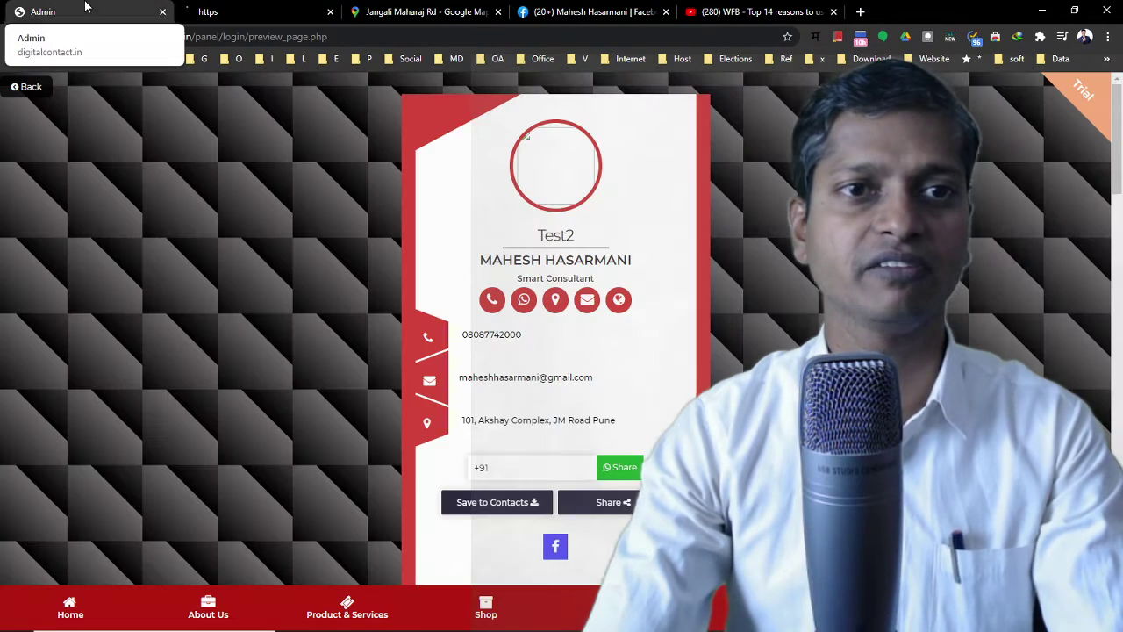
click(85, 8)
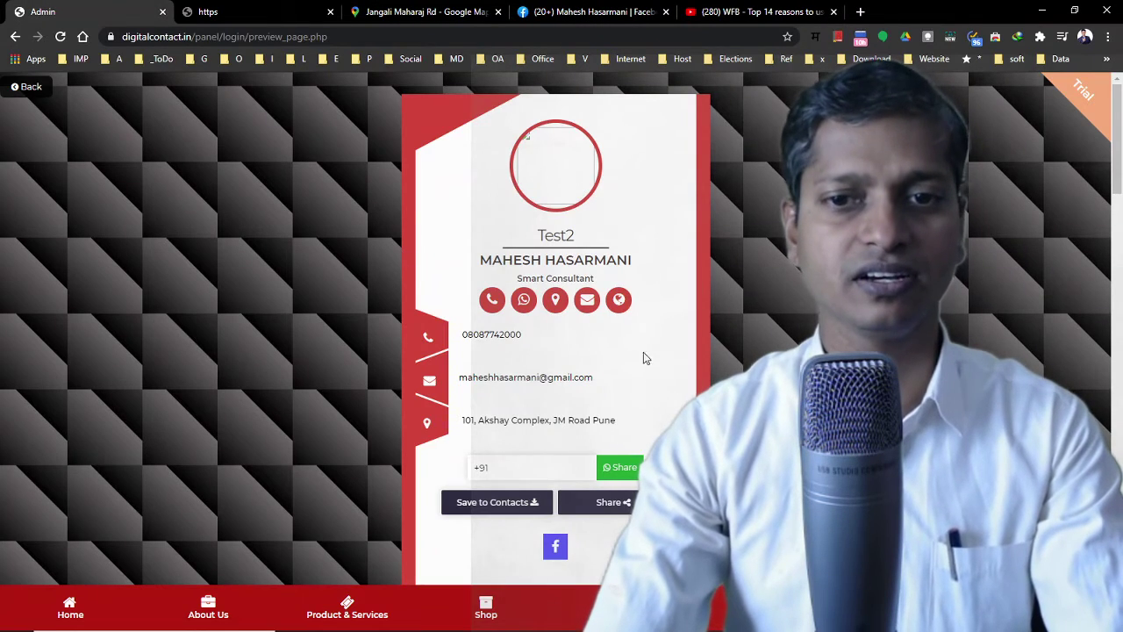
Select the card's phone and address text, then open its Facebook profile link
drag(460, 342, 524, 340)
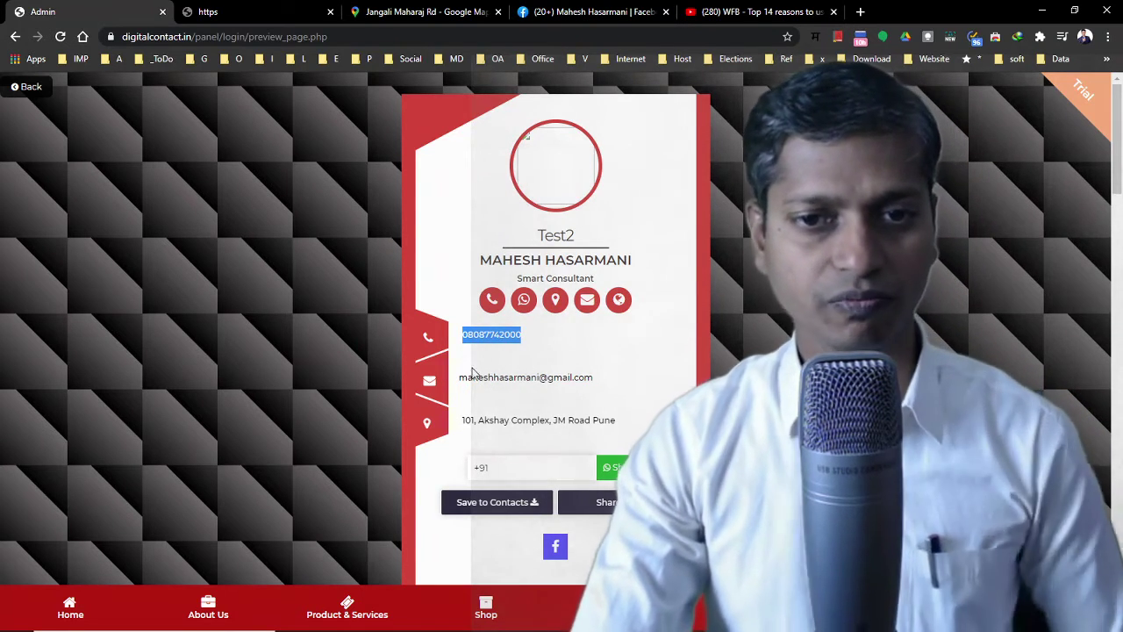
drag(460, 377, 596, 376)
drag(463, 421, 626, 422)
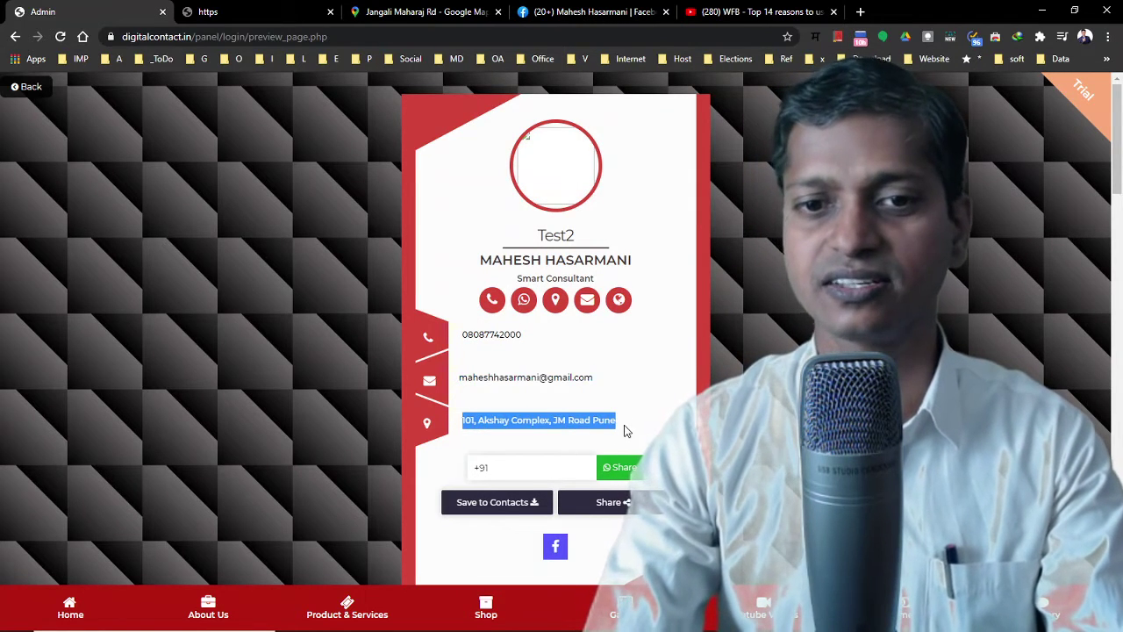
scroll(625, 430, down, 1)
click(502, 397)
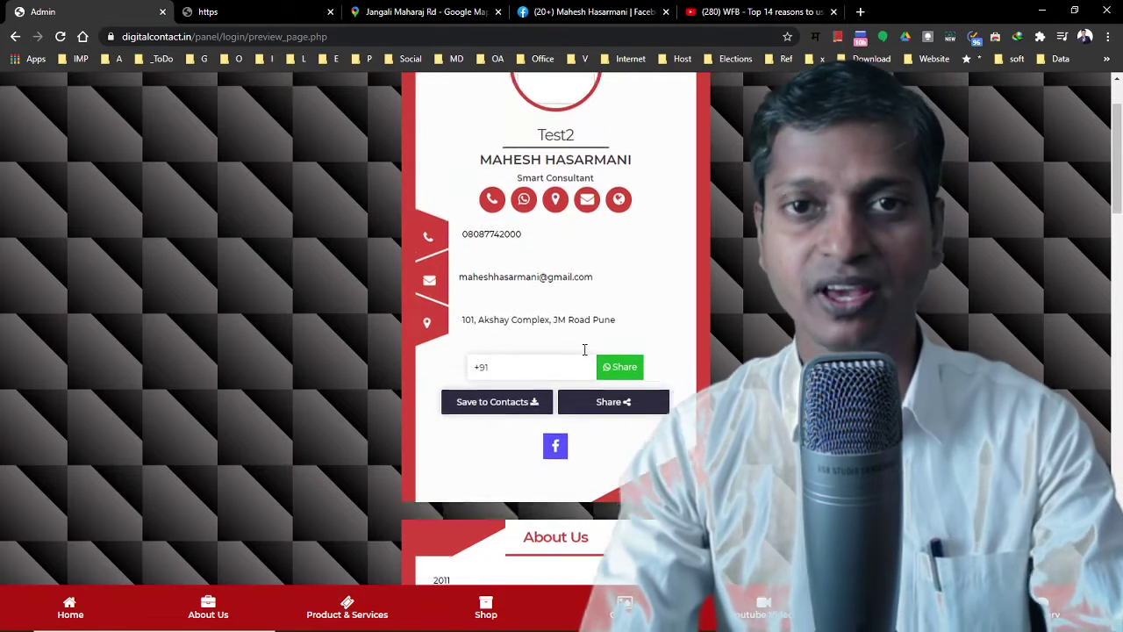
scroll(582, 349, down, 1)
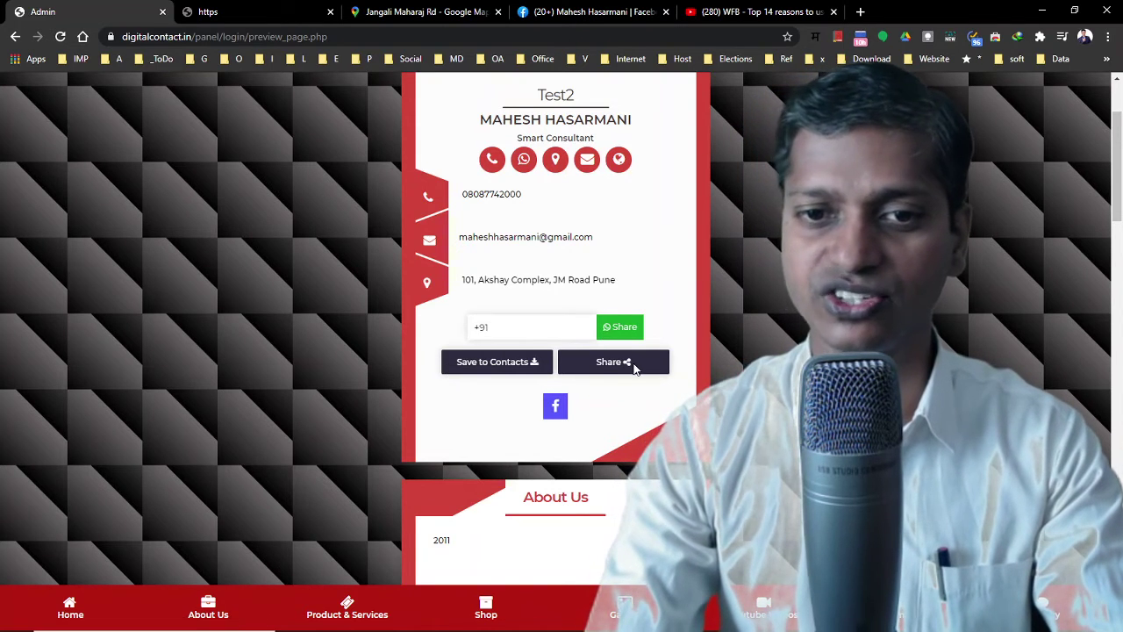
scroll(570, 362, down, 1)
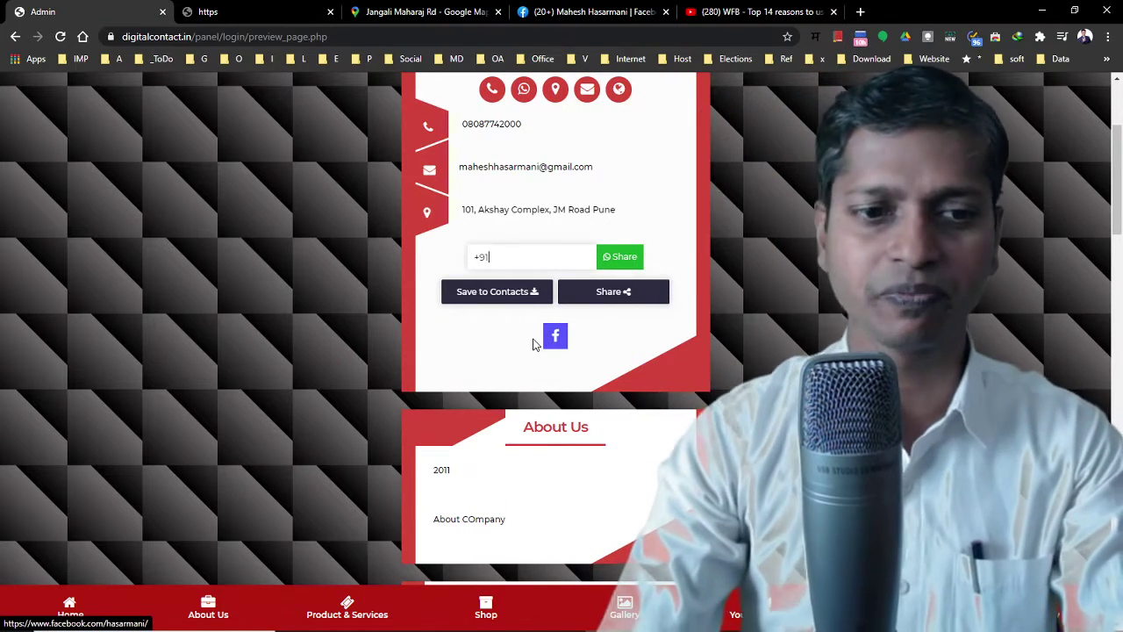
click(545, 344)
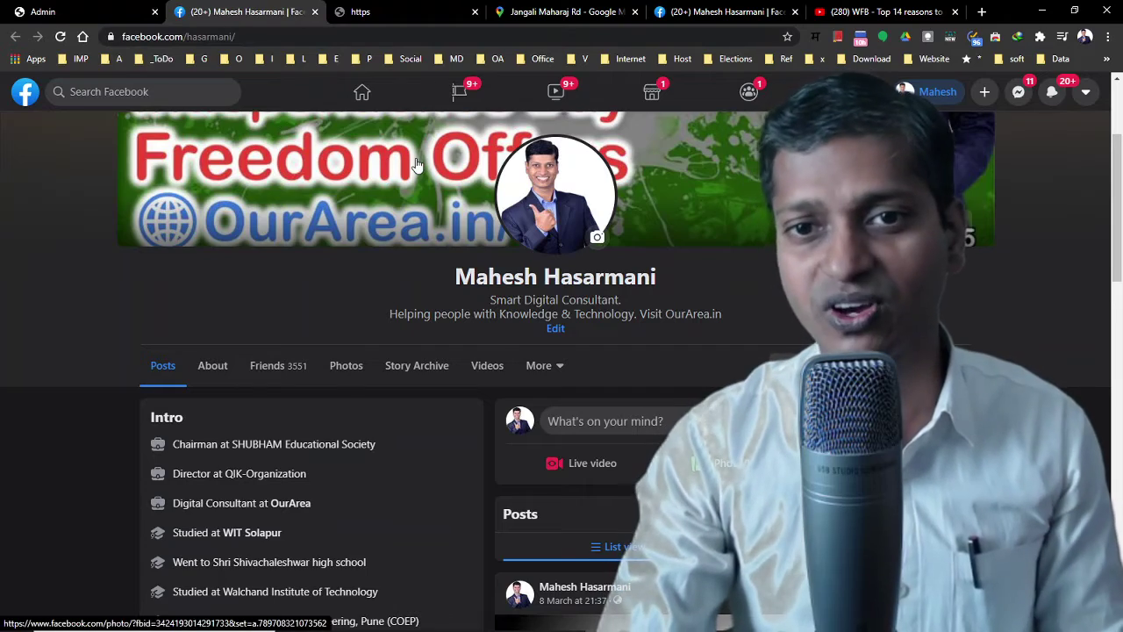
Scroll the linked Facebook profile, then return to the card preview's About Us and Shop Online
scroll(474, 182, down, 7)
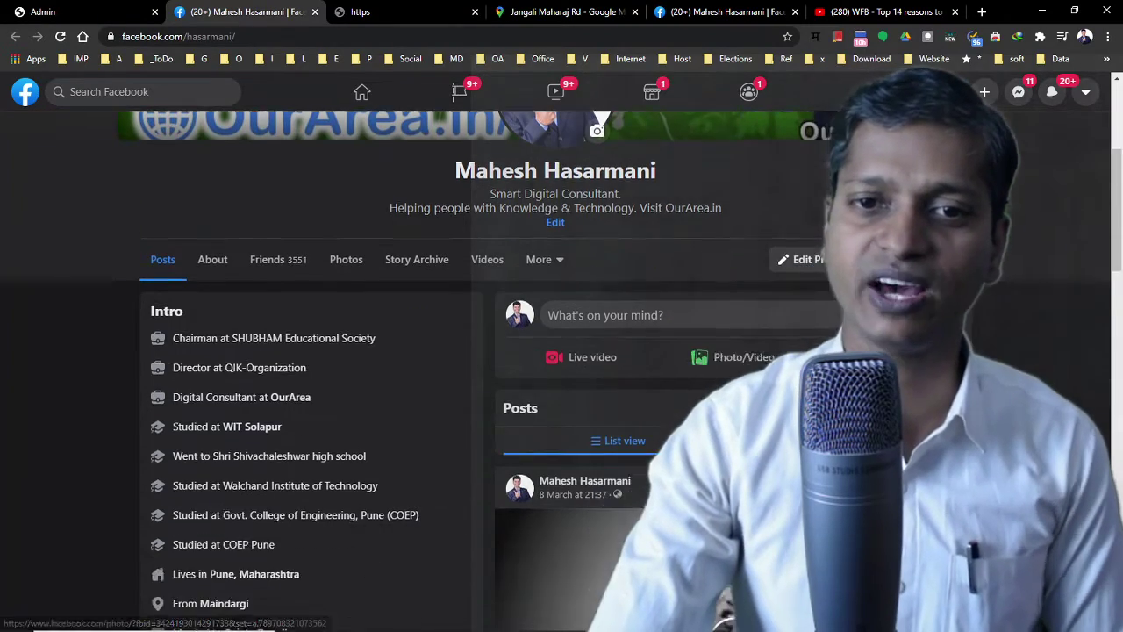
scroll(513, 184, up, 2)
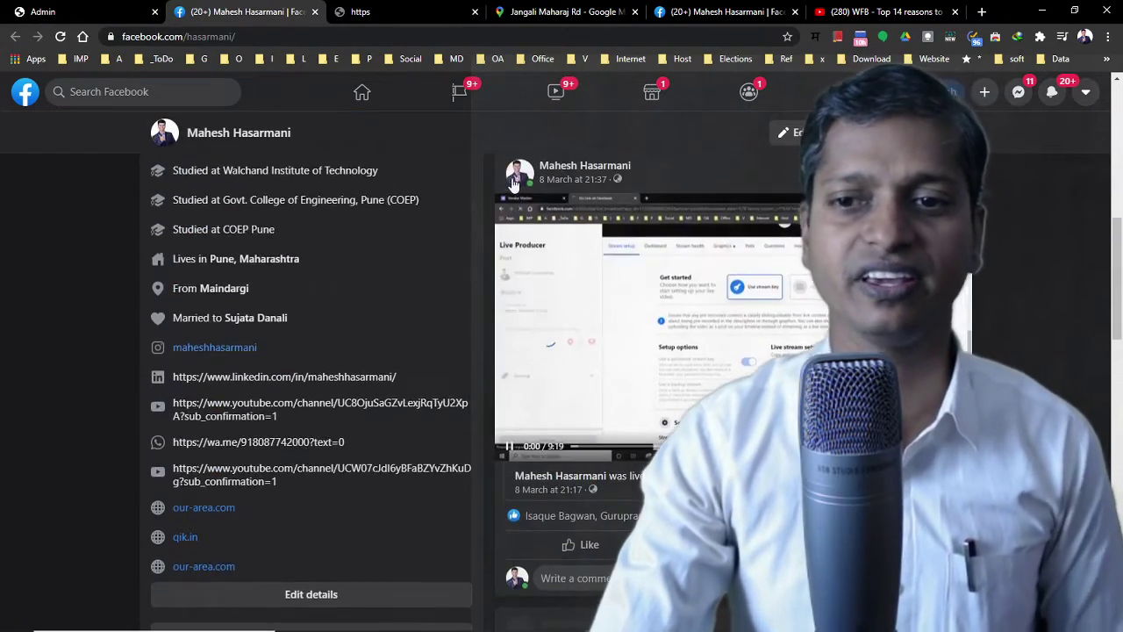
click(117, 14)
scroll(527, 312, down, 3)
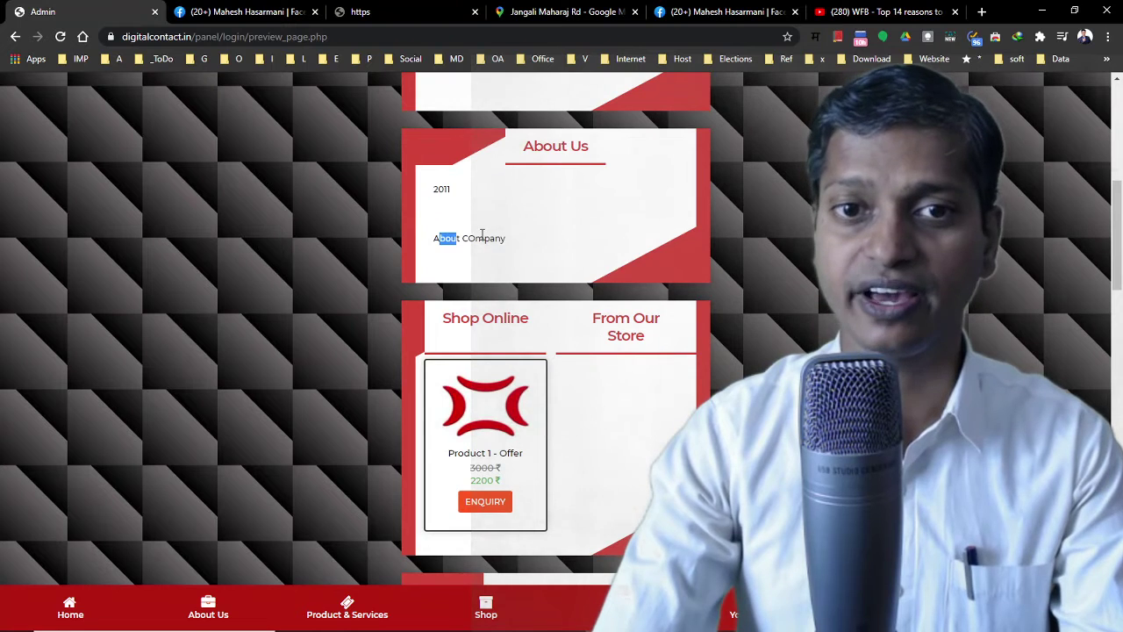
Inspect the Product 1 - Offer price text in the card preview's offer section
drag(481, 235, 556, 245)
scroll(553, 250, down, 2)
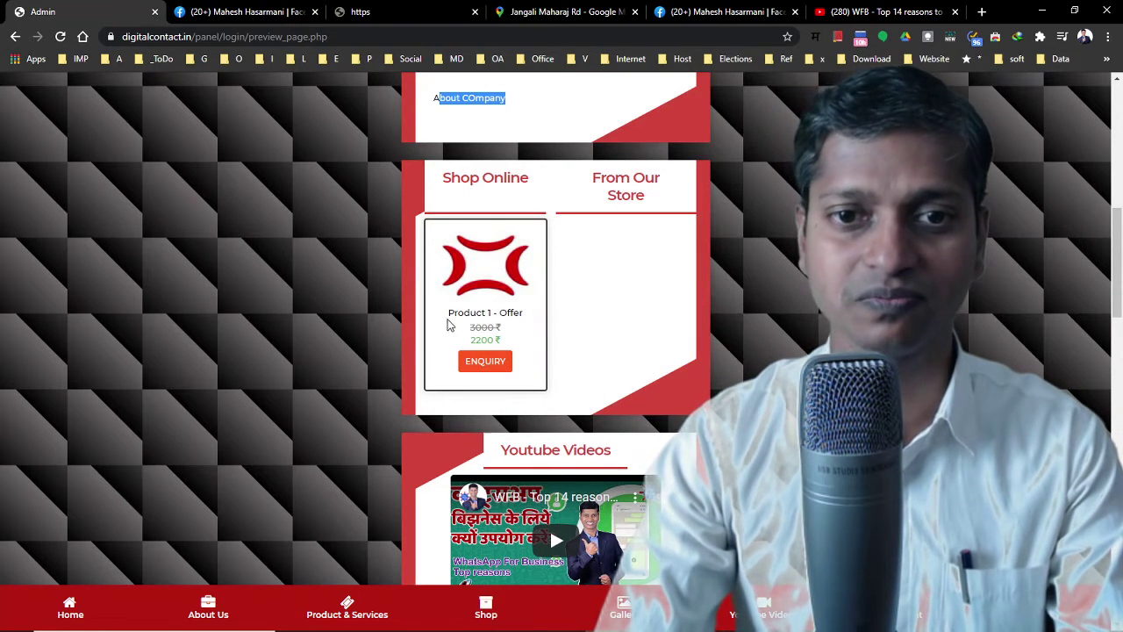
drag(447, 313, 526, 349)
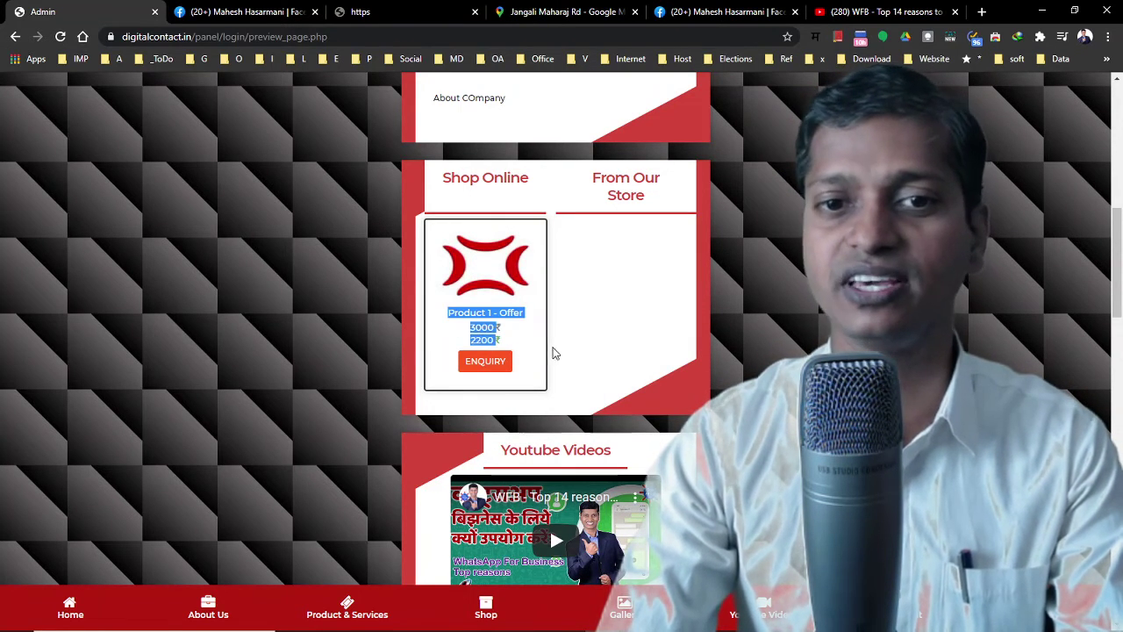
click(536, 333)
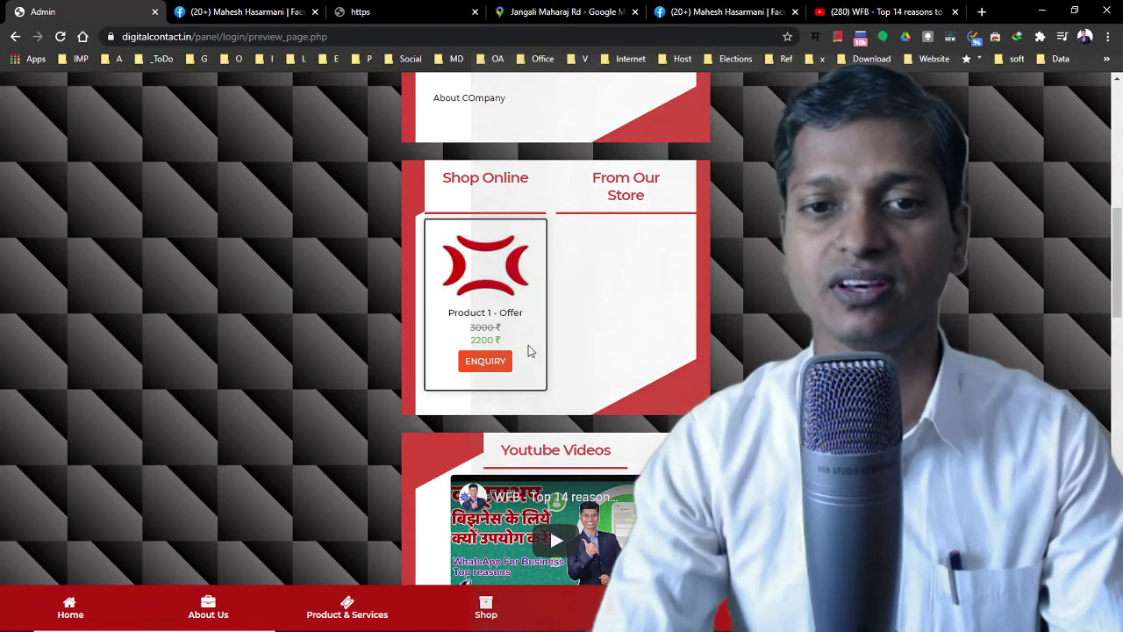
Scroll through the YouTube video, Products & Services, Image Gallery, payment QR code and Contact Us form
scroll(531, 338, down, 2)
scroll(539, 317, down, 1)
scroll(532, 318, up, 7)
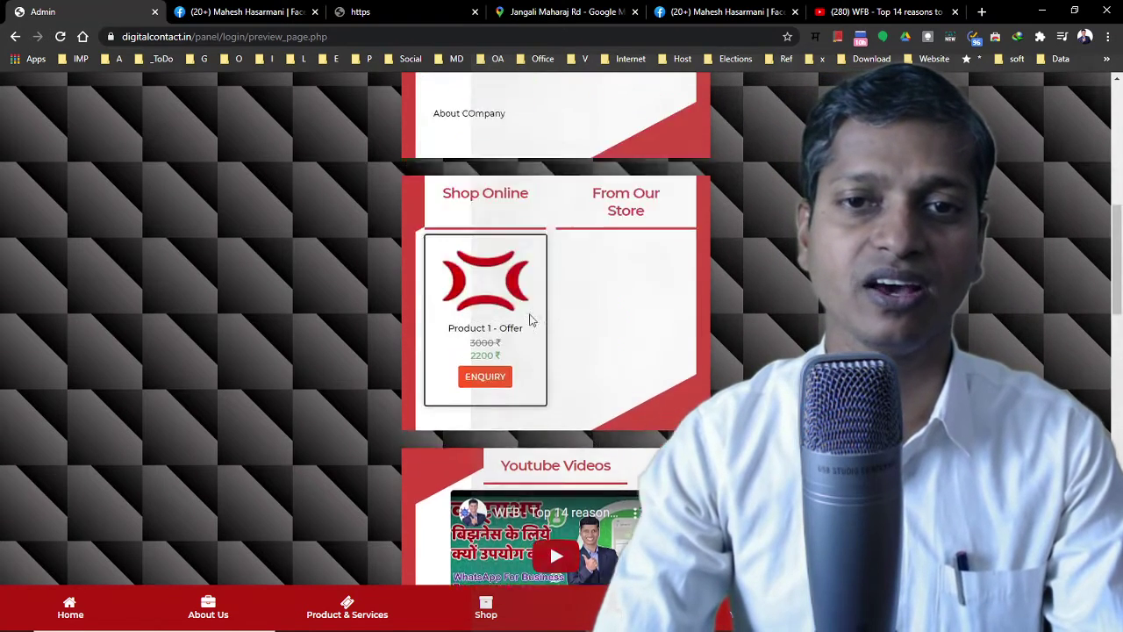
scroll(529, 317, down, 8)
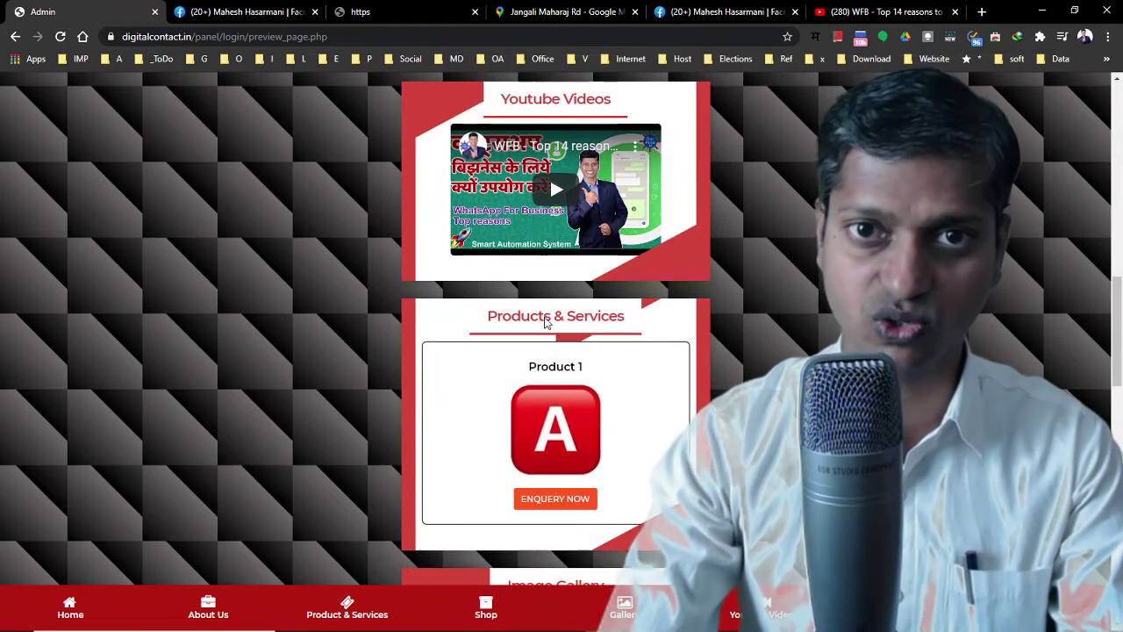
scroll(535, 358, up, 4)
scroll(518, 358, down, 6)
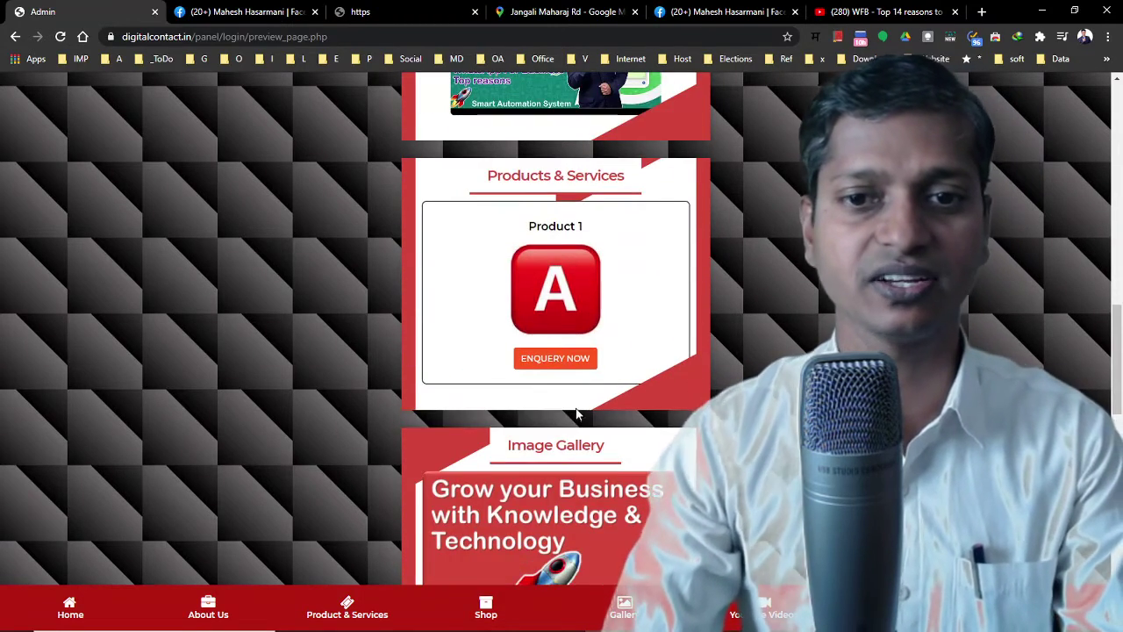
scroll(576, 415, down, 2)
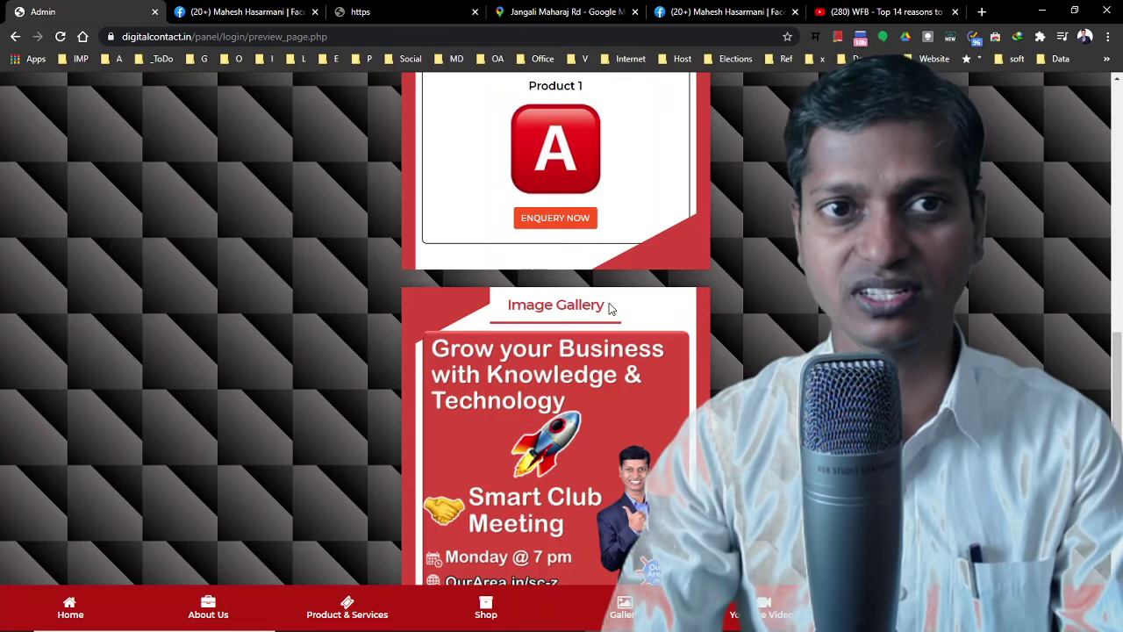
scroll(551, 373, down, 7)
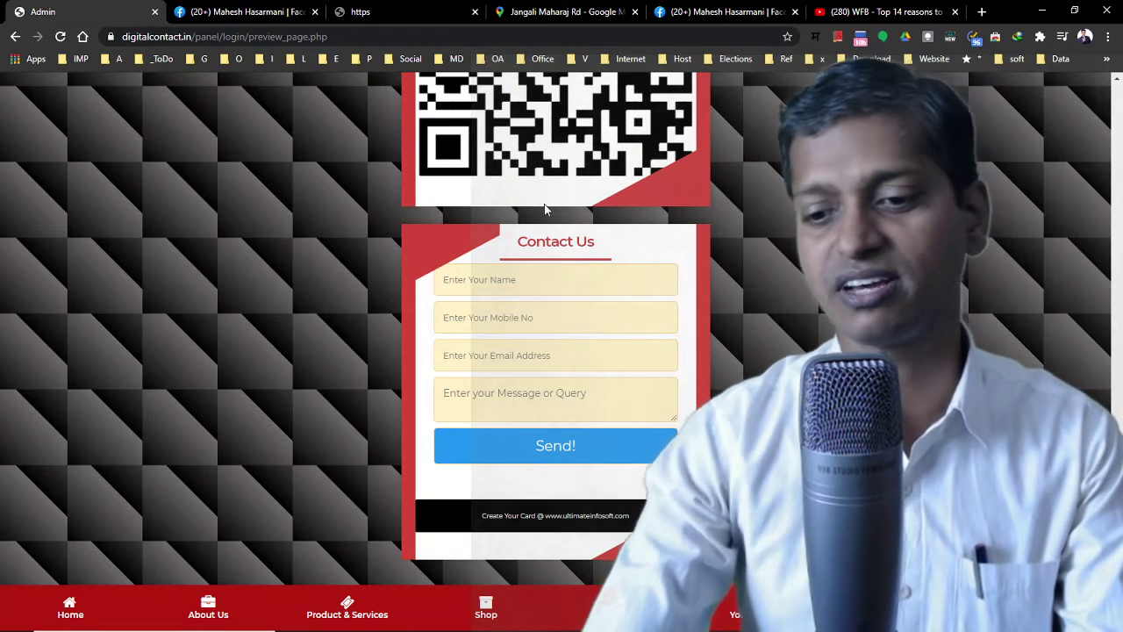
scroll(542, 206, up, 15)
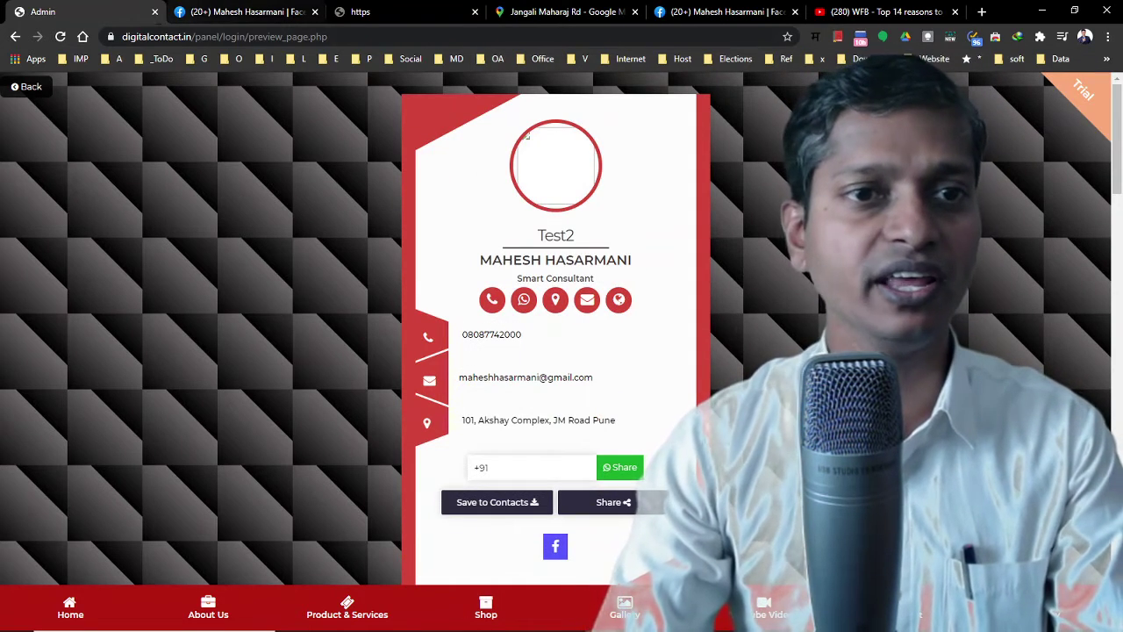
Open the published test2 card in a new tab from the card list and reload it
click(29, 88)
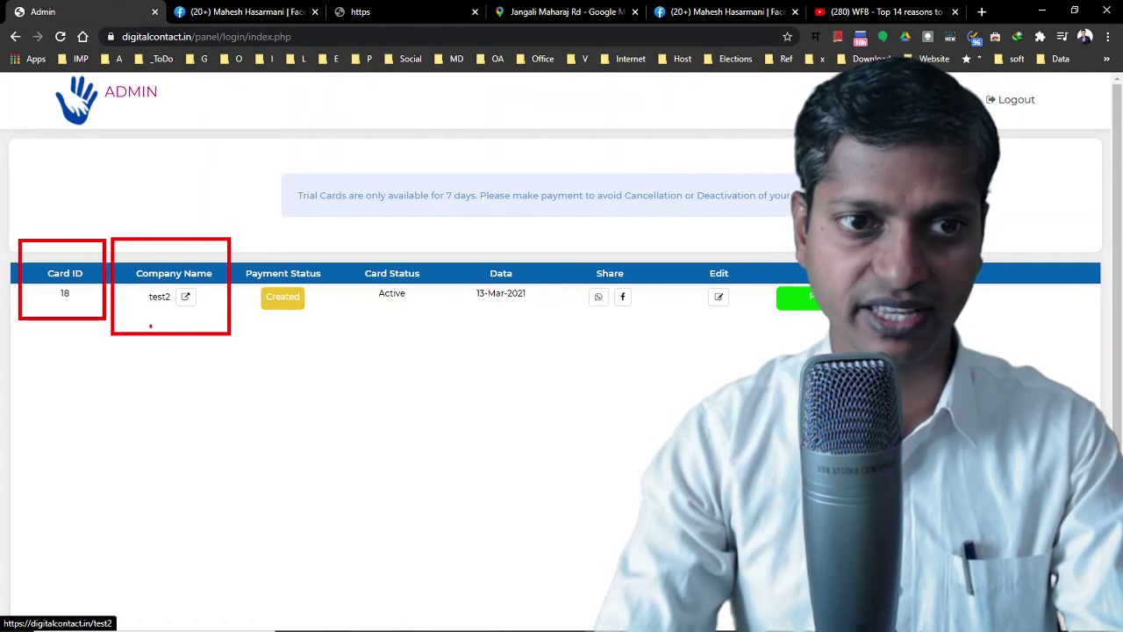
key(Escape)
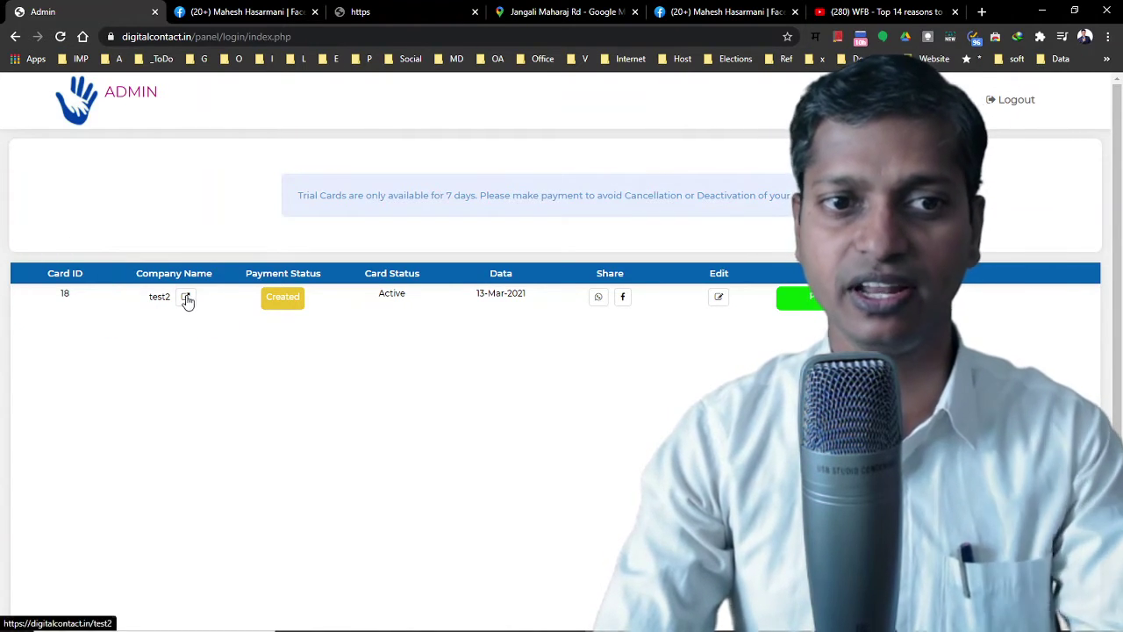
click(187, 298)
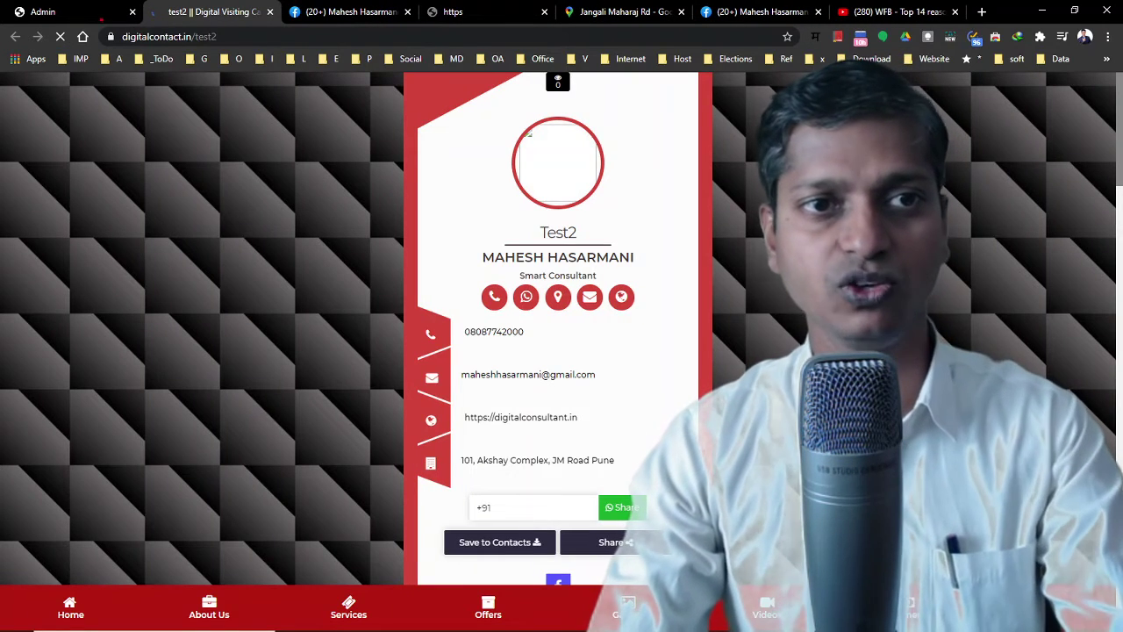
drag(83, 15, 275, 81)
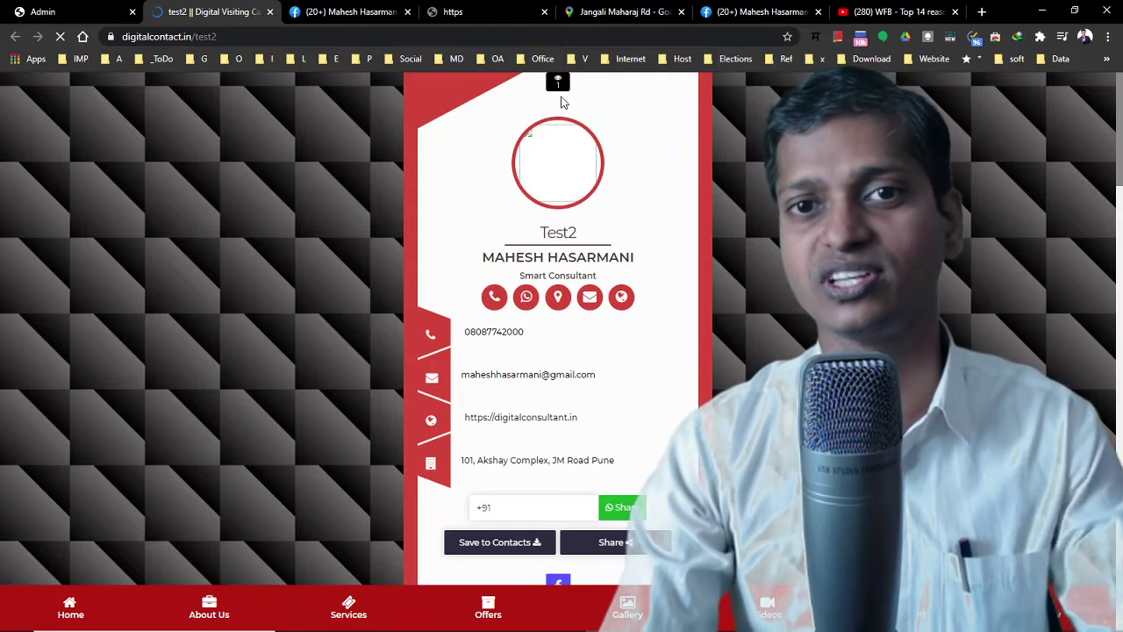
click(60, 38)
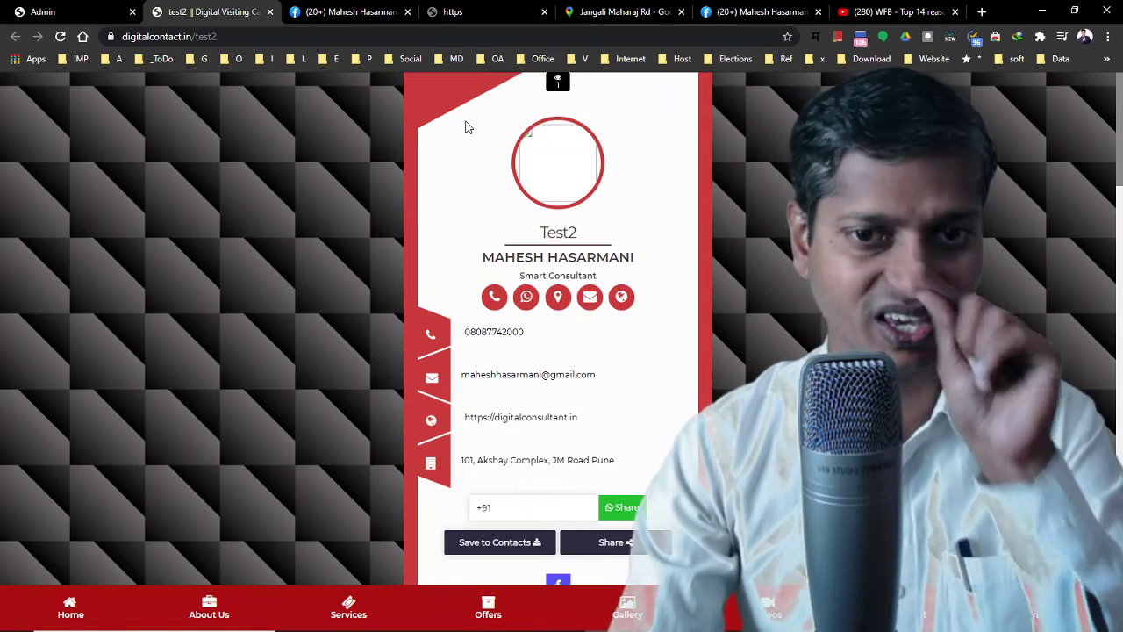
Visit About Us, Products & Services, Special Offers, Image Gallery and Payment Info via the bottom menu
click(213, 616)
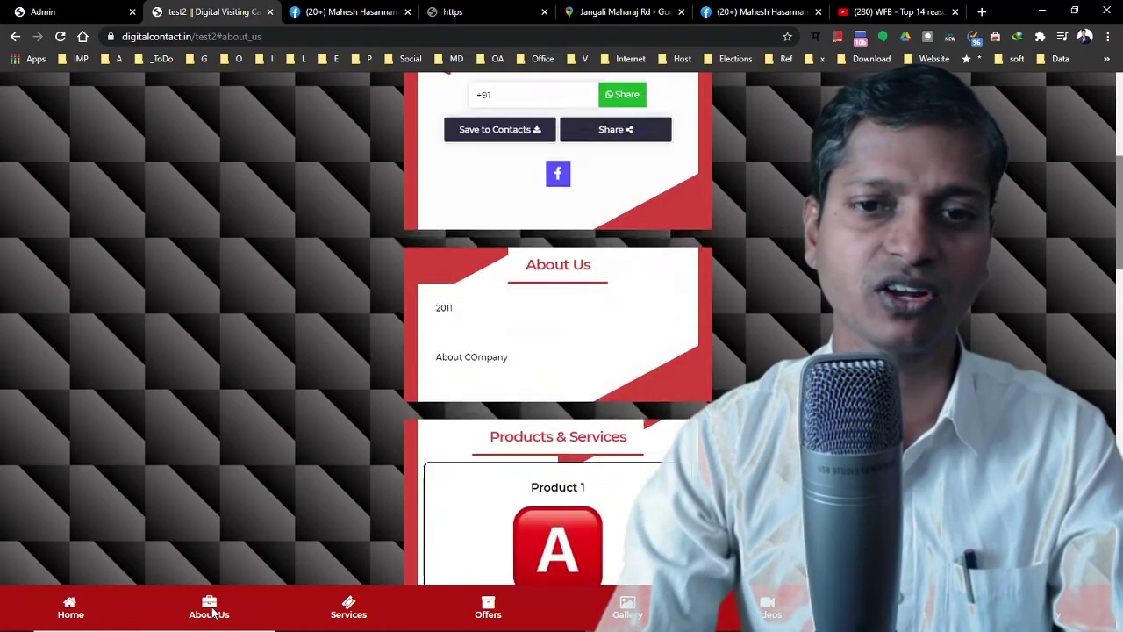
click(346, 615)
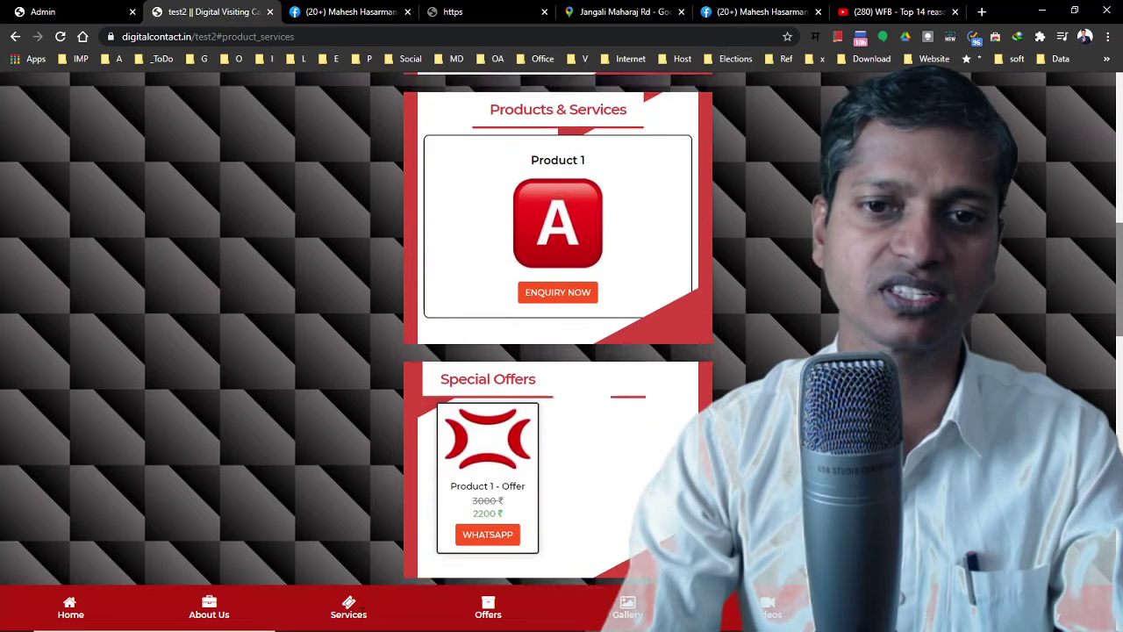
click(489, 615)
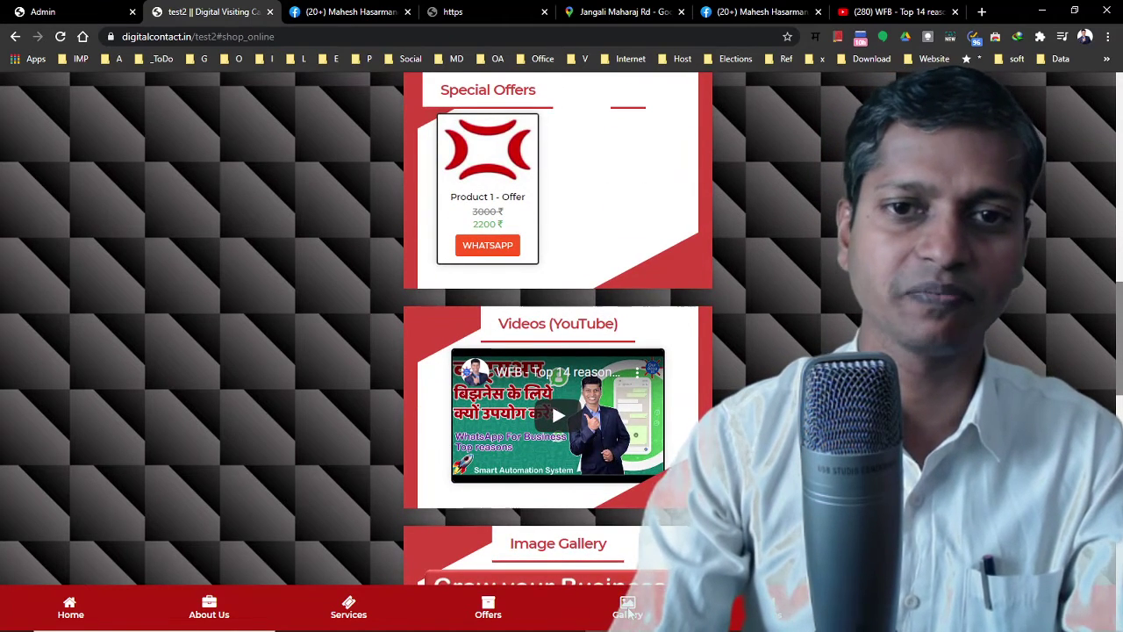
click(627, 612)
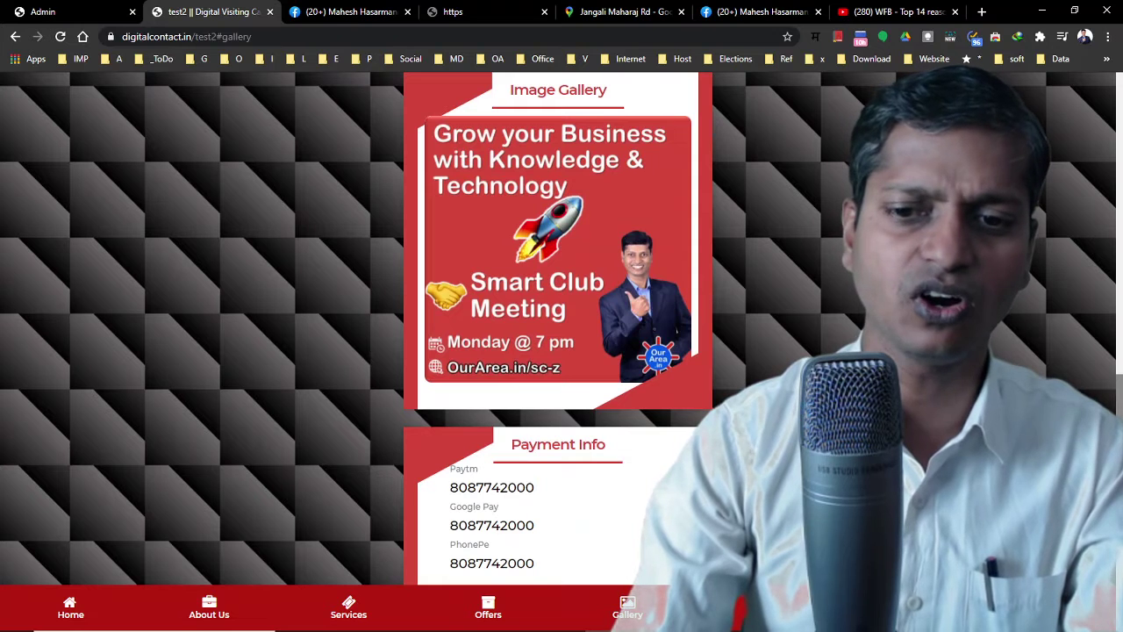
scroll(558, 329, up, 3)
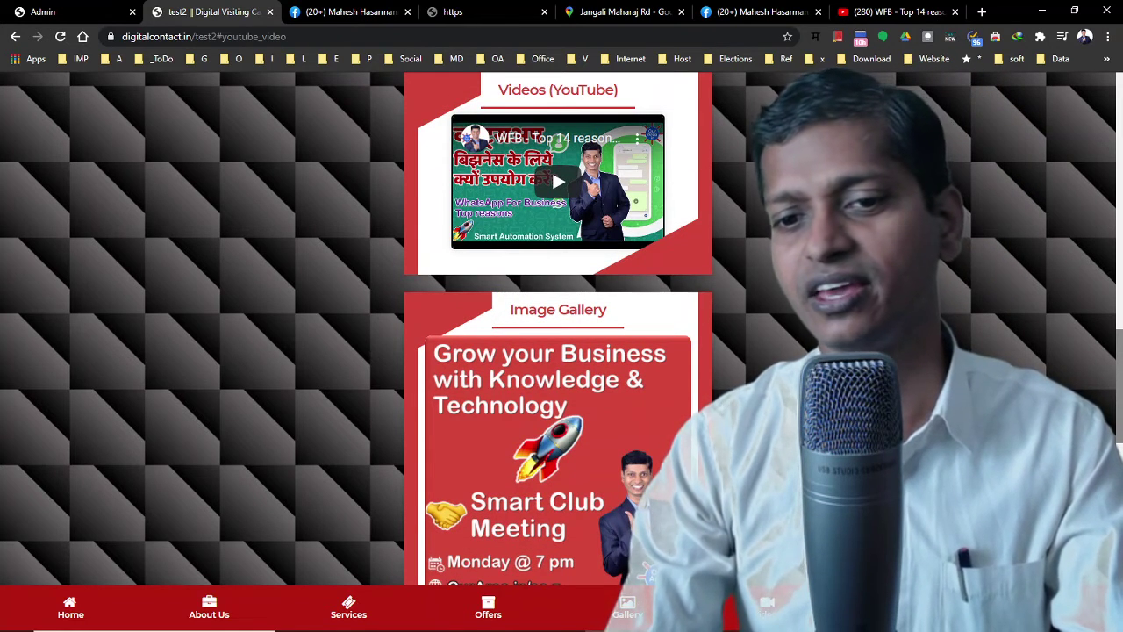
click(645, 614)
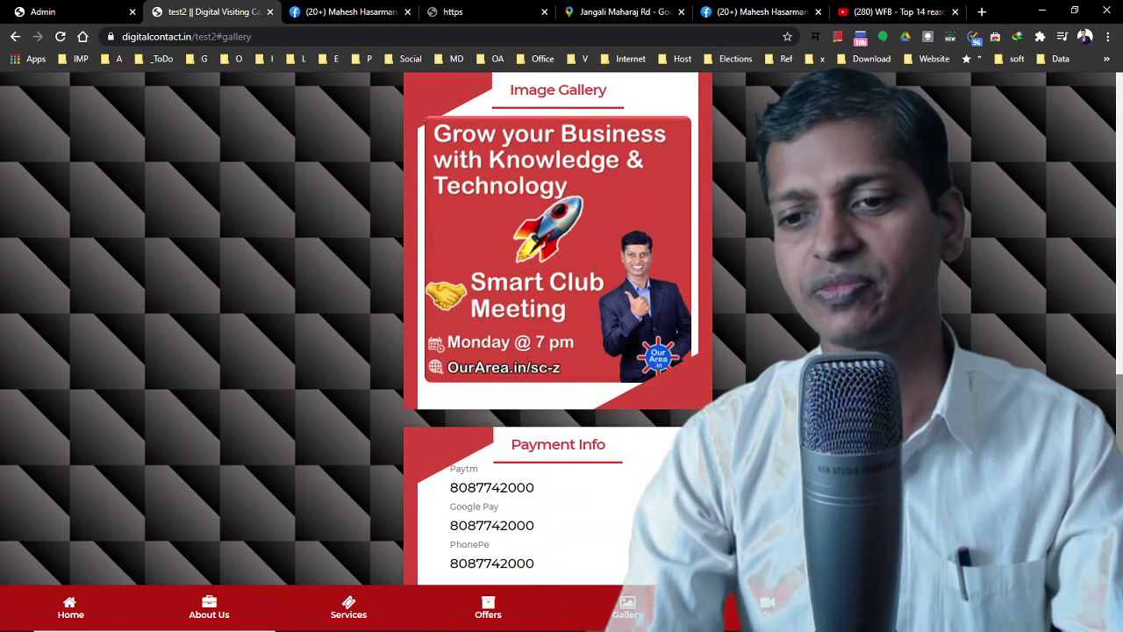
click(907, 607)
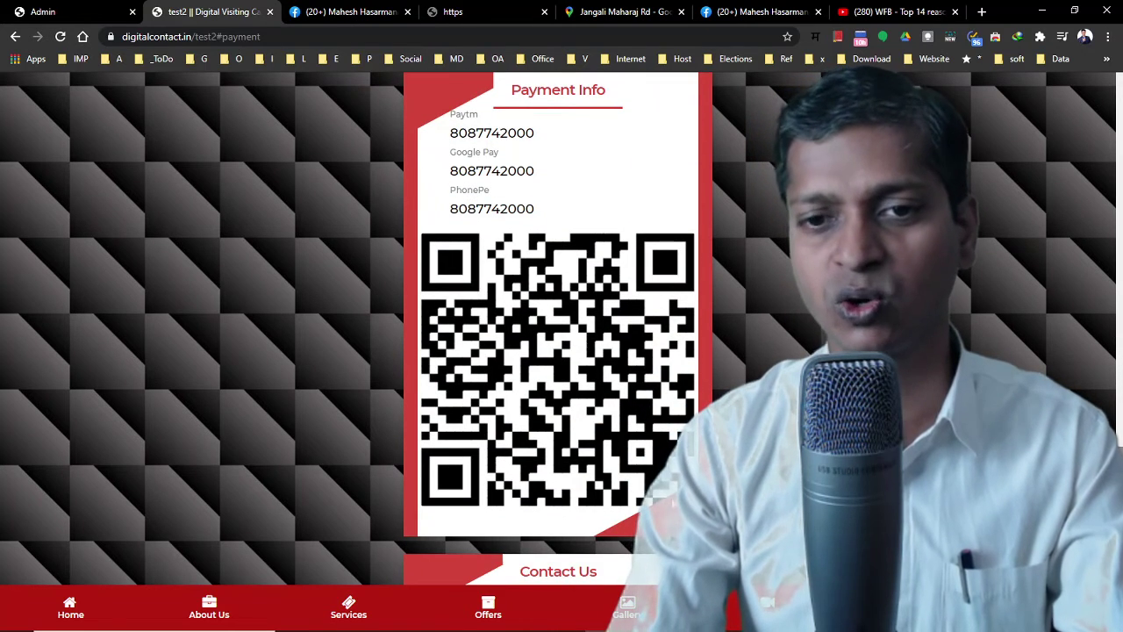
Play the embedded WFB YouTube video beneath the Product 1 - Offer special offer
scroll(567, 478, down, 3)
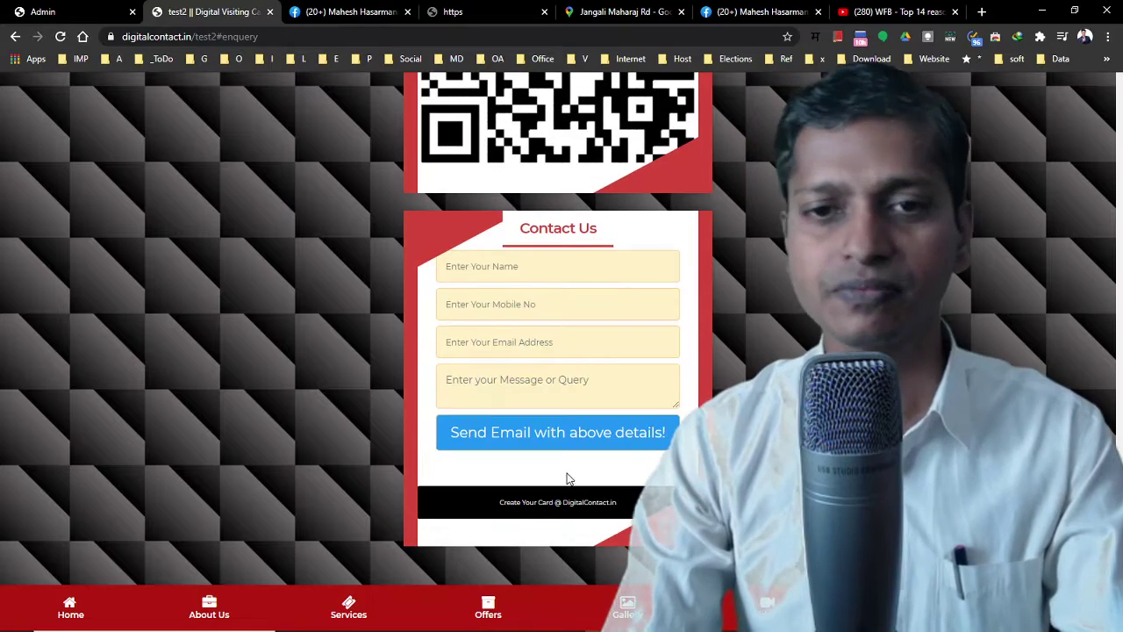
scroll(588, 471, up, 4)
scroll(518, 316, up, 9)
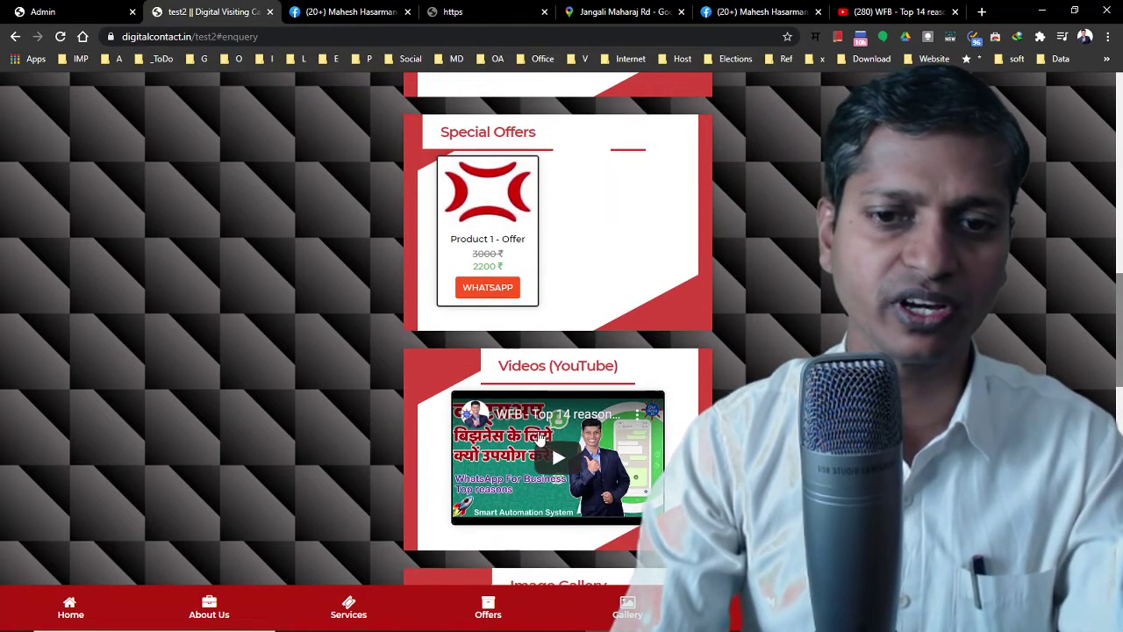
click(564, 458)
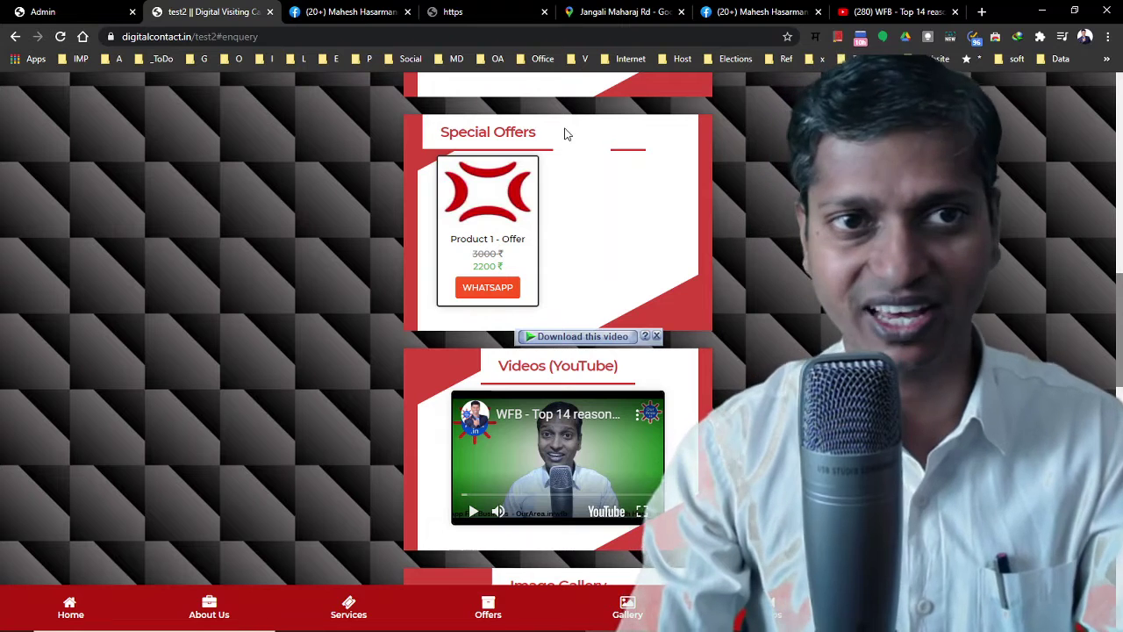
Edit card 18 from the admin list and continue past the unchanged test2 company name
click(67, 17)
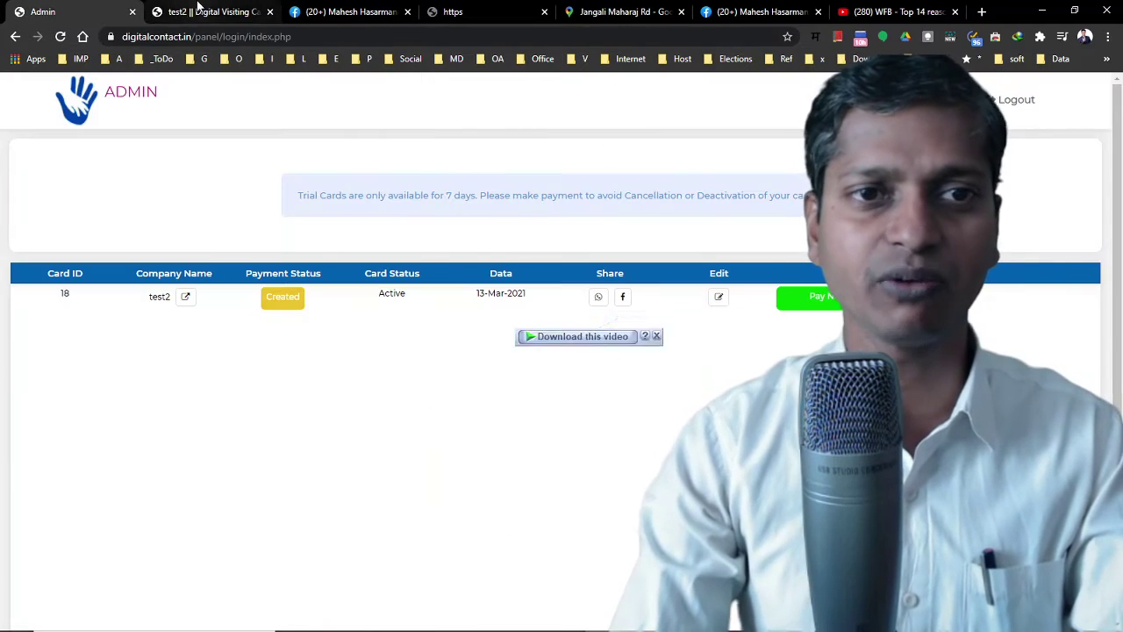
click(199, 19)
click(79, 13)
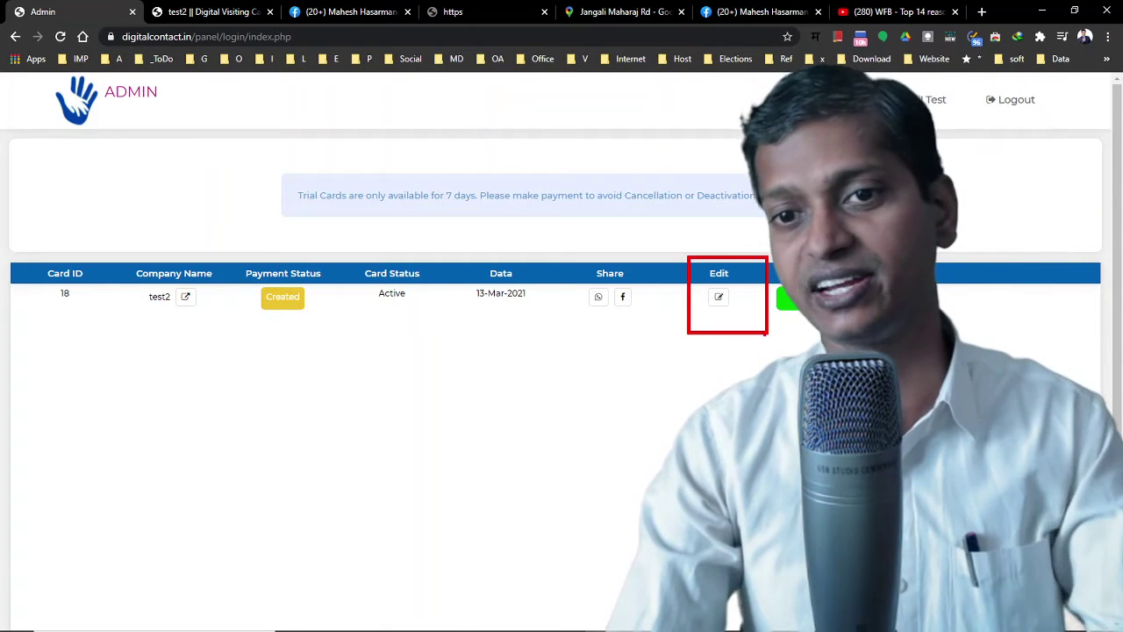
click(719, 298)
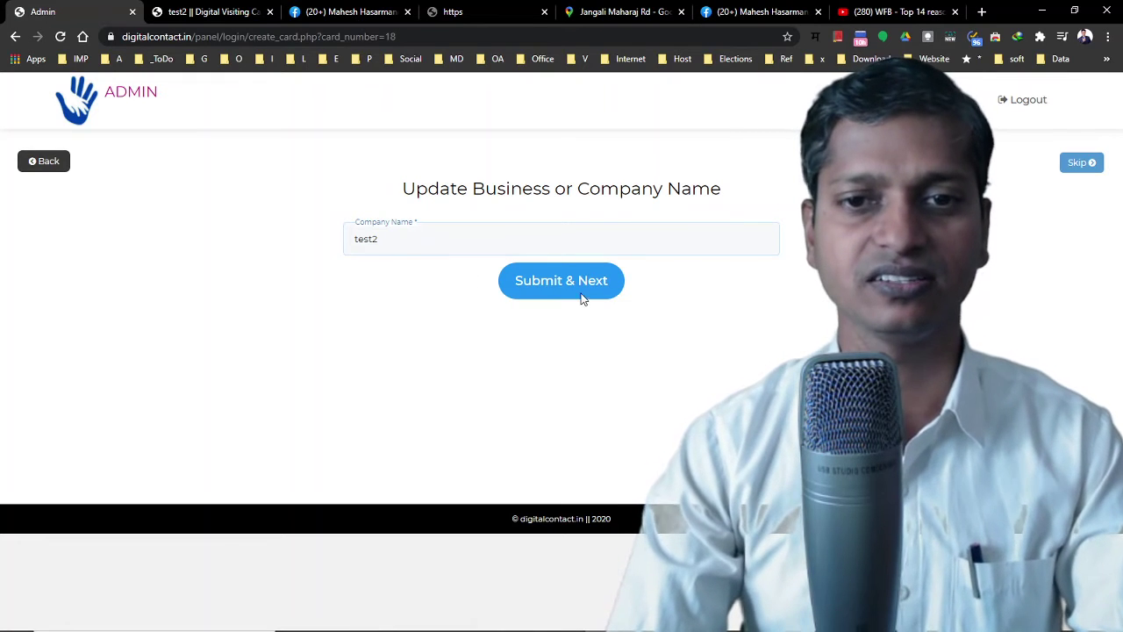
click(568, 289)
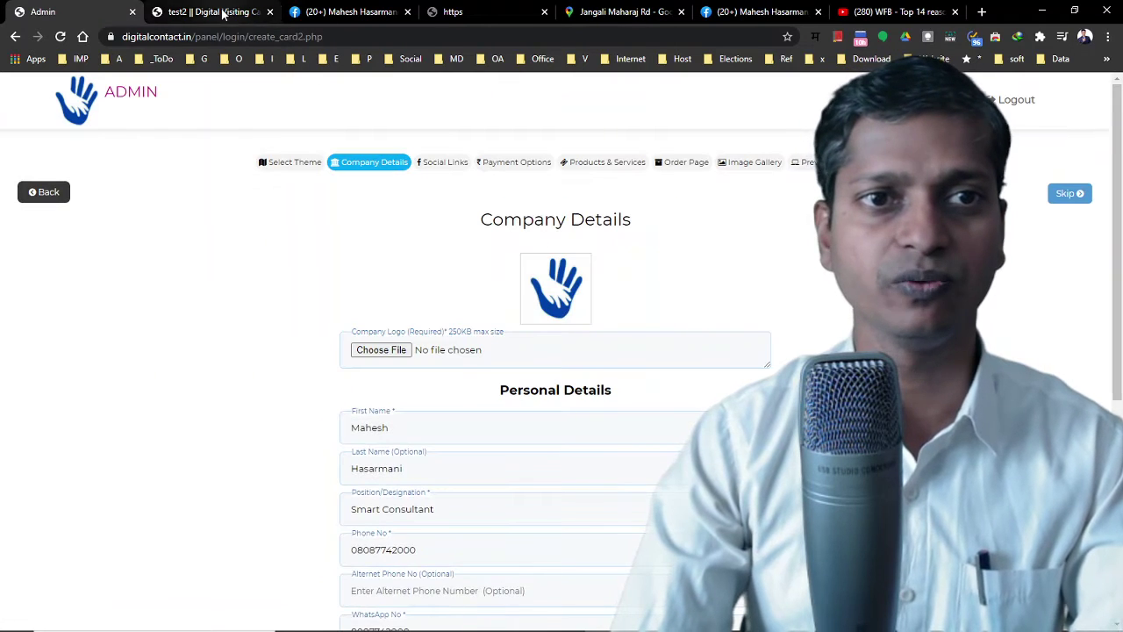
Reload the live test2 card to check the current theme
click(175, 13)
click(60, 38)
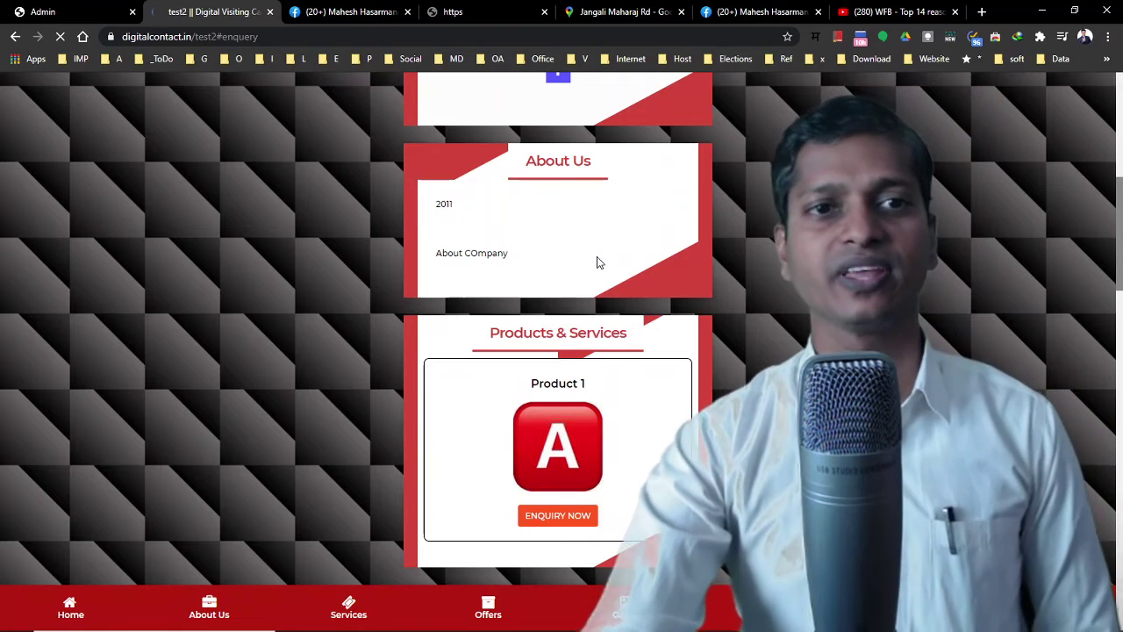
scroll(586, 254, up, 6)
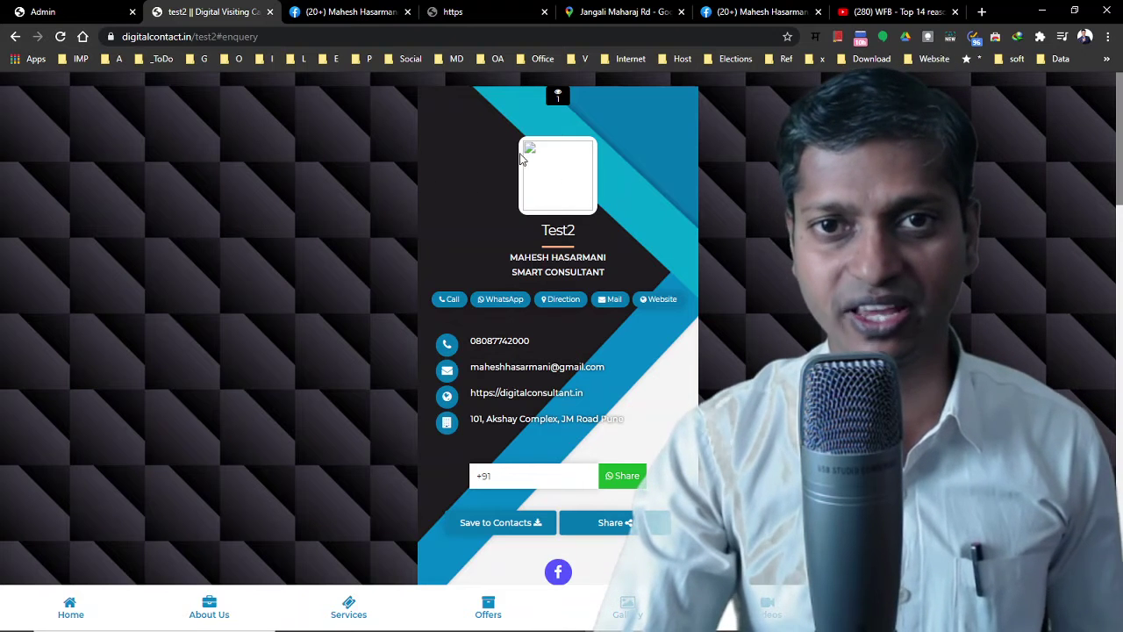
Choose the OurArea.in logo jpg from _ images VIMP > _ OurArea Images as company logo
click(85, 14)
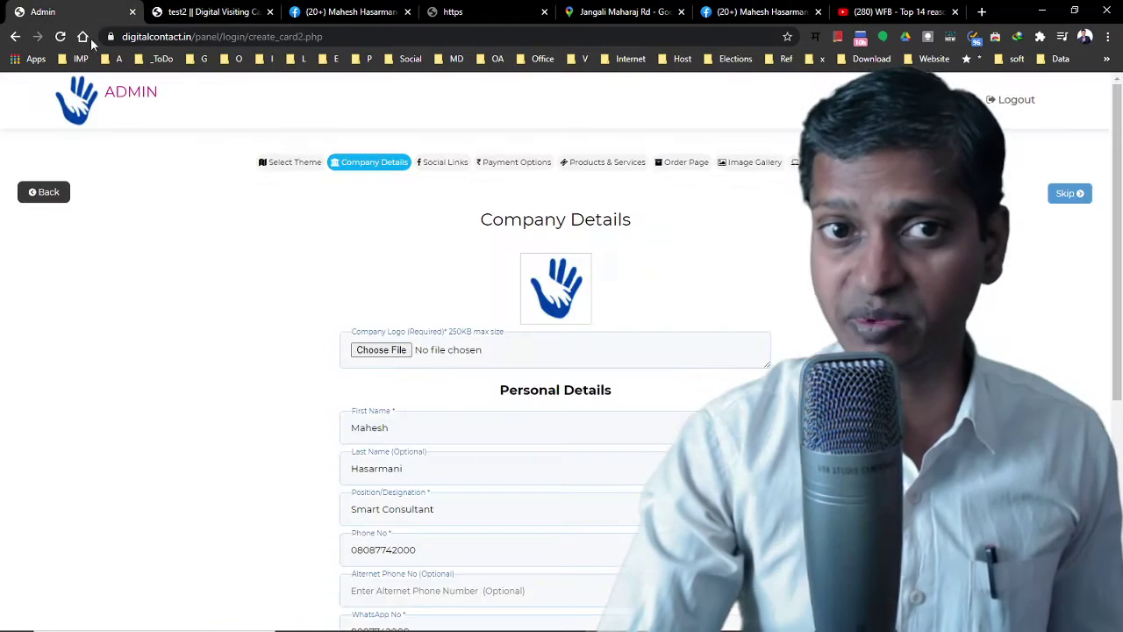
click(532, 356)
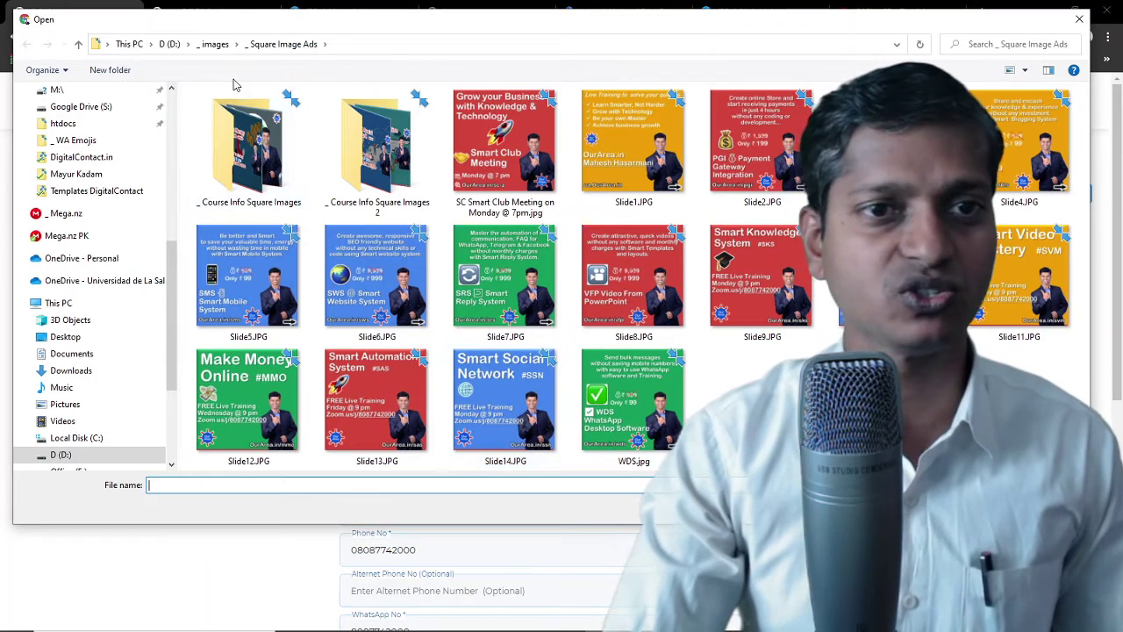
click(216, 45)
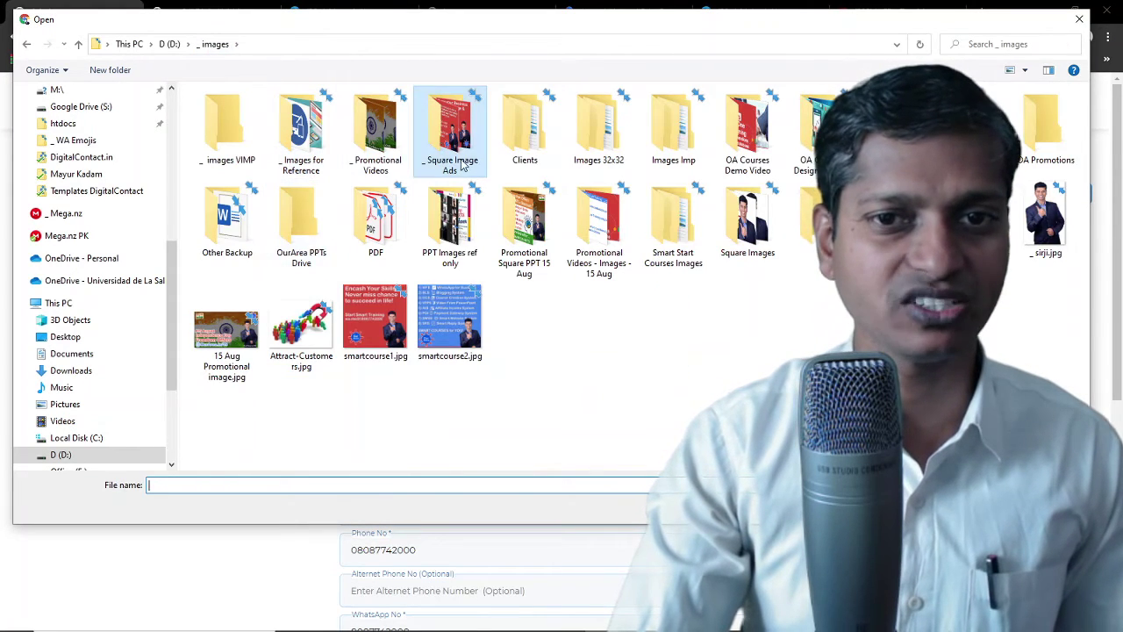
double_click(223, 134)
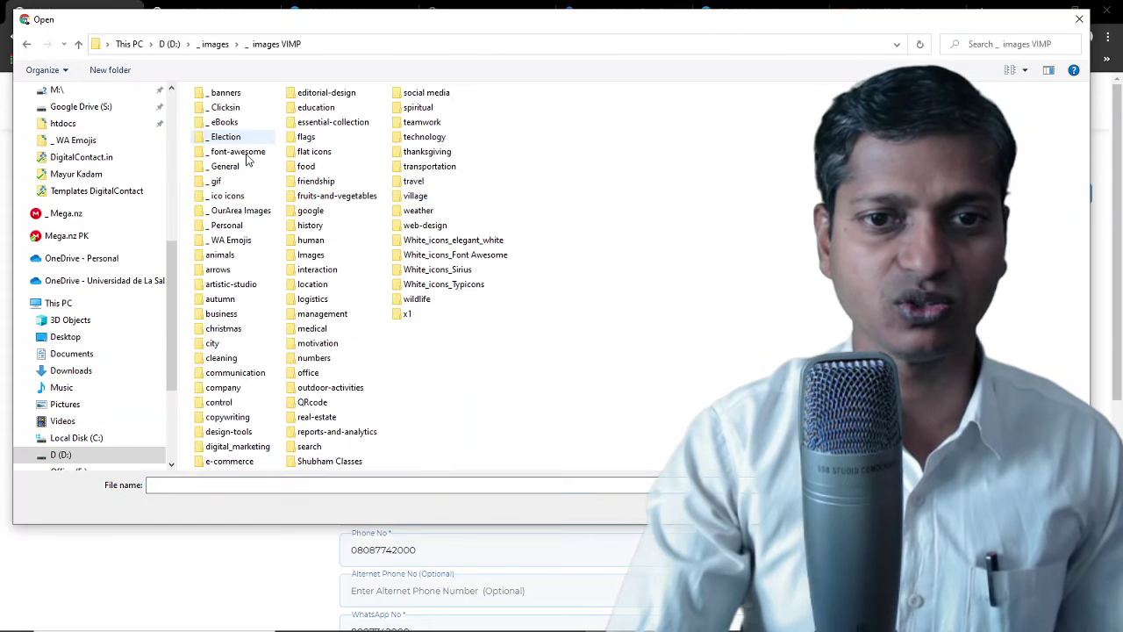
double_click(229, 213)
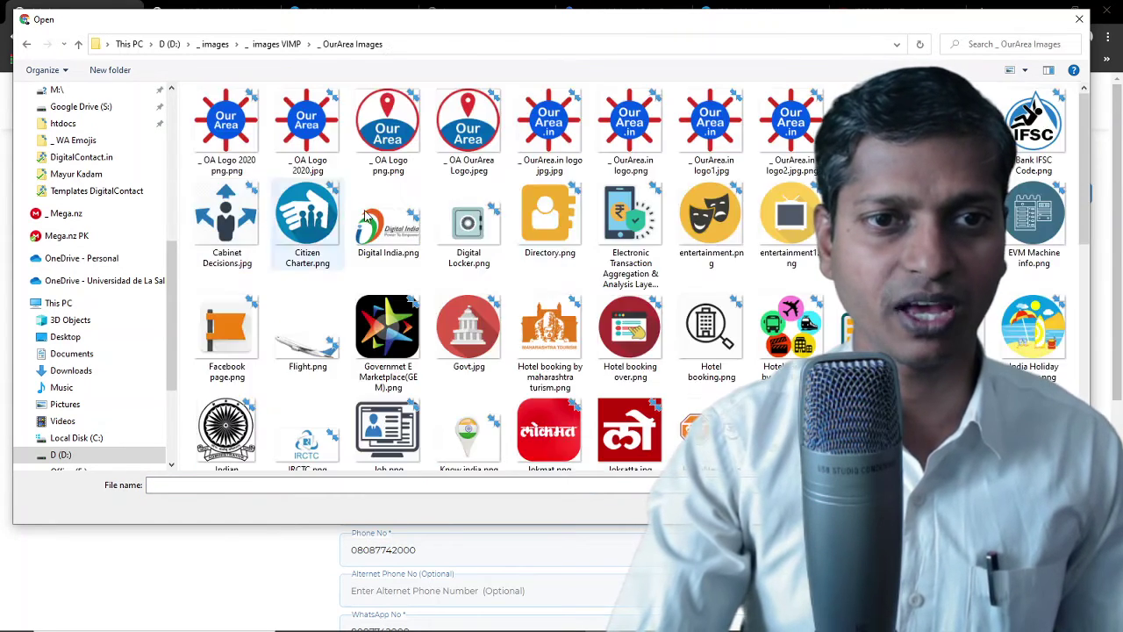
double_click(550, 126)
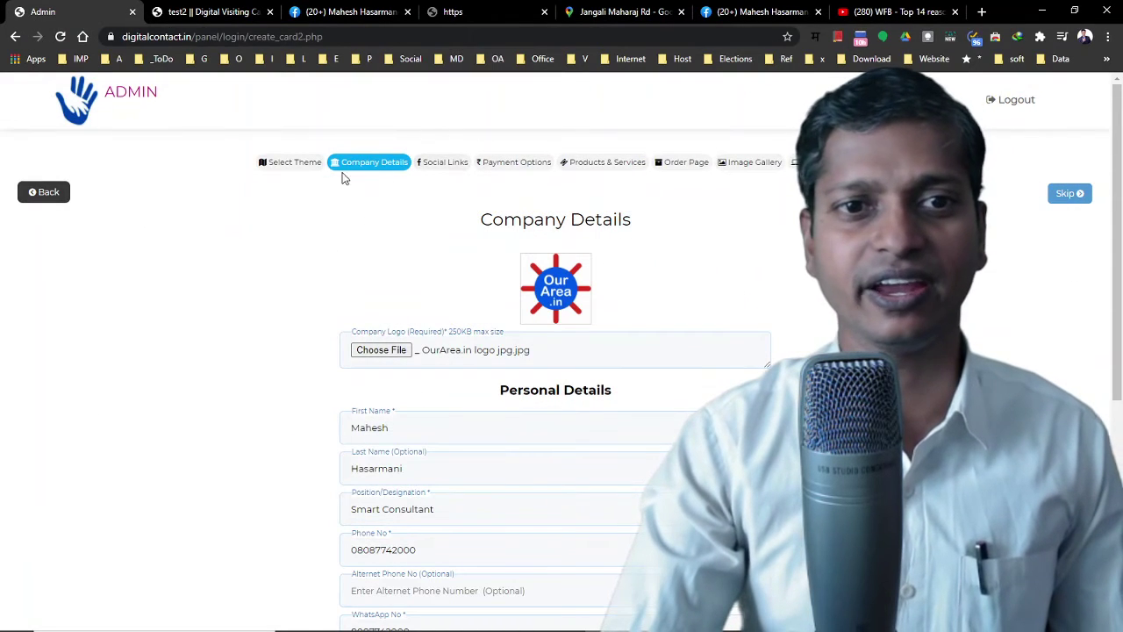
Pick a different card theme, reselect the OurArea.in logo png, and save the company details
click(299, 172)
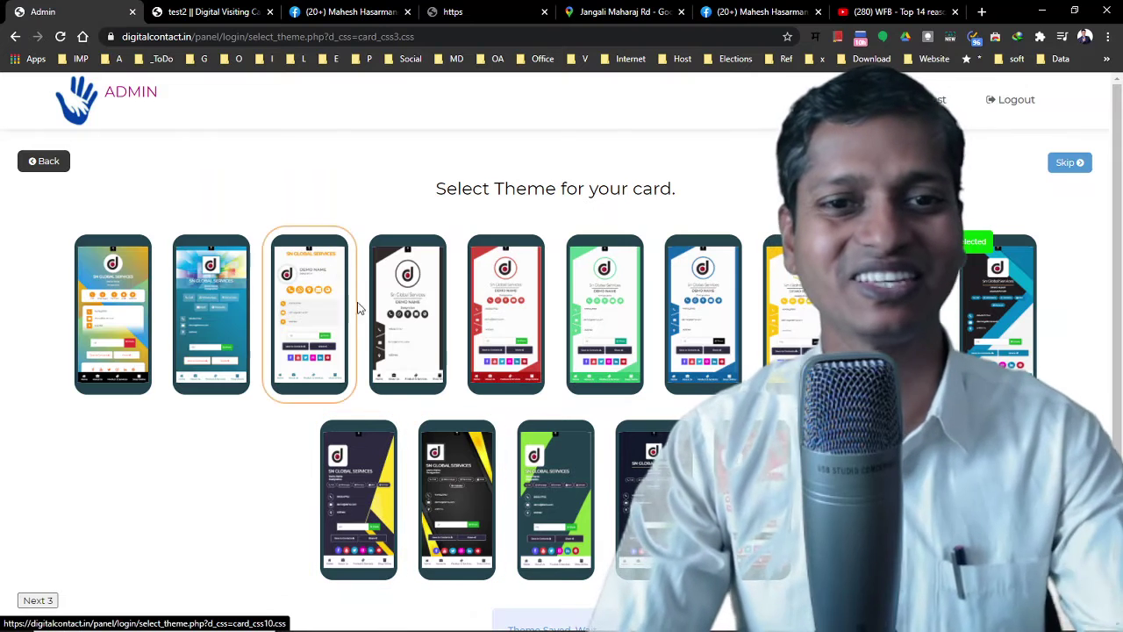
click(386, 343)
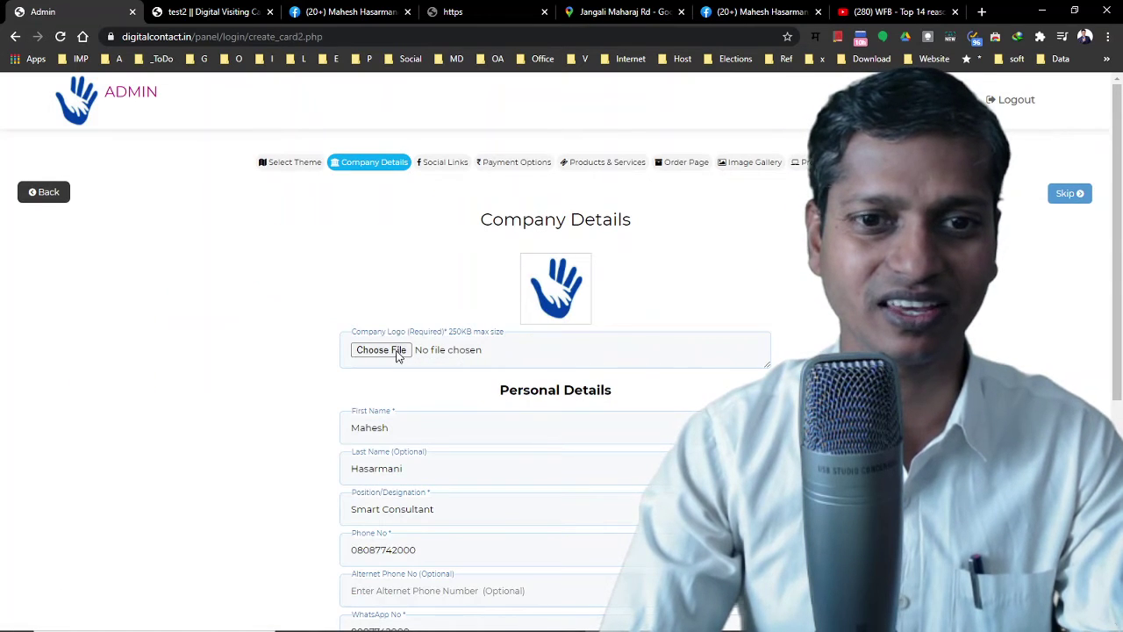
click(397, 355)
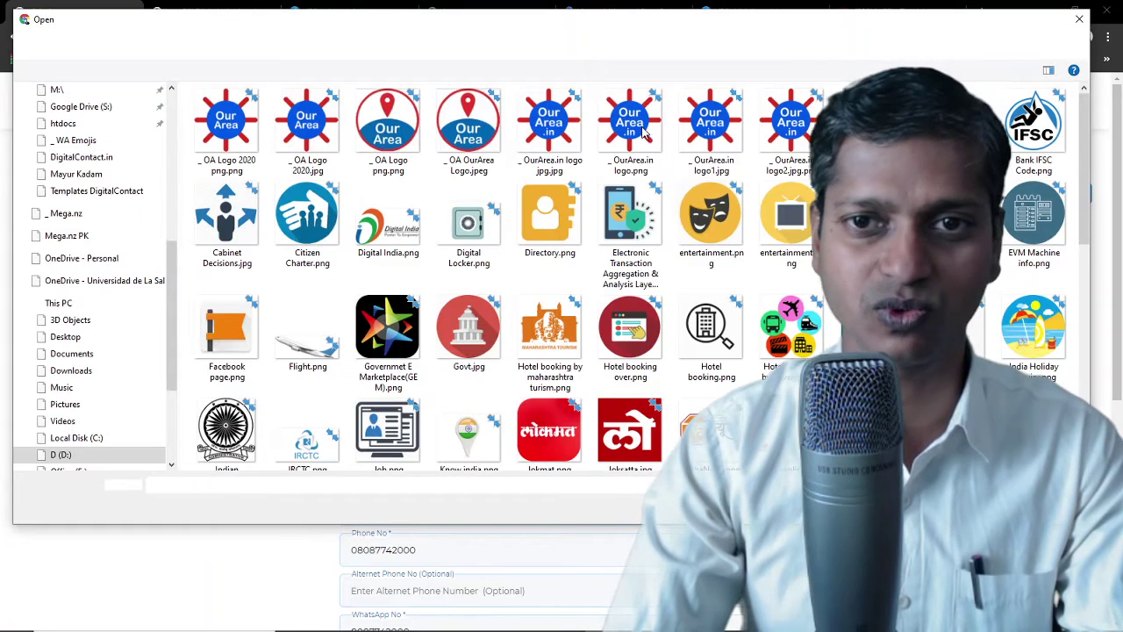
double_click(632, 123)
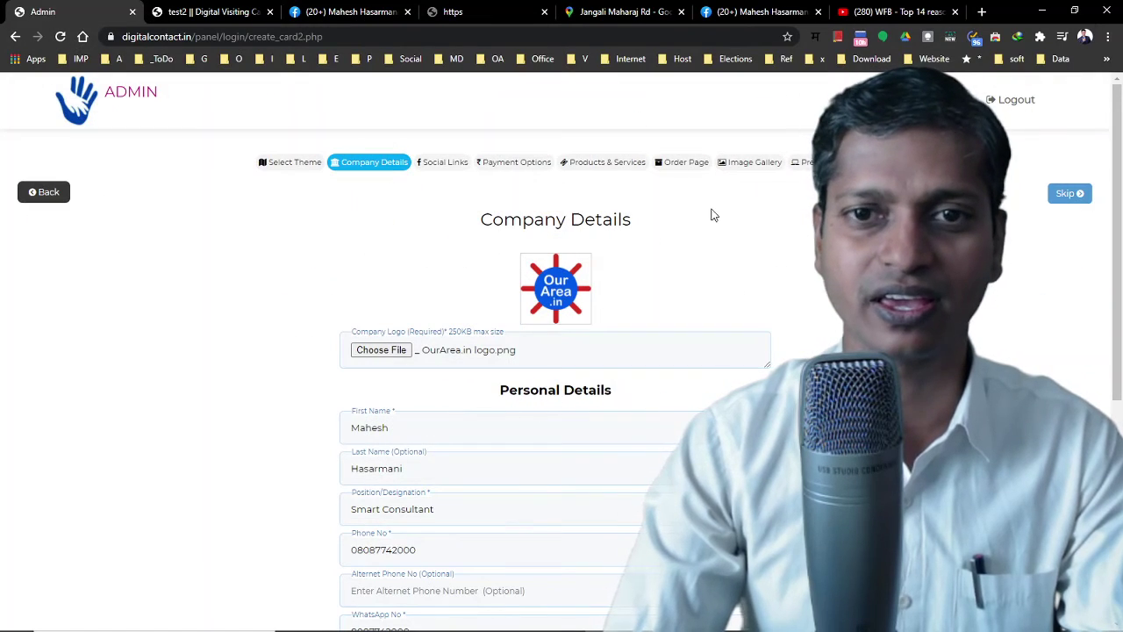
scroll(497, 358, down, 5)
click(566, 561)
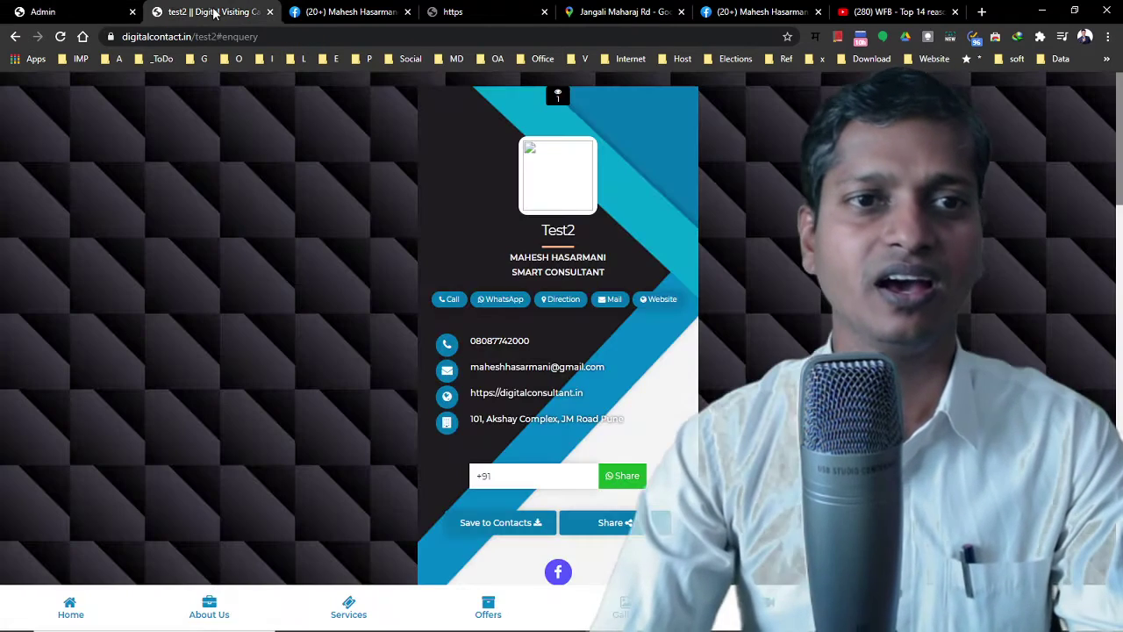
Reload the live test2 card showing the OurArea logo and yellow-and-dark theme
click(59, 37)
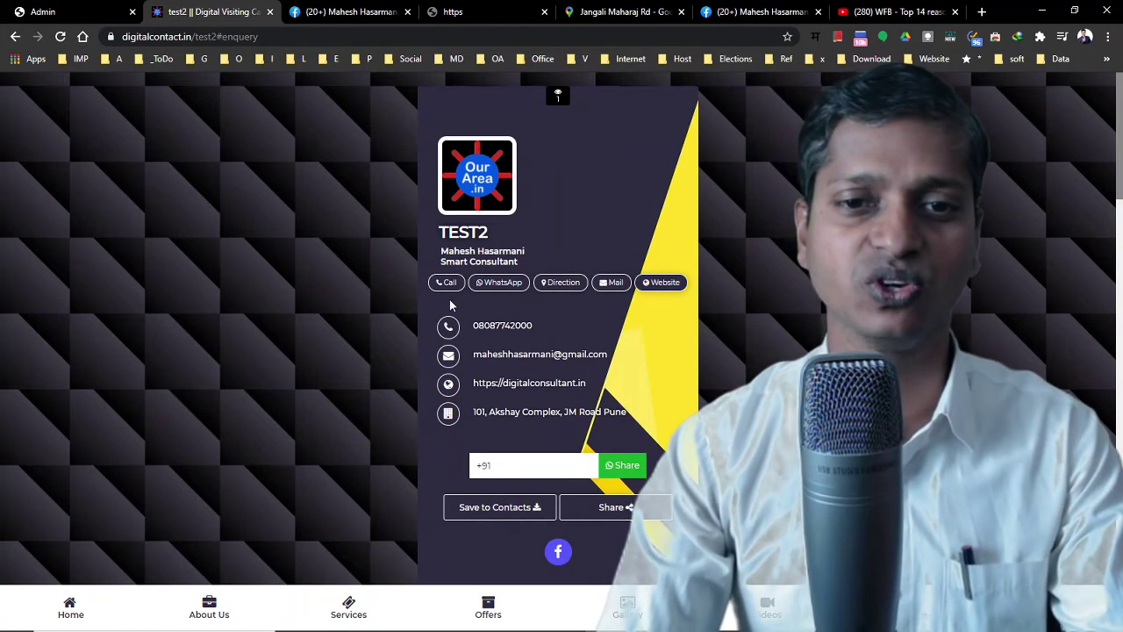
scroll(636, 318, down, 5)
scroll(634, 316, down, 10)
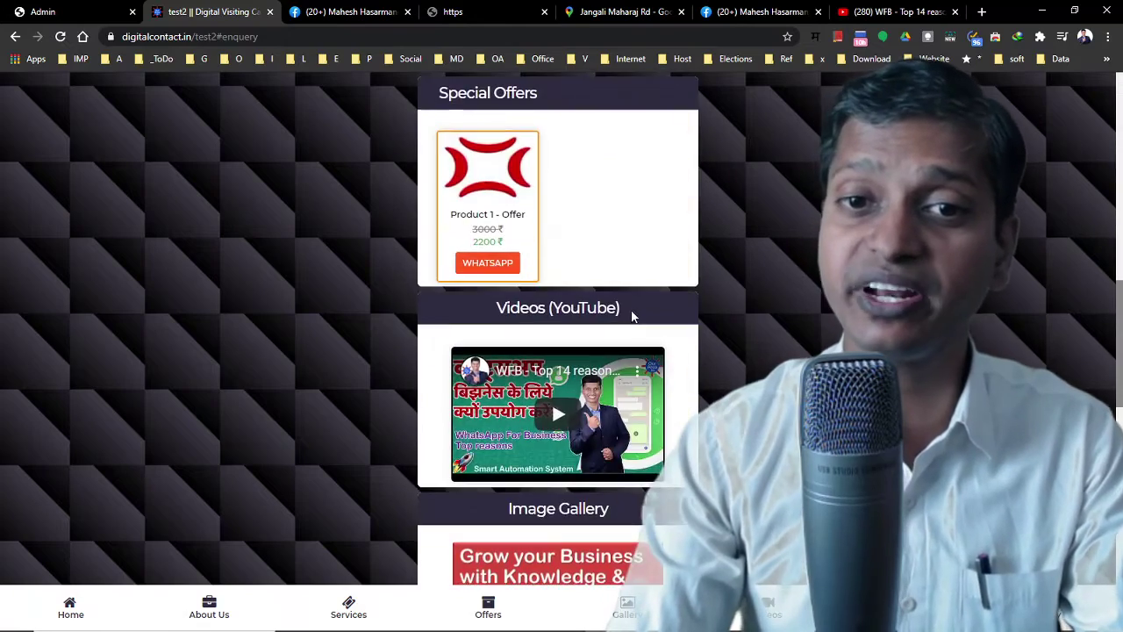
scroll(628, 314, up, 5)
scroll(628, 314, up, 4)
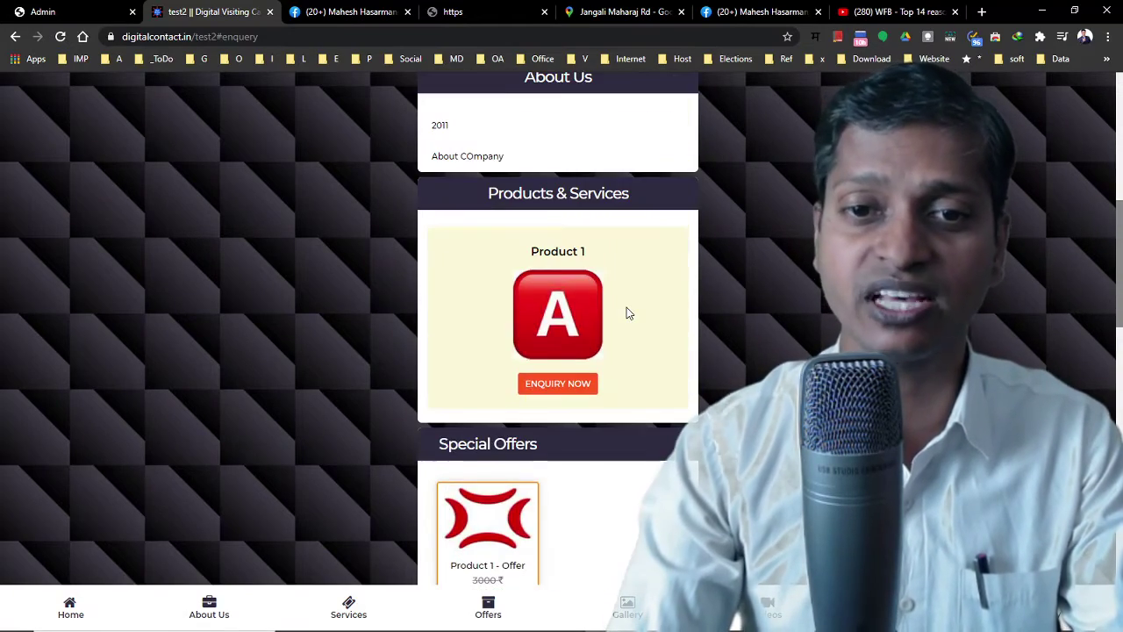
scroll(625, 313, up, 4)
Scroll through Products, Offers, Videos and Gallery to Contact Us, then switch to the Facebook tab
scroll(618, 306, down, 8)
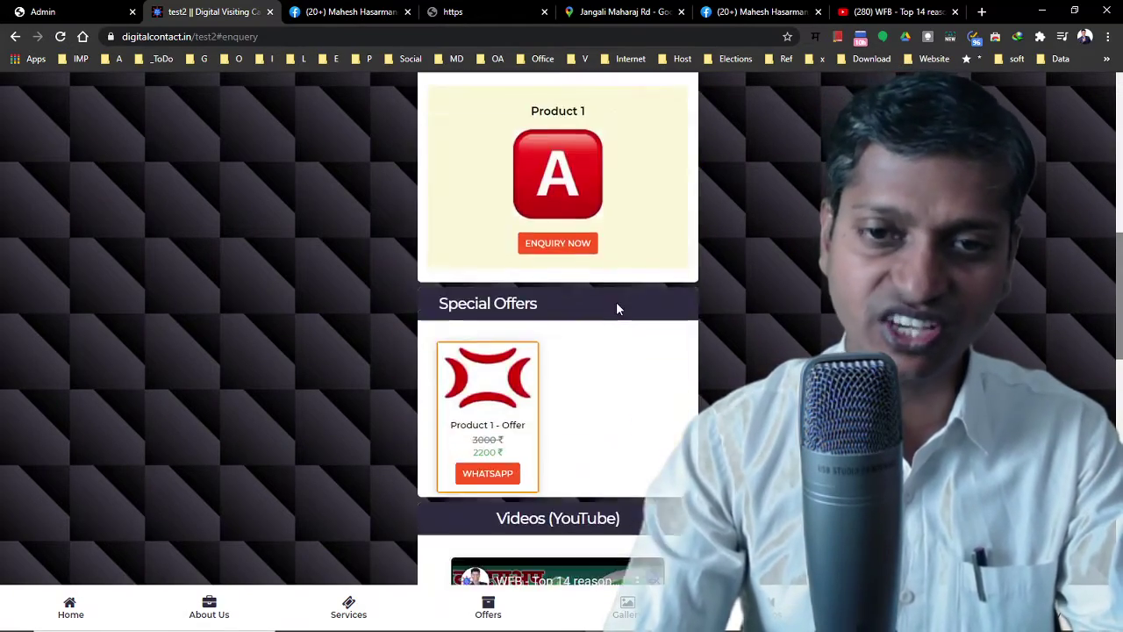
scroll(616, 309, down, 4)
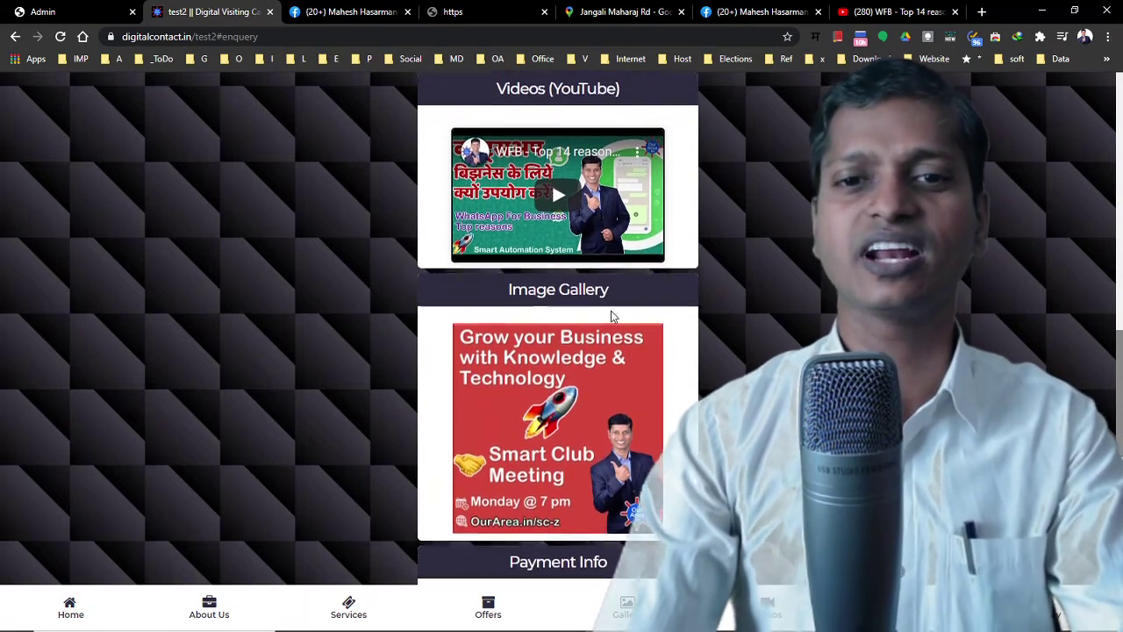
scroll(602, 316, up, 5)
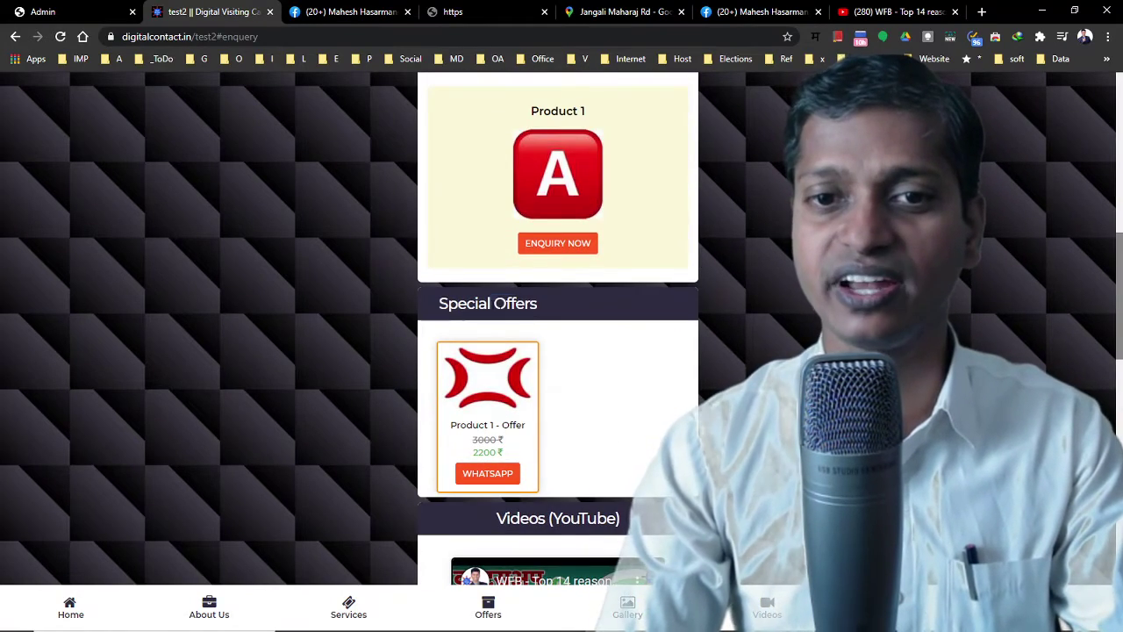
scroll(667, 325, down, 8)
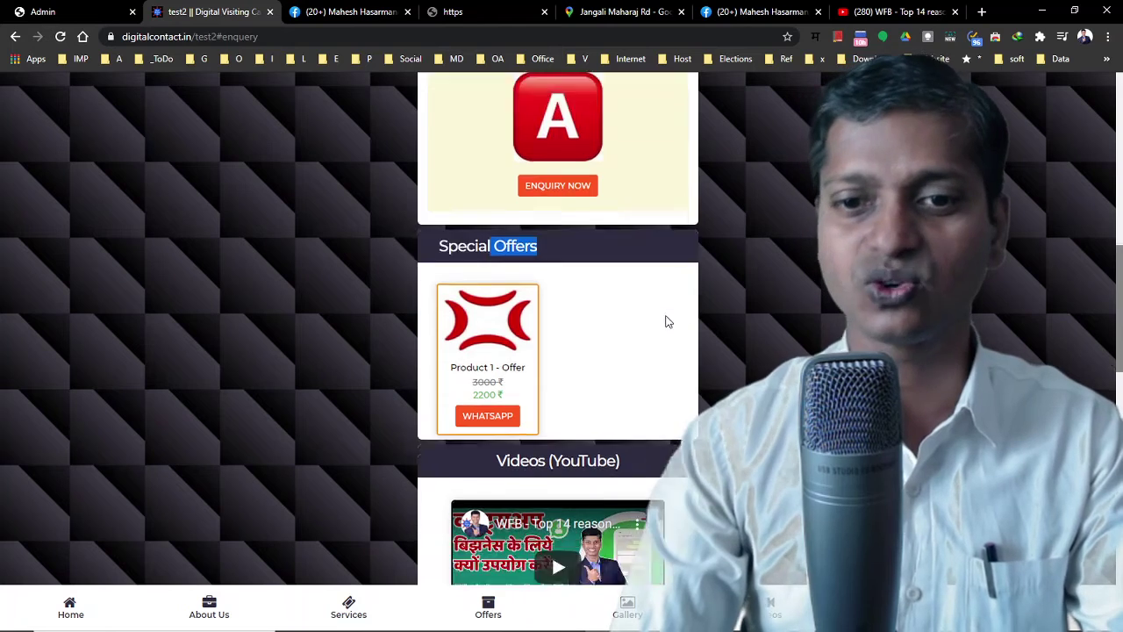
scroll(665, 320, down, 5)
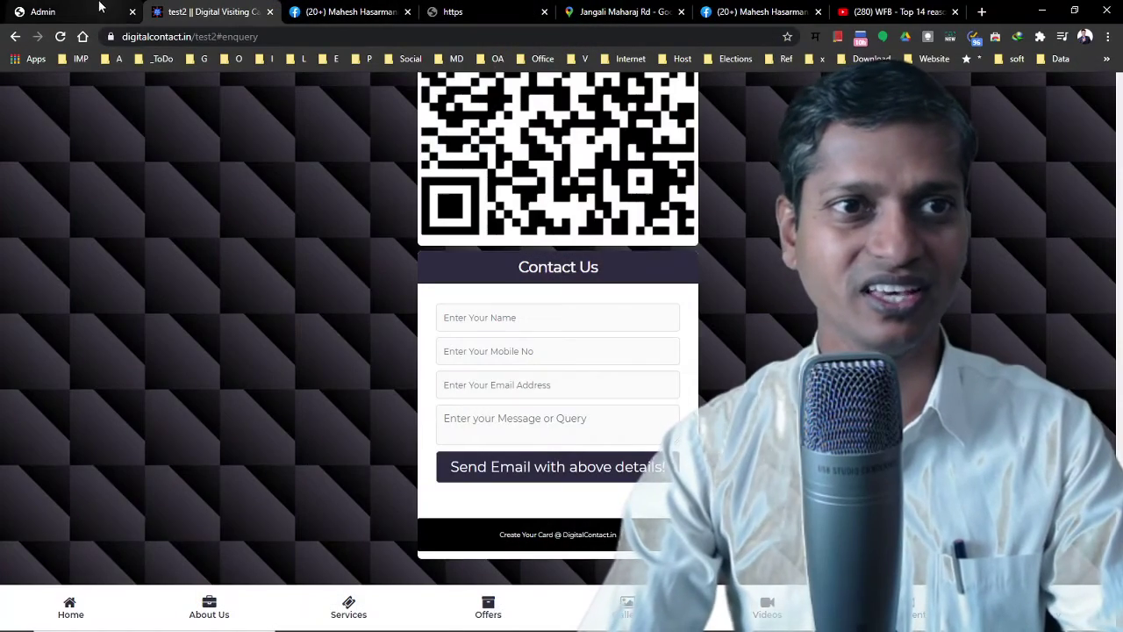
click(123, 17)
click(324, 9)
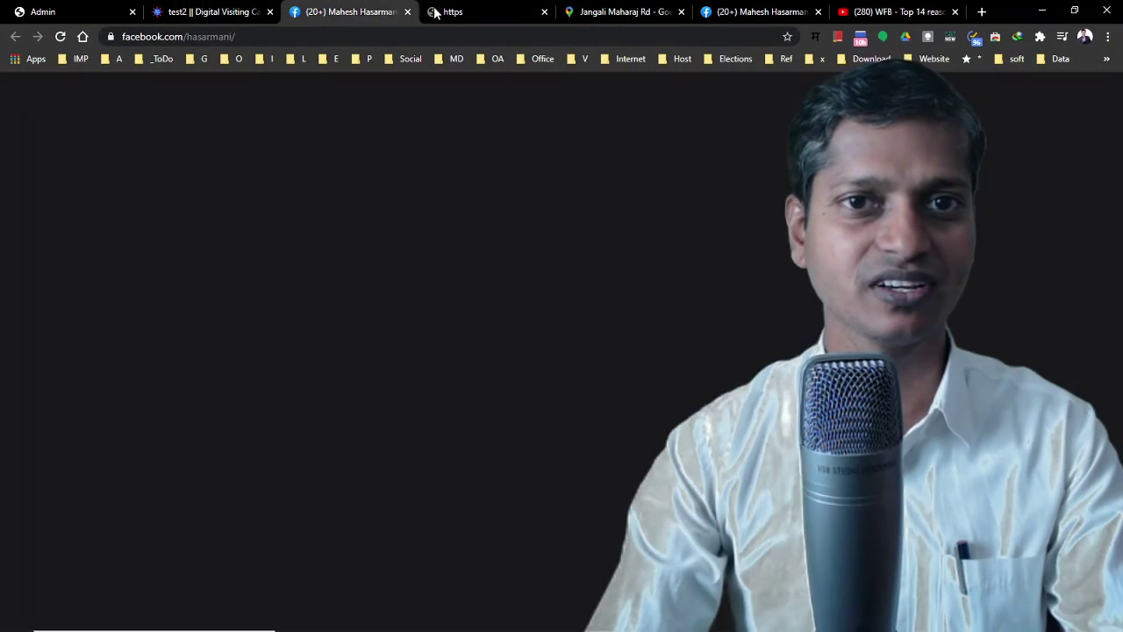
Replace the Facebook address with digitalcontact.in to load the Digital Contact home page
click(269, 38)
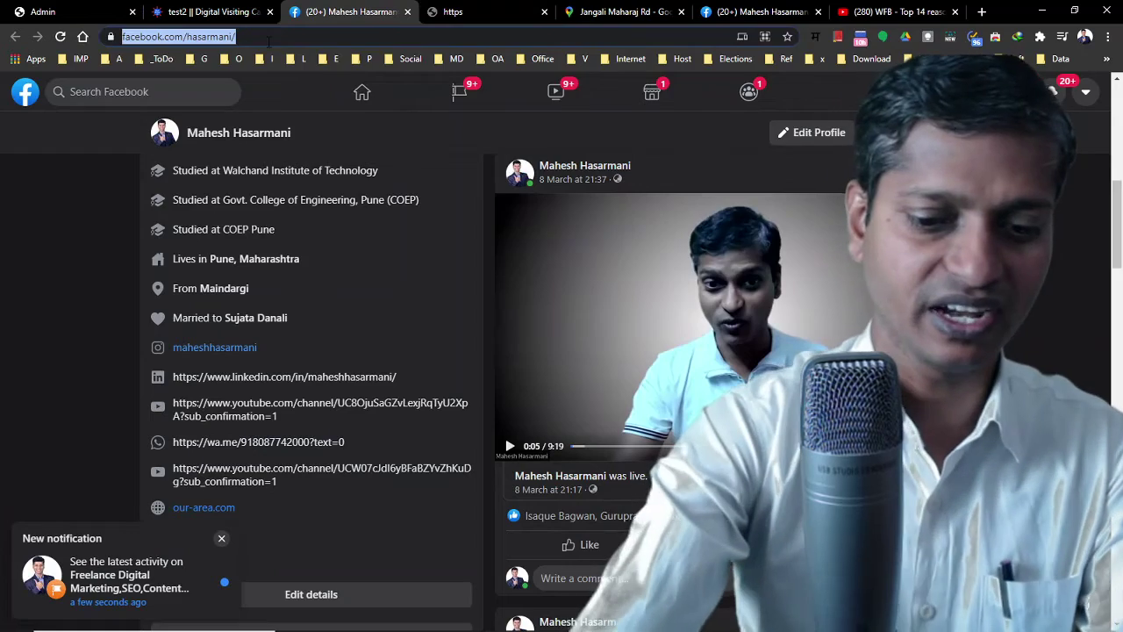
text(digita)
key(Return)
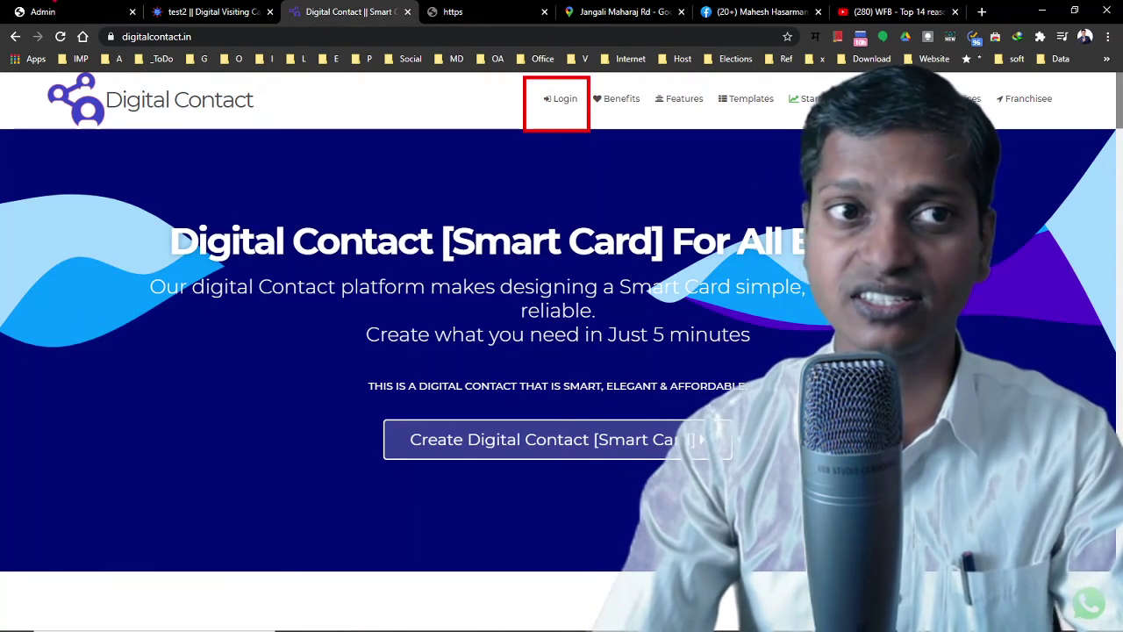
Go from Payment Options to the Ecommerce page listing Product 1 - Offer at MRP 3000, price 2200
click(43, 11)
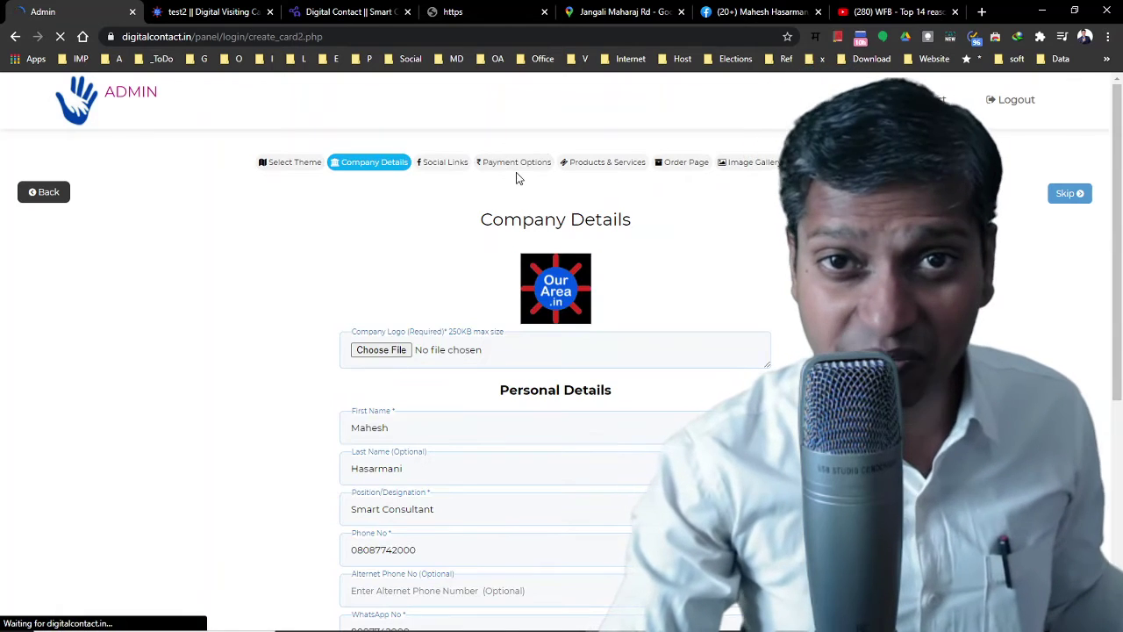
click(513, 165)
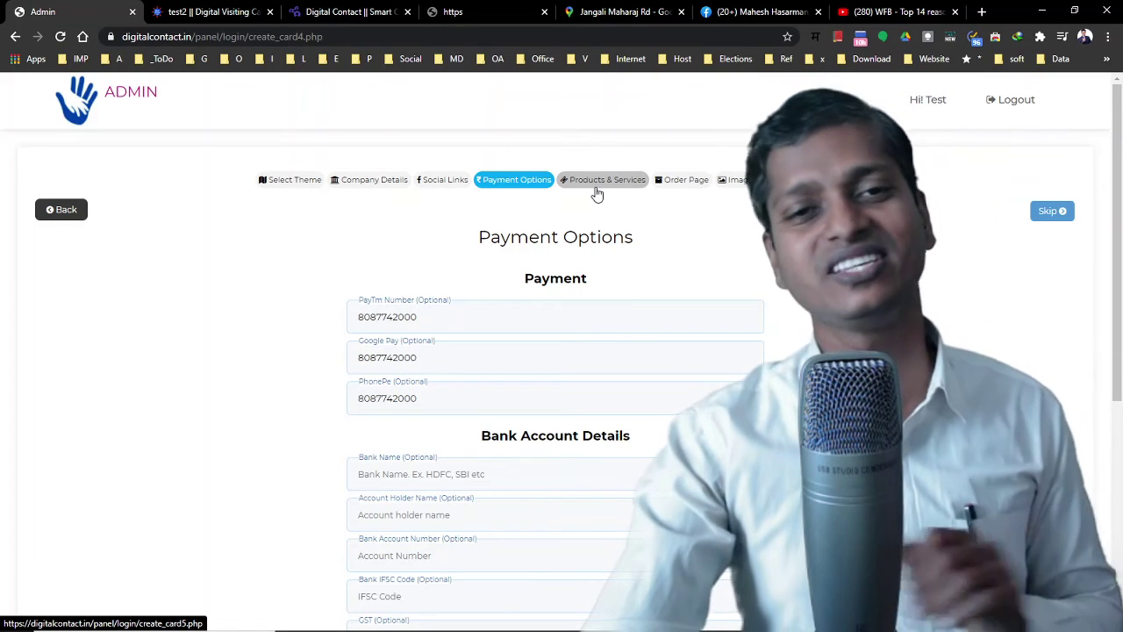
scroll(602, 316, down, 5)
scroll(612, 301, up, 5)
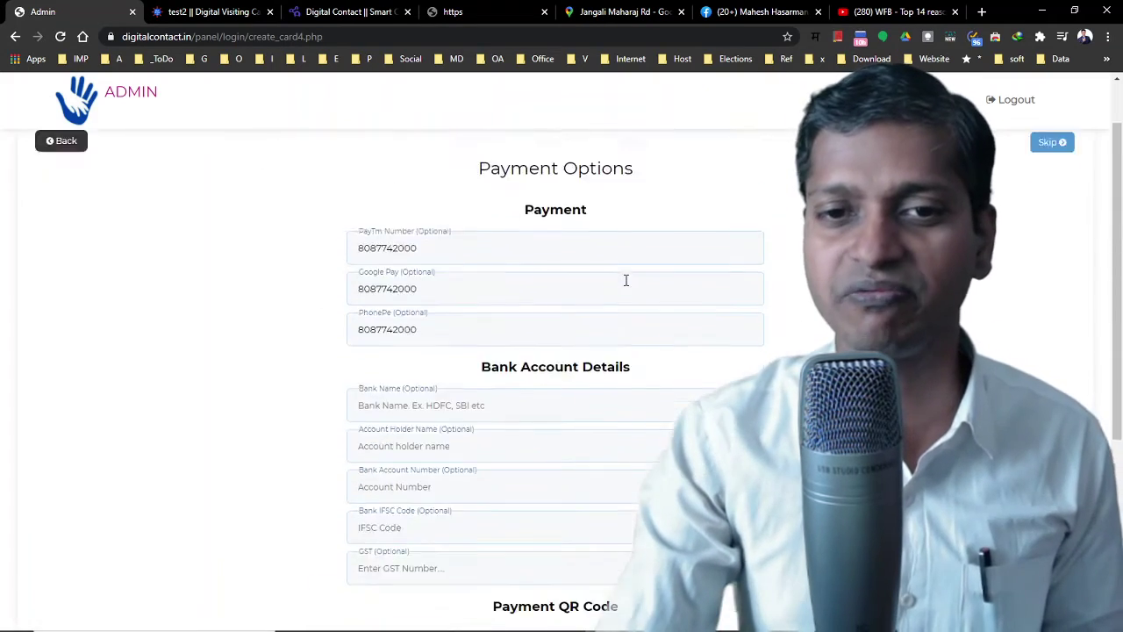
click(681, 148)
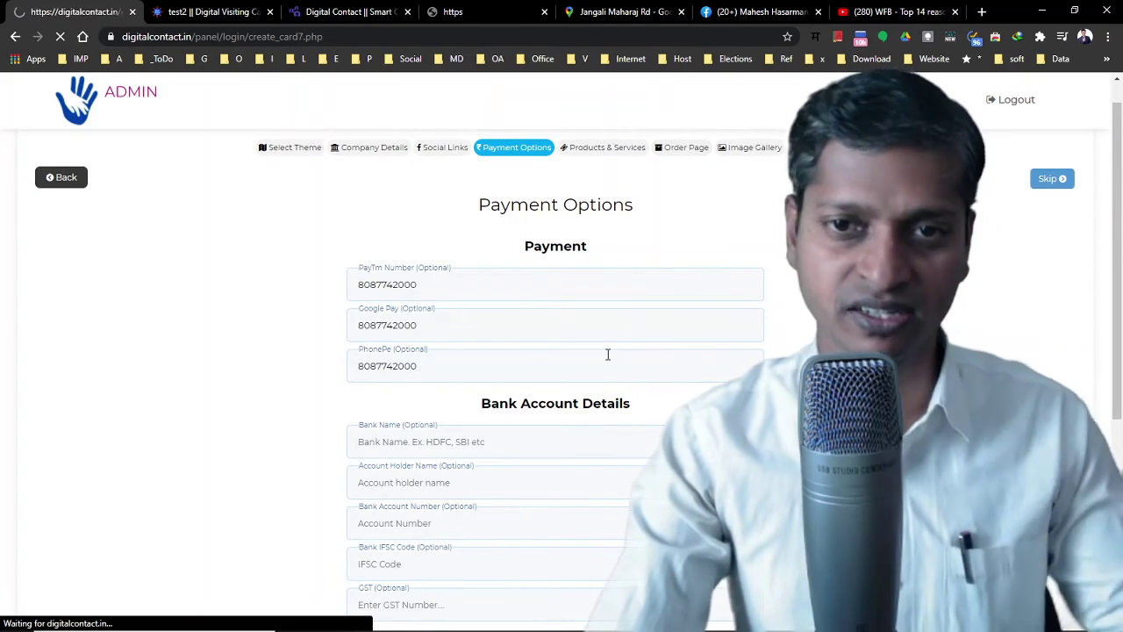
scroll(608, 356, down, 10)
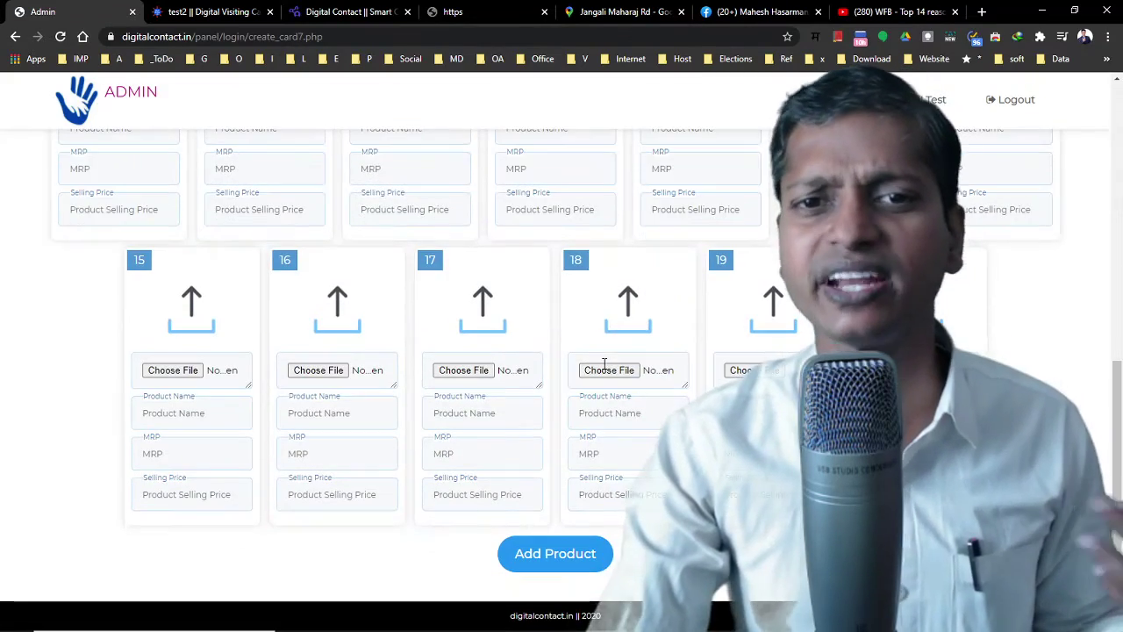
scroll(603, 372, up, 10)
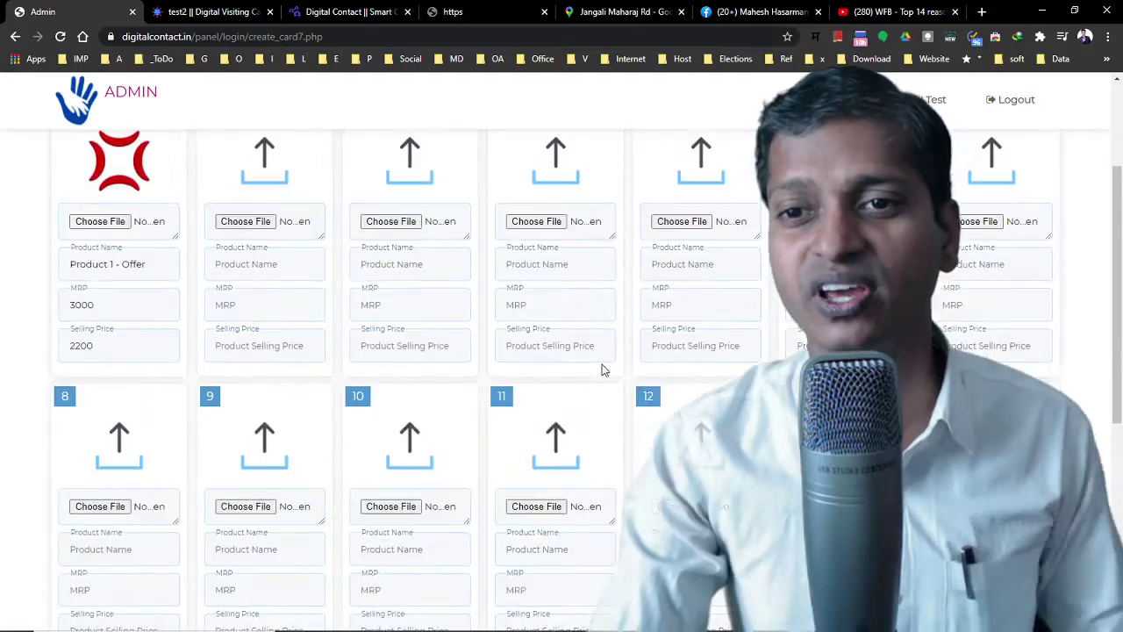